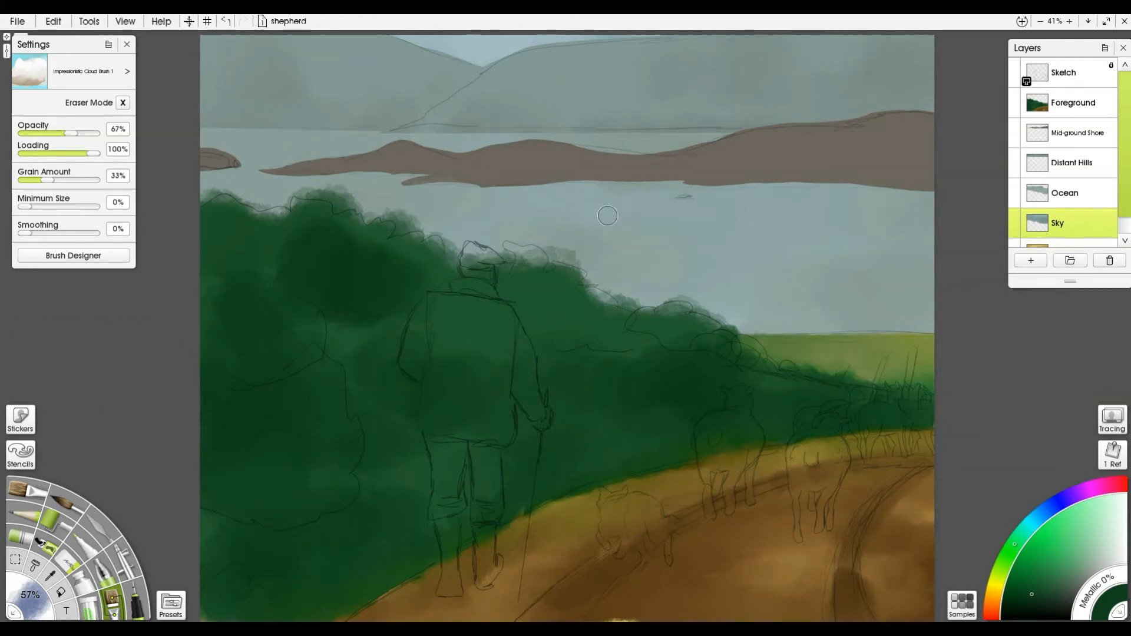
Step: Enlarge the cloud brush to 135% and paint pale blue-white clouds in the sky gap between the distant hills
left_click(484, 45, "alt")
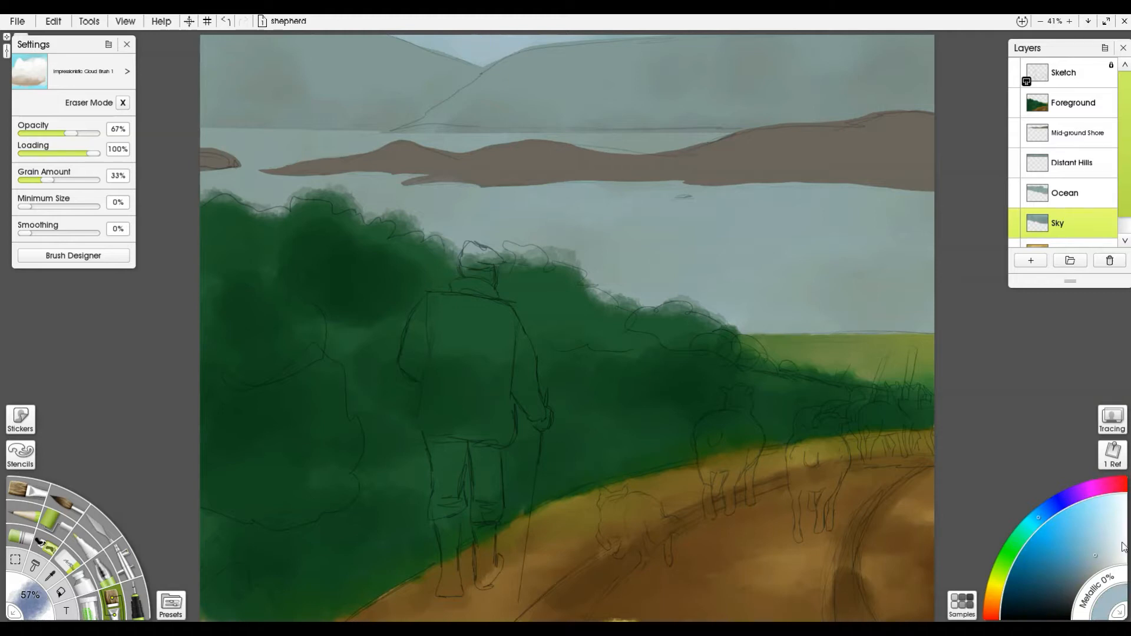
left_click(1107, 548)
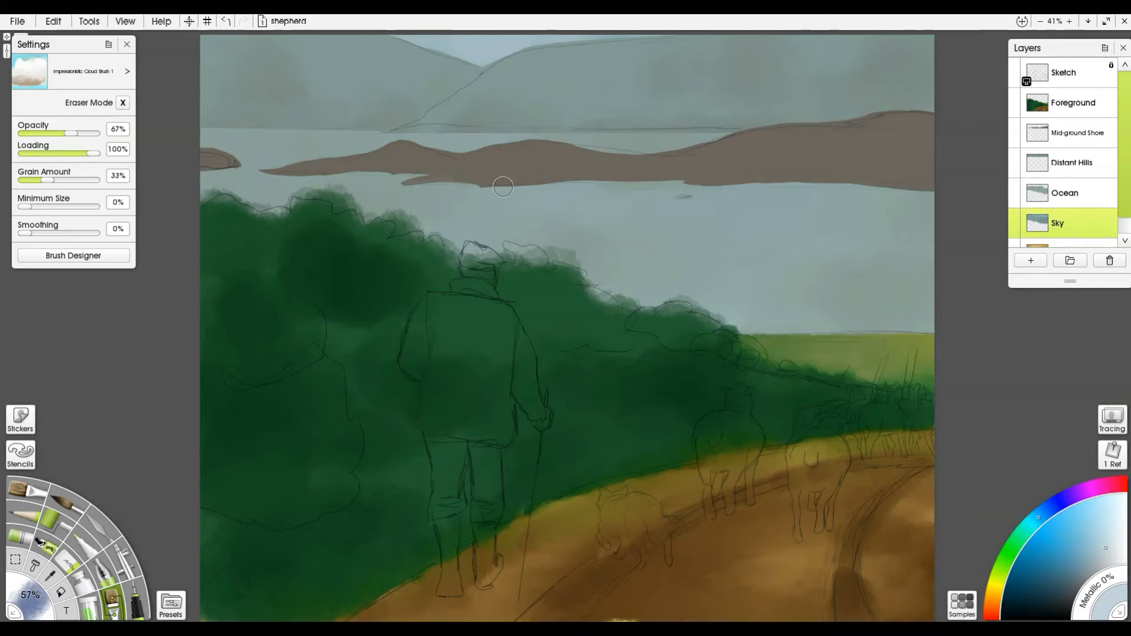
key("shift")
left_click_drag(442, 300, 545, 271)
mouse_move(489, 57)
left_mouse_down()
mouse_move(521, 51)
mouse_move(504, 59)
mouse_move(528, 52)
mouse_move(464, 101)
left_mouse_up()
left_click(1111, 536)
mouse_move(478, 58)
left_mouse_down()
mouse_move(459, 48)
mouse_move(477, 51)
mouse_move(480, 73)
mouse_move(531, 56)
mouse_move(480, 52)
mouse_move(525, 72)
left_mouse_up()
scroll(518, 118, "up", 5)
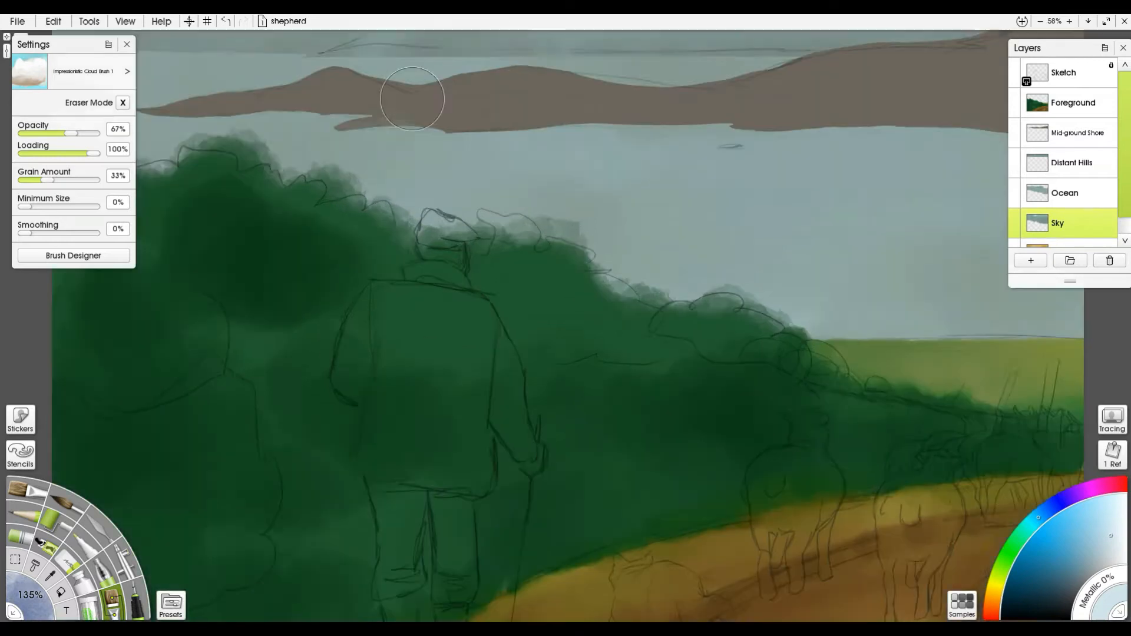
left_click_drag(513, 215, 617, 568)
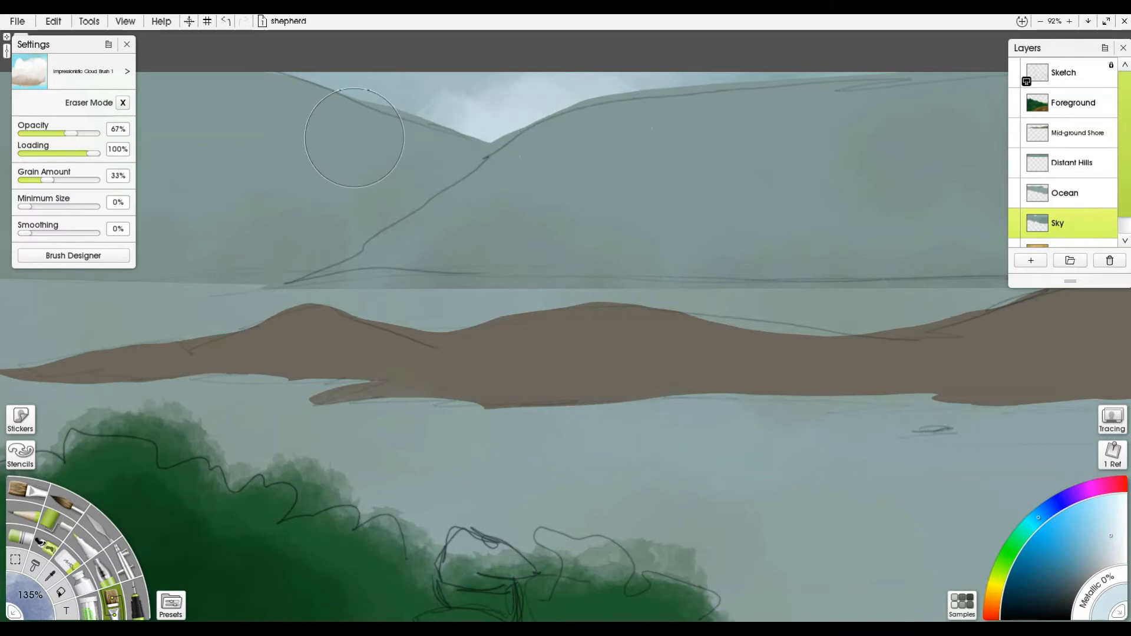
scroll(532, 180, "down", 3)
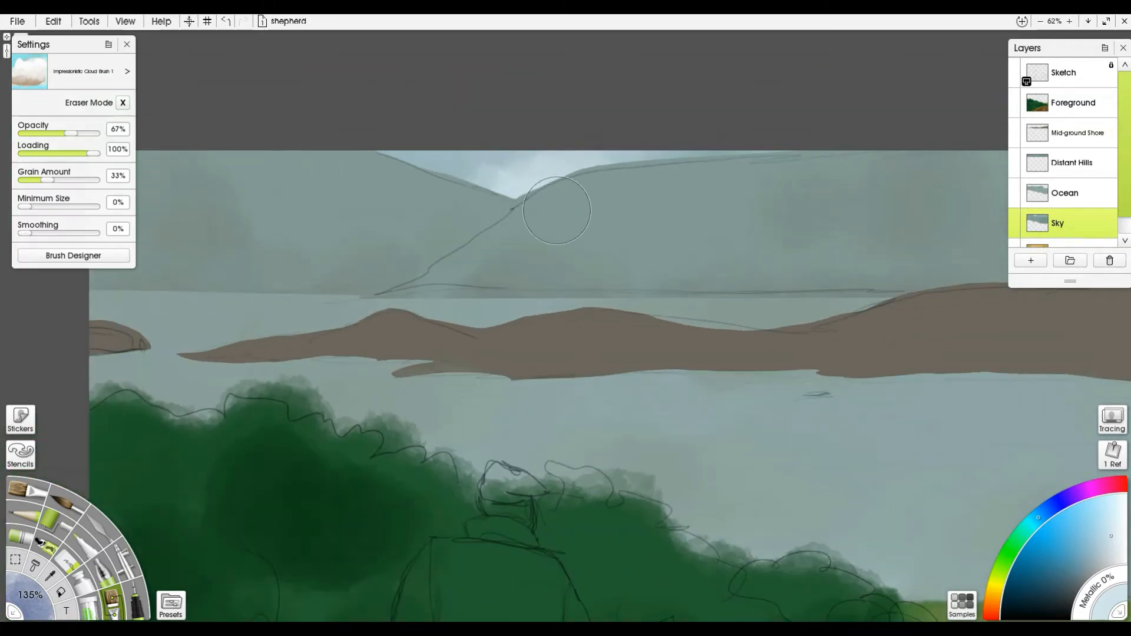
left_click_drag(588, 269, 550, 126)
scroll(550, 128, "down", 1)
left_click_drag(592, 256, 588, 215)
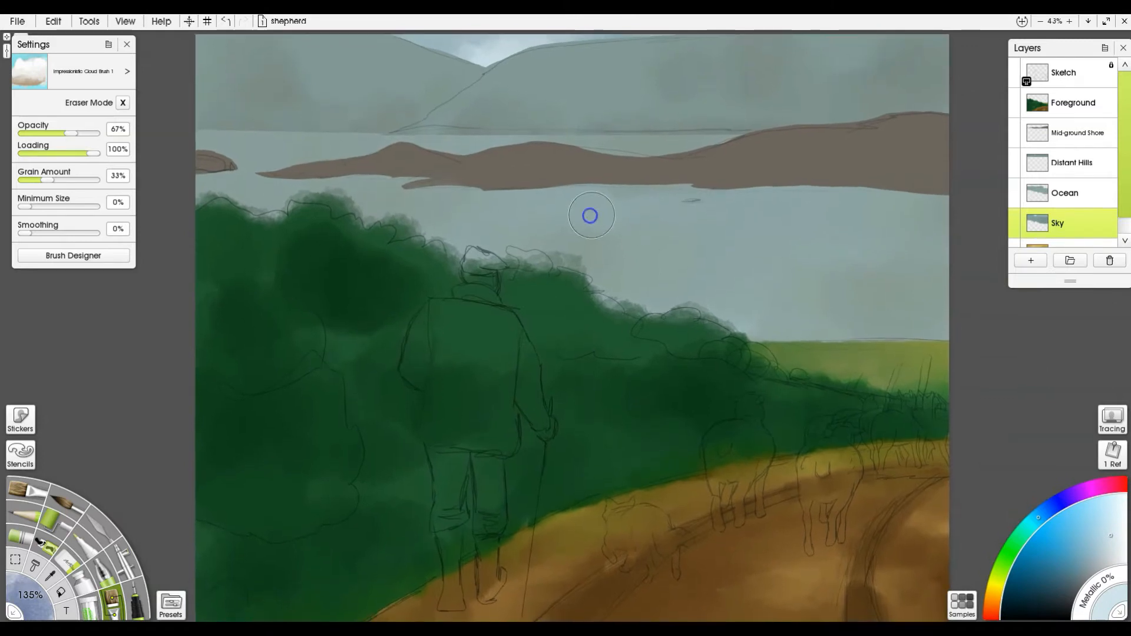
Step: Make Distant Hills the active layer, check the painting with the sketch hidden, and select the layer's painted area
left_click(1068, 199)
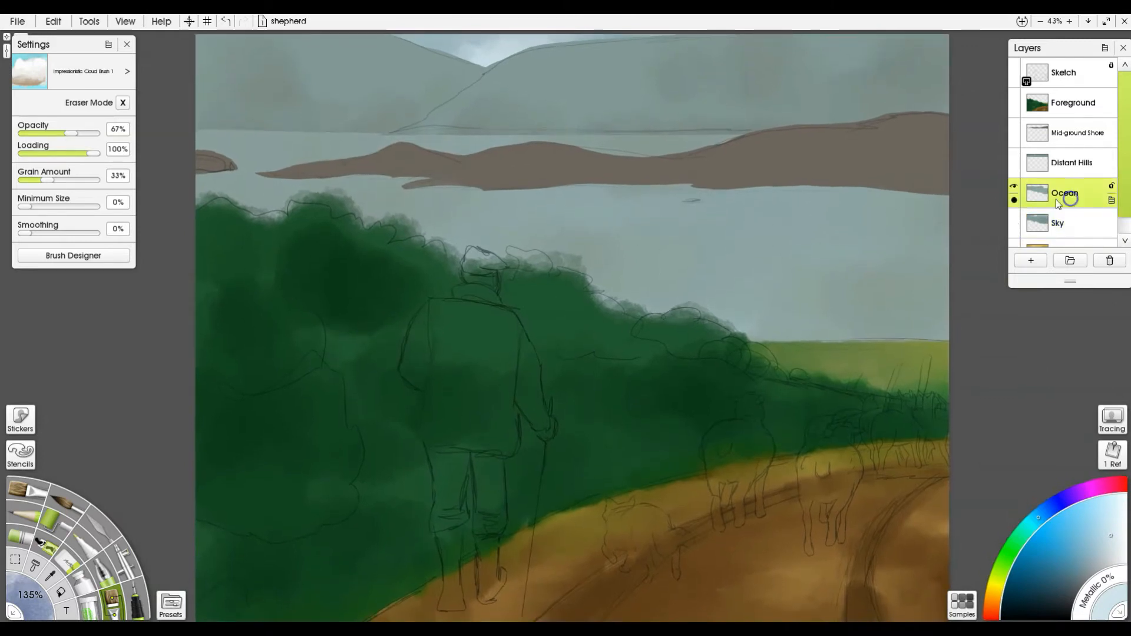
left_click(1063, 164)
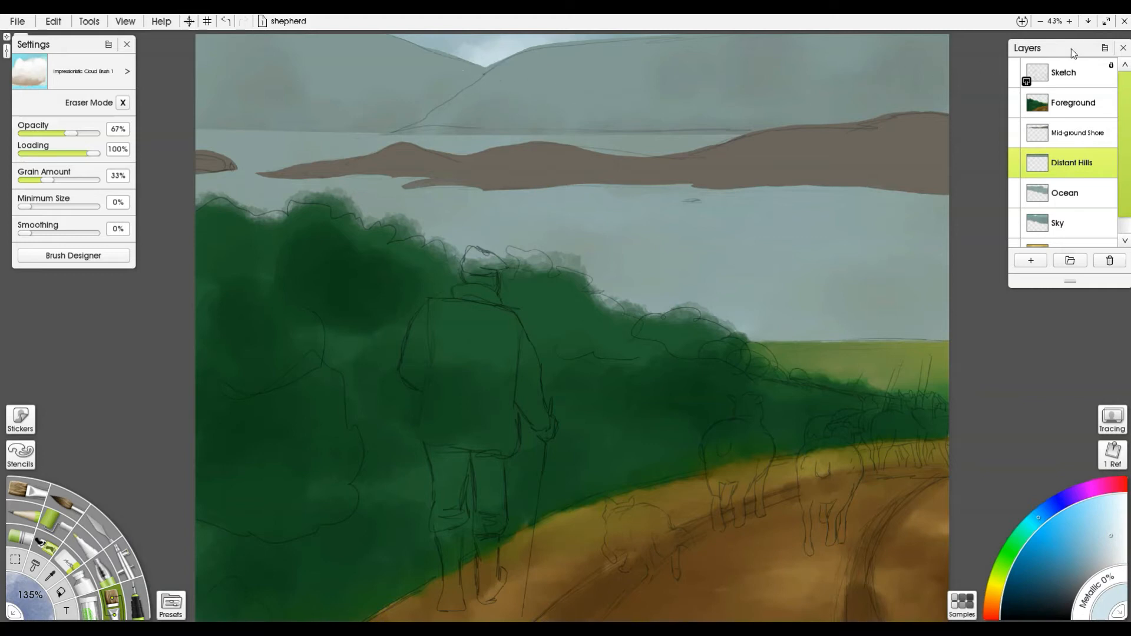
left_click(1016, 67)
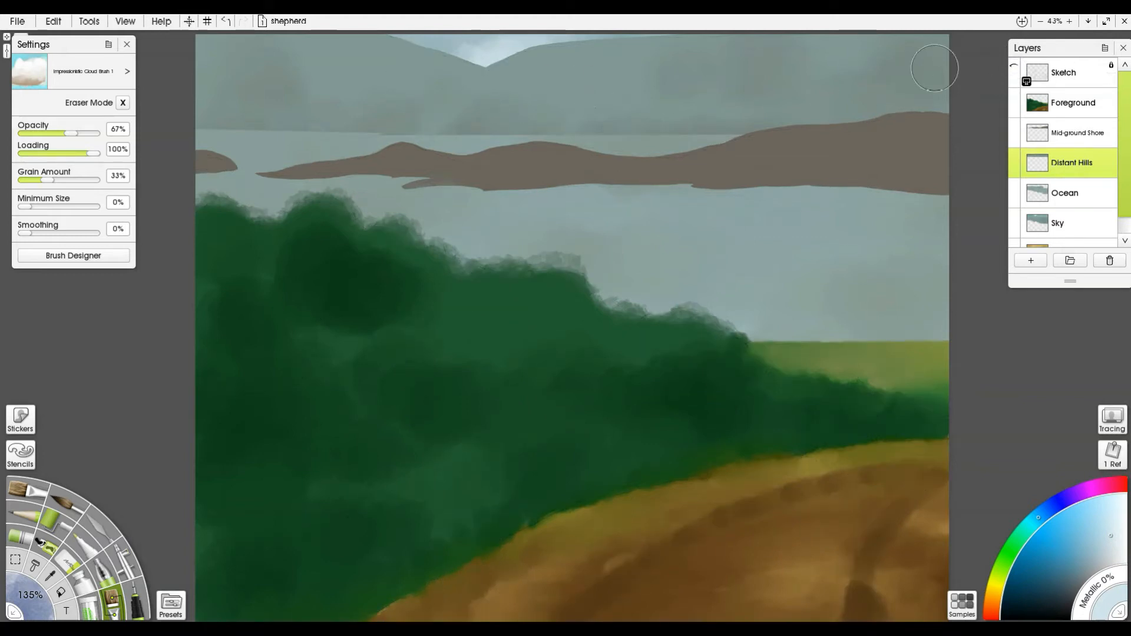
left_click(1015, 67)
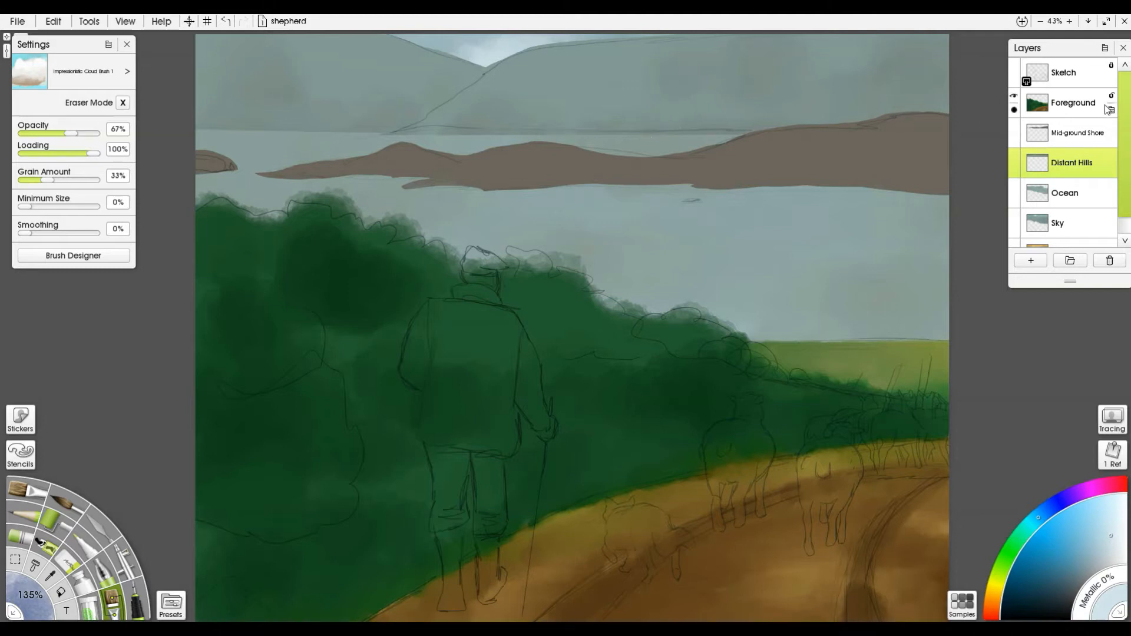
left_click(1038, 169, "ctrl")
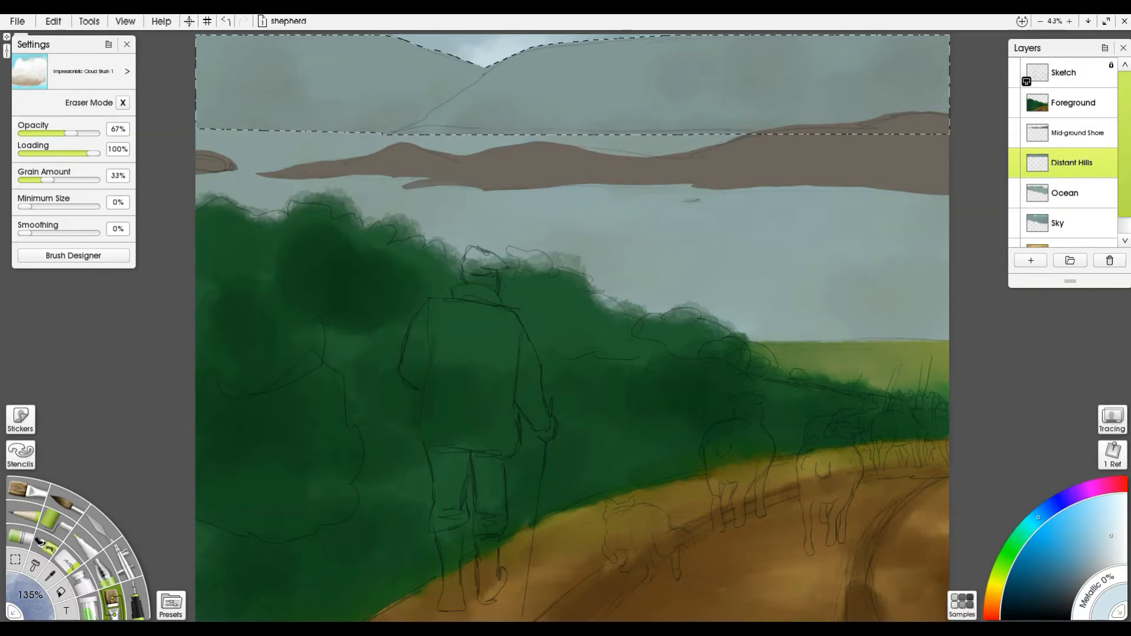
left_click(996, 592)
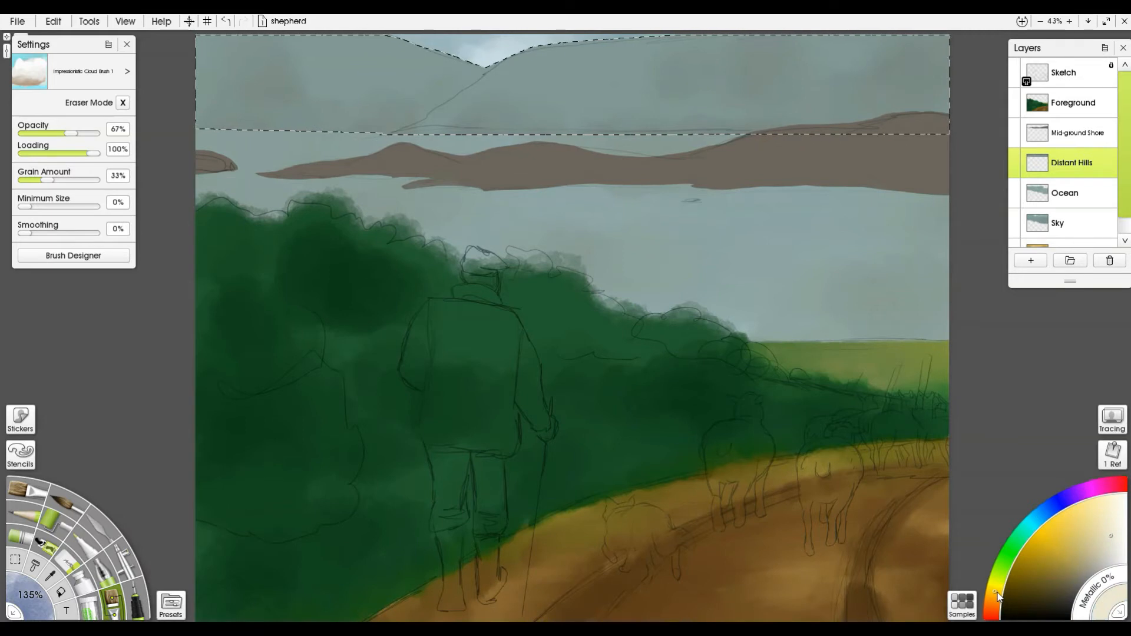
left_click(1078, 582)
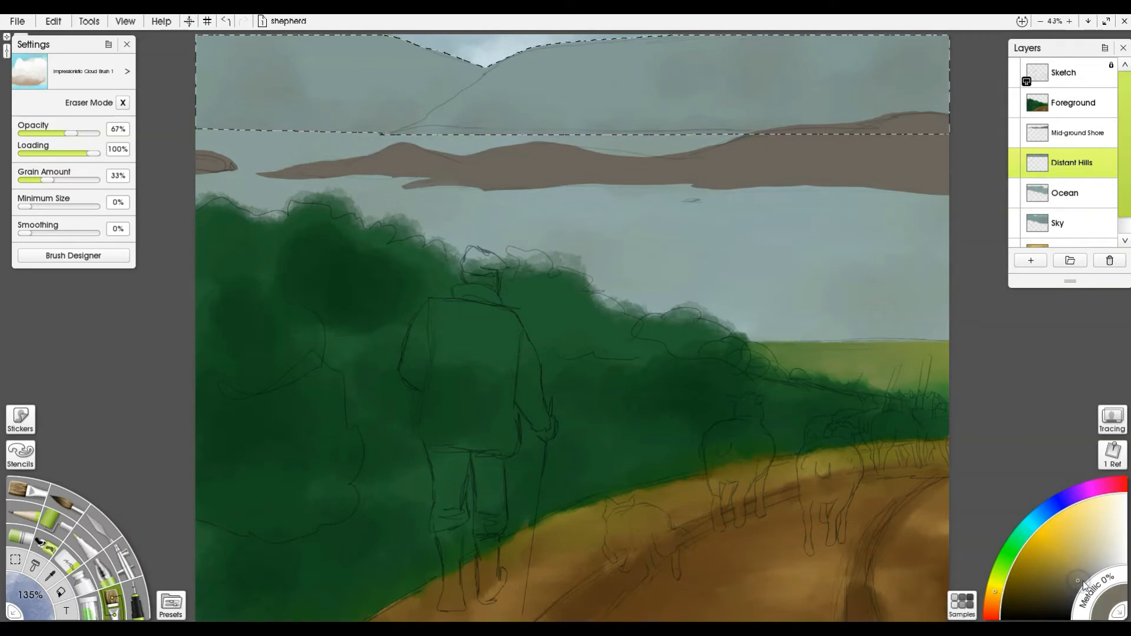
left_click(1084, 578)
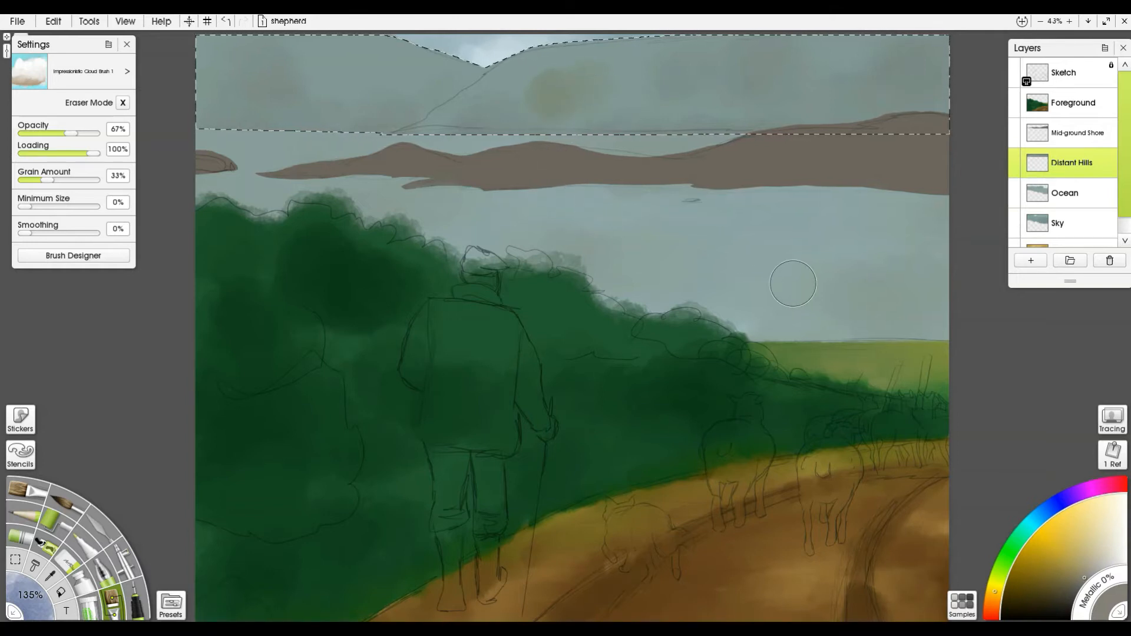
left_click(1091, 573)
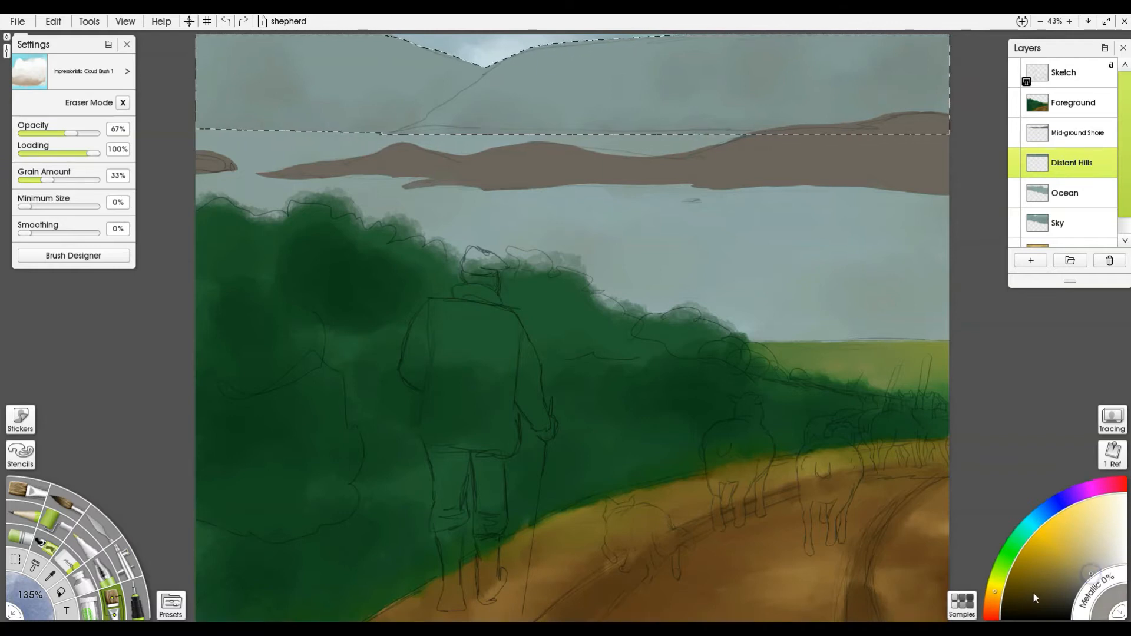
Step: Brush a muted orange-brown tint onto the right-hand distant hill and blend it using colors sampled from the painting
left_click(994, 598)
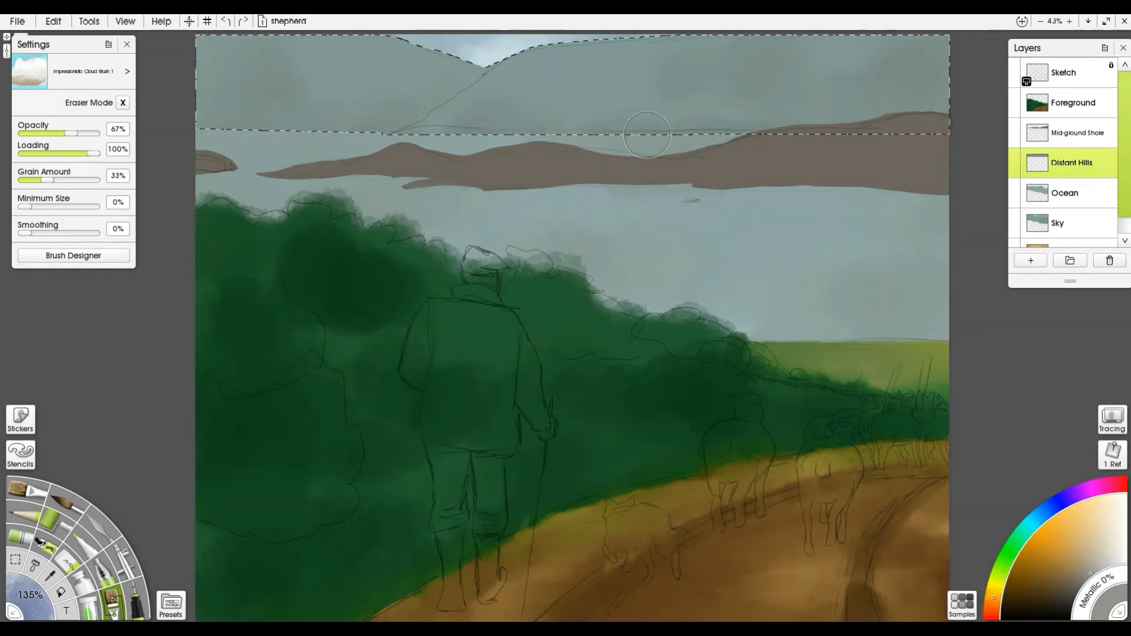
left_click_drag(571, 85, 570, 87)
key("ctrl+z")
left_click(1081, 581)
left_click_drag(636, 106, 710, 100)
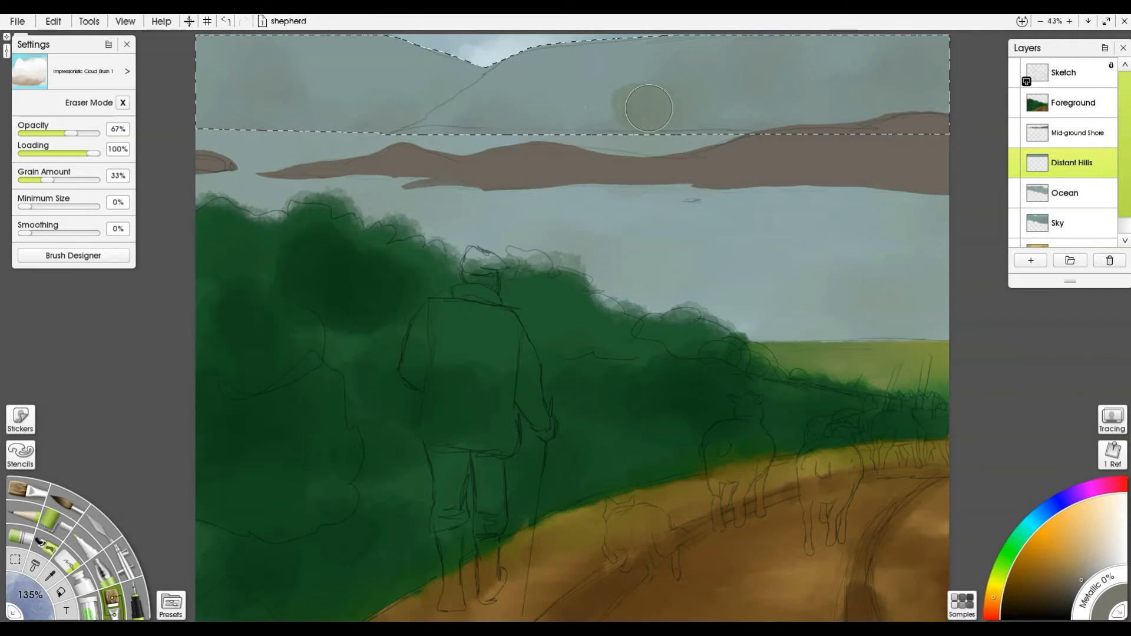
left_click(663, 103, "alt")
mouse_move(656, 74)
left_mouse_down()
mouse_move(571, 99)
mouse_move(677, 61)
mouse_move(670, 106)
mouse_move(733, 115)
left_mouse_up()
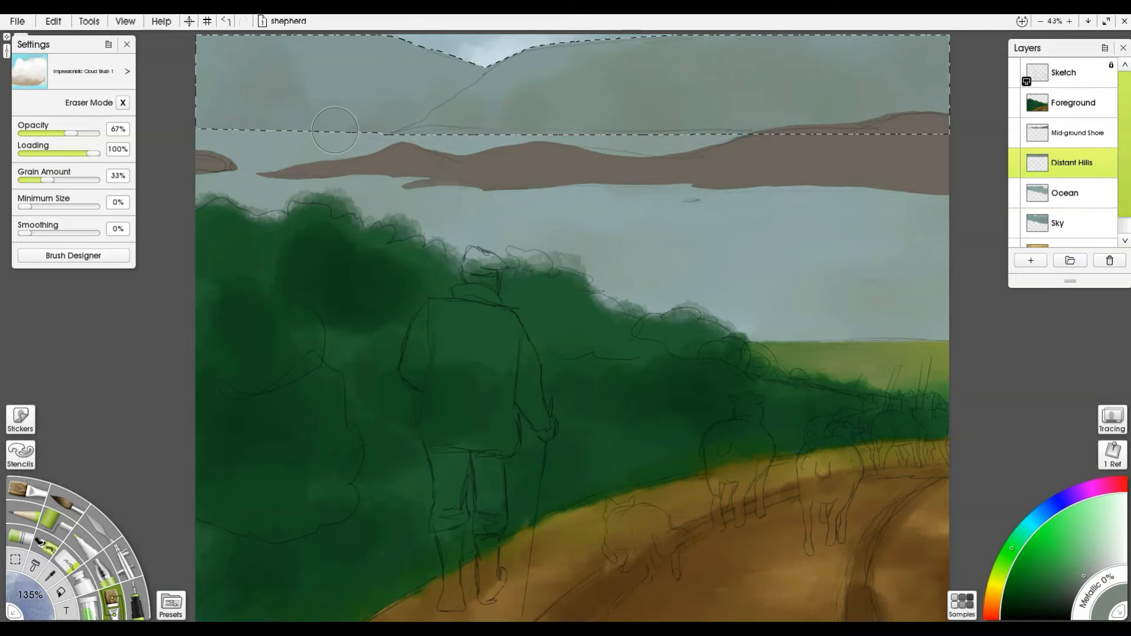
Step: Mix lighter muted green tones from sampled colors and blend them over the left distant hill and the slopes beside the valley
left_click(542, 61, "alt")
left_click(961, 342, "alt")
left_click_drag(1095, 554, 1105, 562)
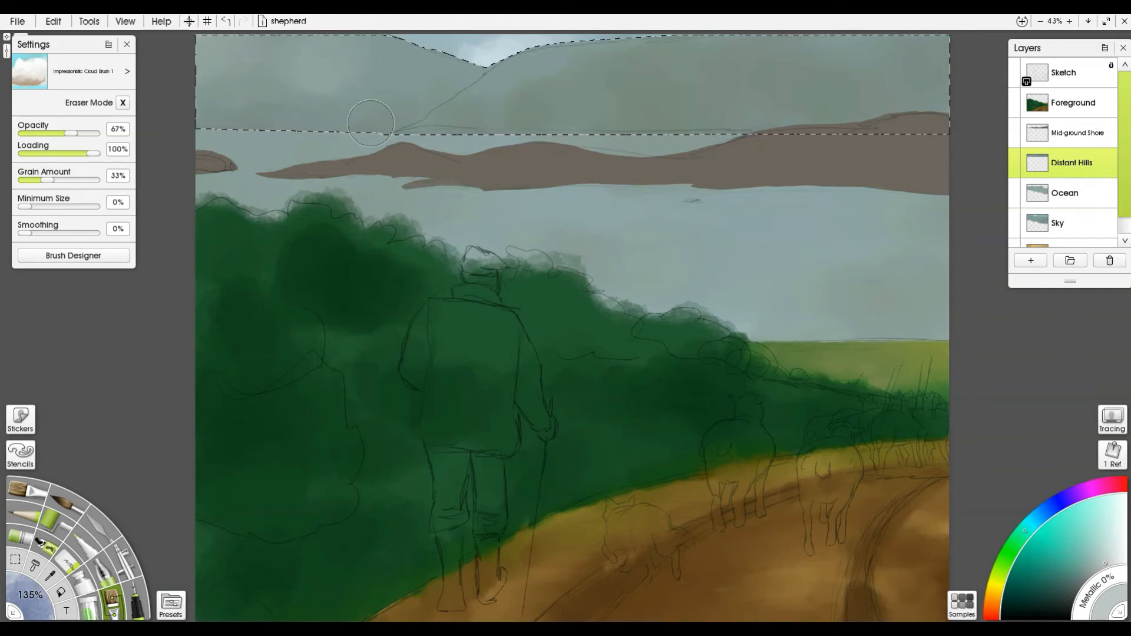
left_click(317, 68, "alt")
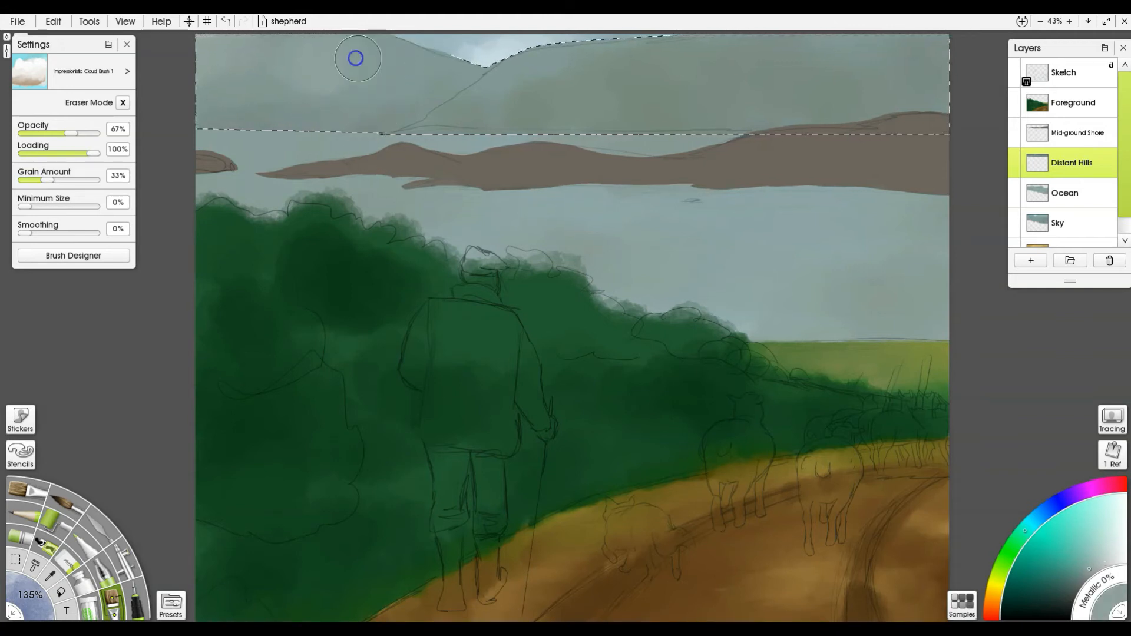
left_click_drag(441, 66, 531, 70)
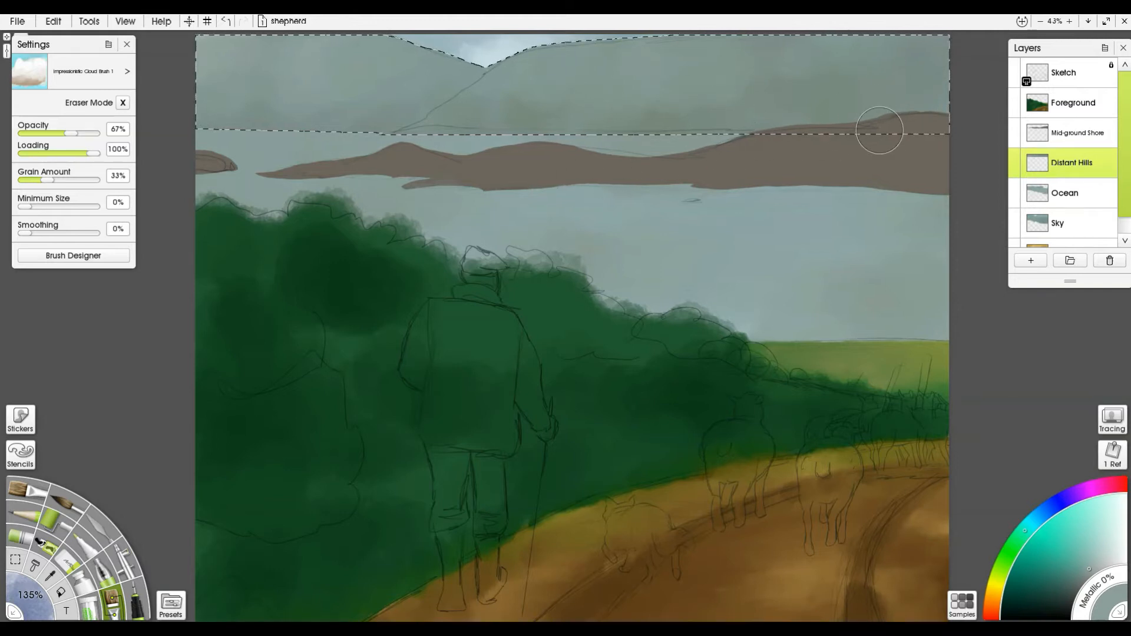
Step: Shade the far end of the right distant hill with the shore's brown and soften it with sampled hill greens
left_click(828, 187, "alt")
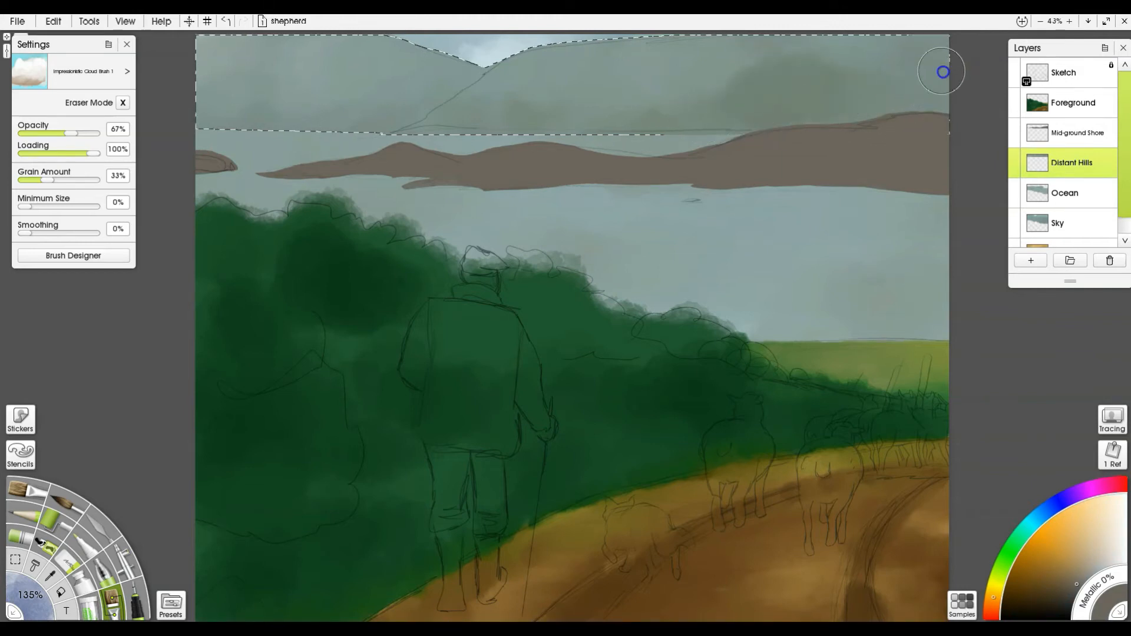
left_click_drag(955, 55, 869, 101)
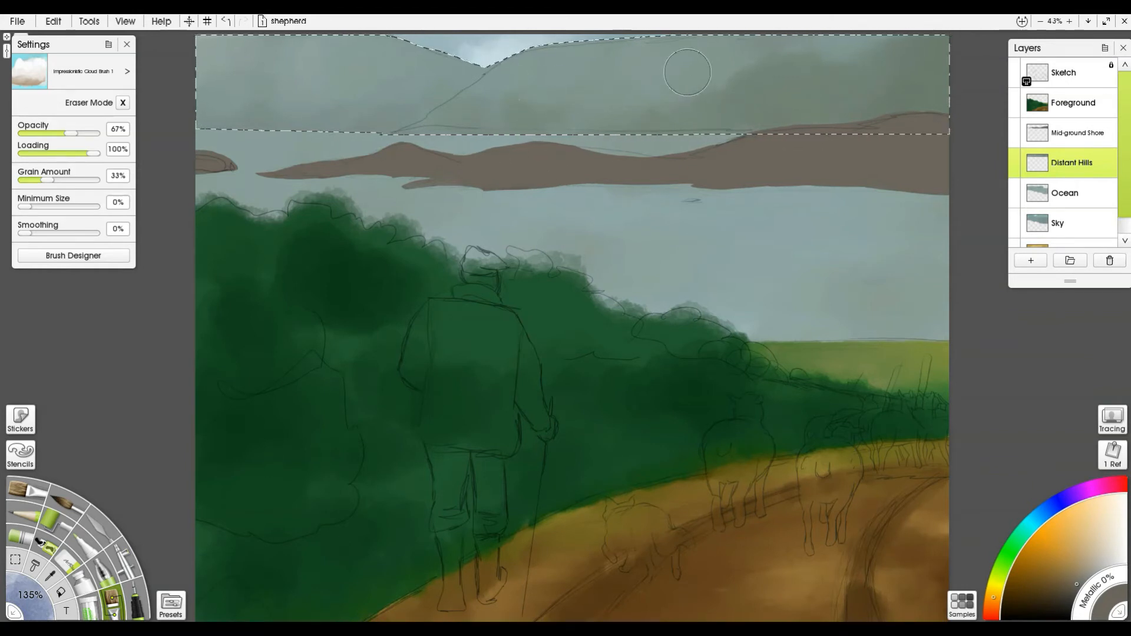
left_click(699, 84, "alt")
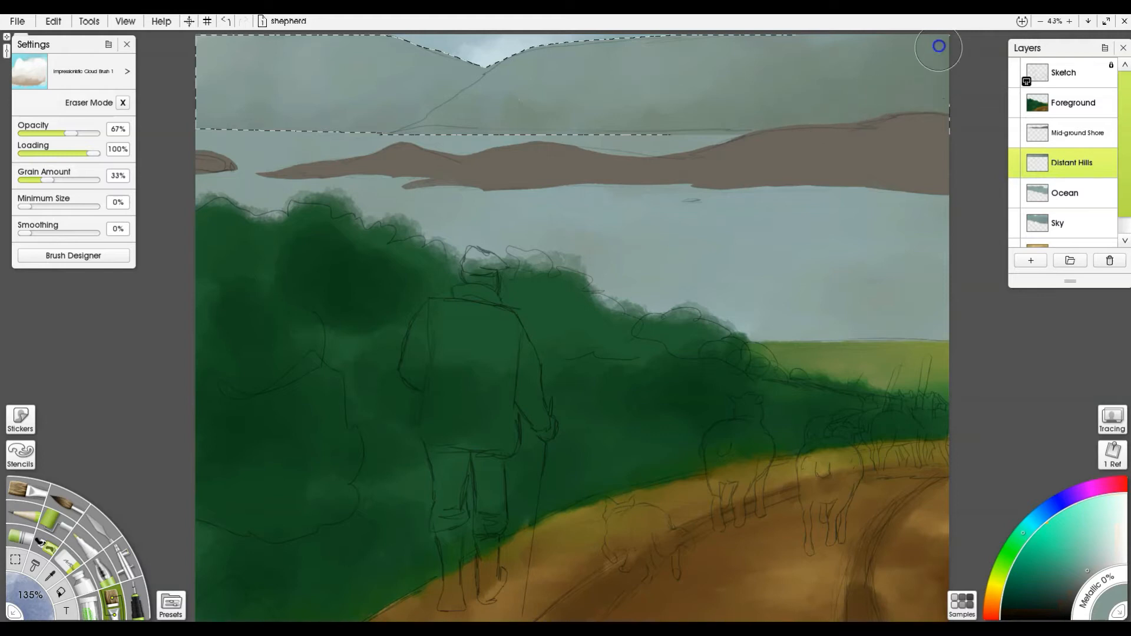
left_click(811, 88, "alt")
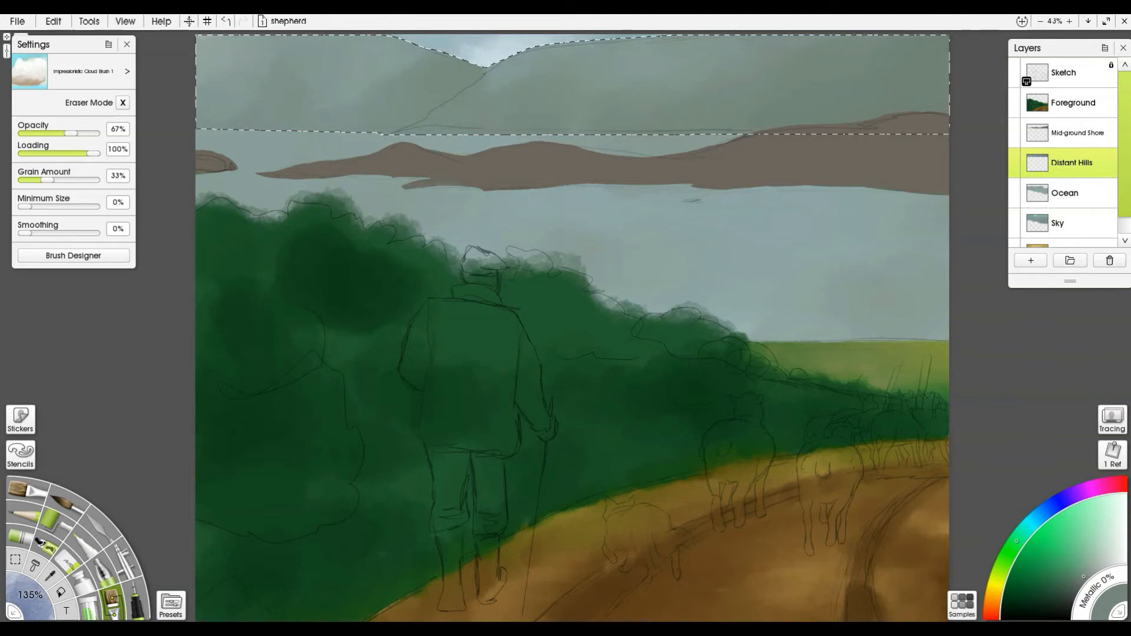
left_click(525, 72, "alt")
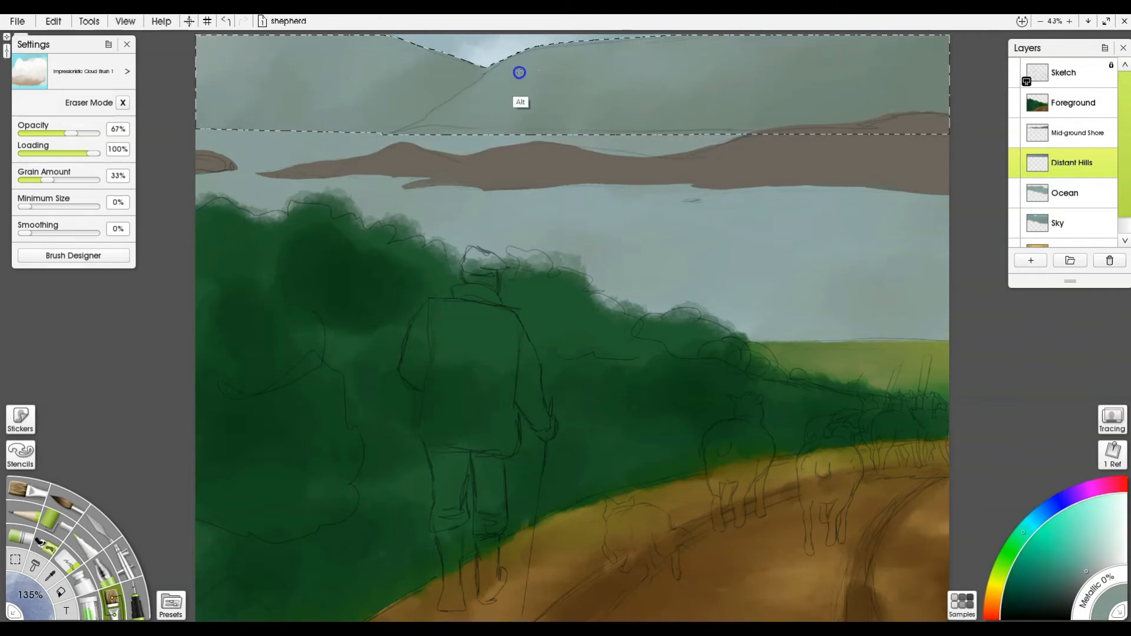
left_click(434, 80, "alt")
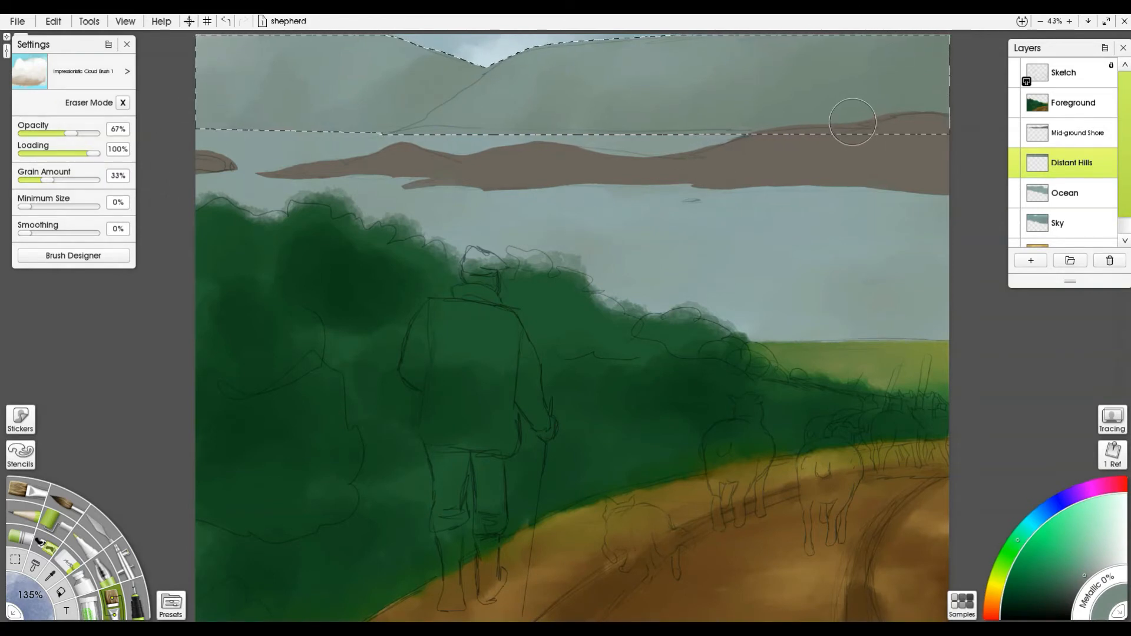
Step: Darken the left hill along the valley crease with the shore's brown, blend it with sampled green, and clear the selection
left_click(894, 166, "alt")
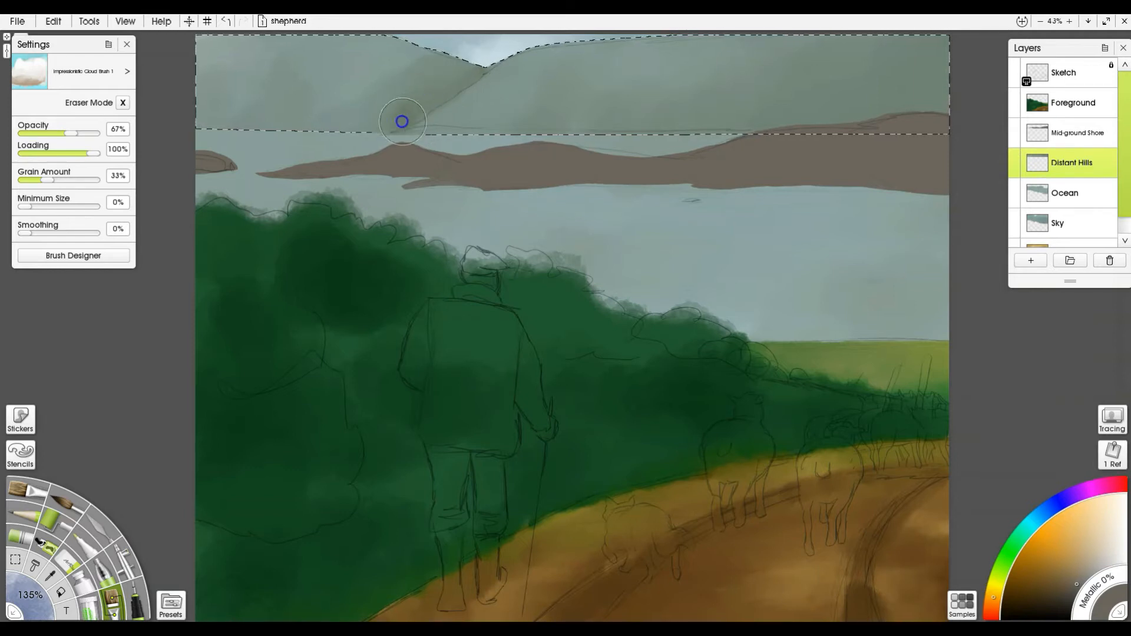
left_click(495, 107, "alt")
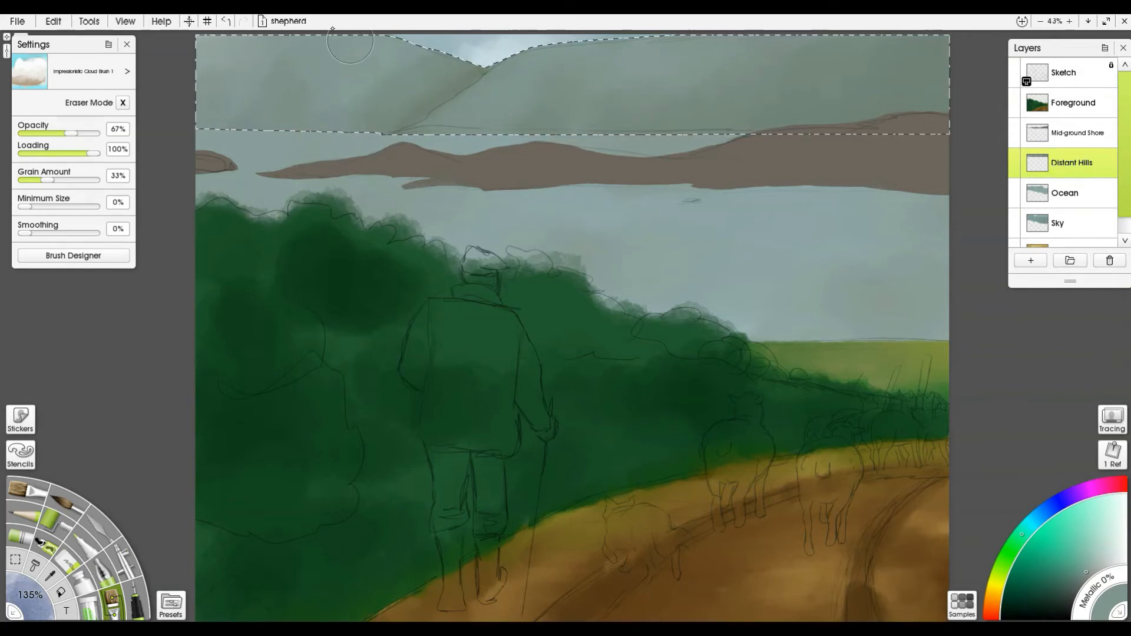
key("ctrl+d")
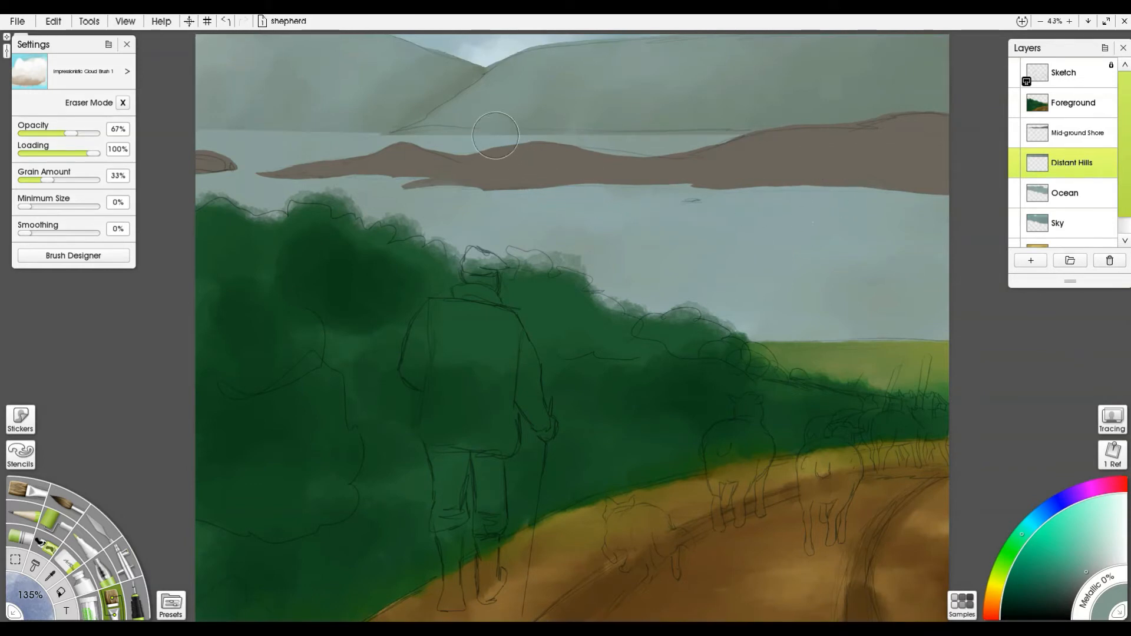
Step: Trim the upper edges of both distant hills to the sketched ridgelines with the Kneaded Eraser at 20% pressure and 70% softness
scroll(494, 92, "up", 5)
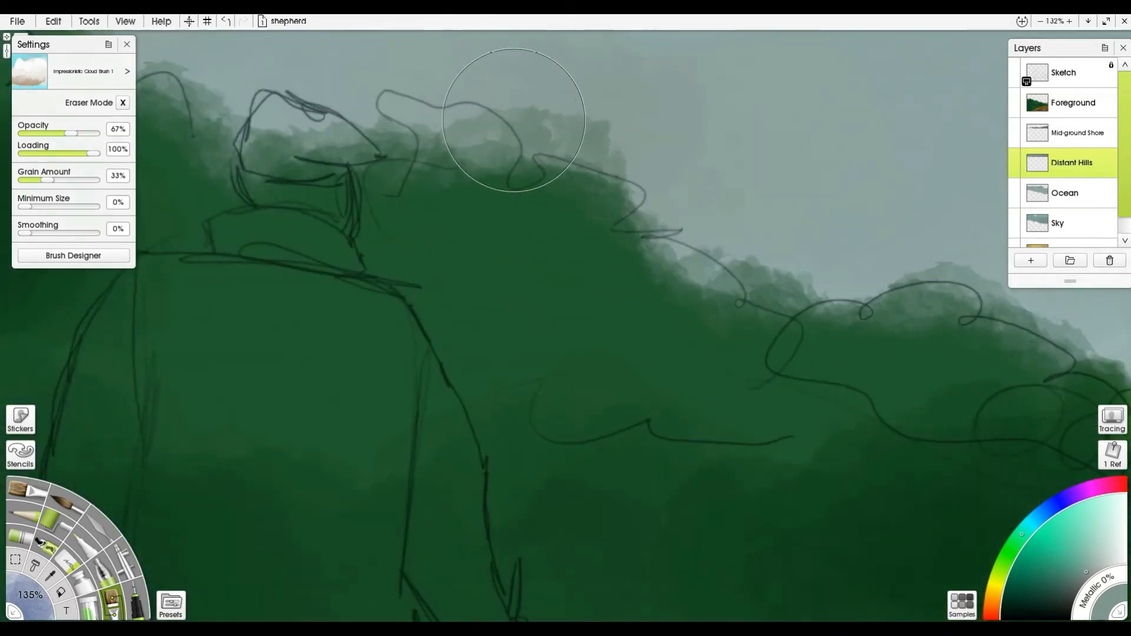
left_click_drag(519, 126, 635, 327)
scroll(635, 326, "up", 10)
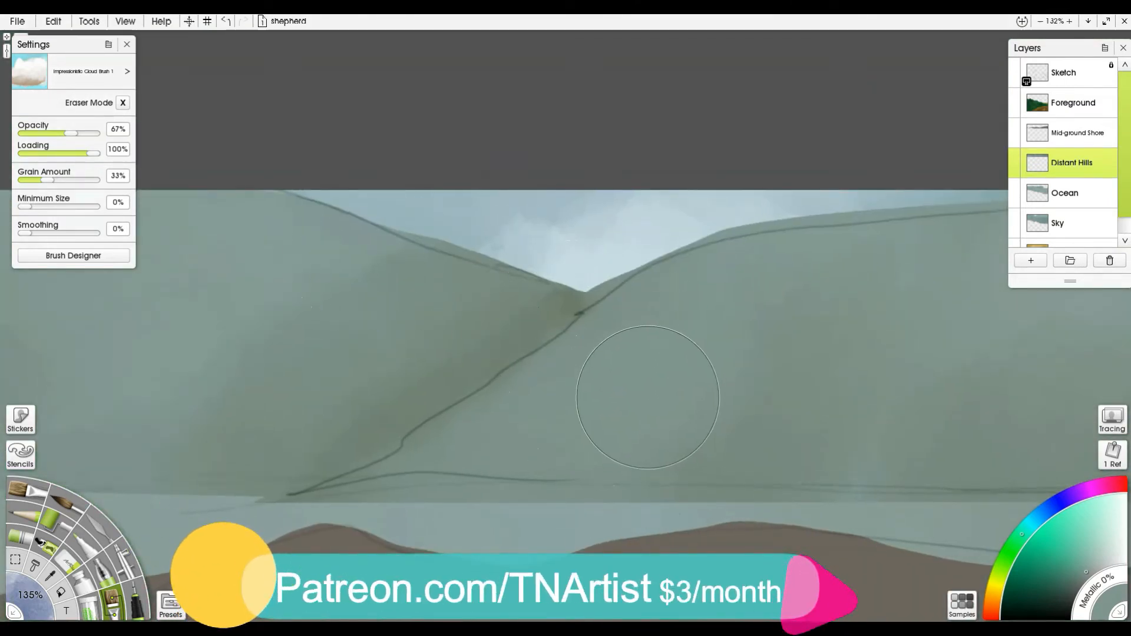
left_click(68, 561)
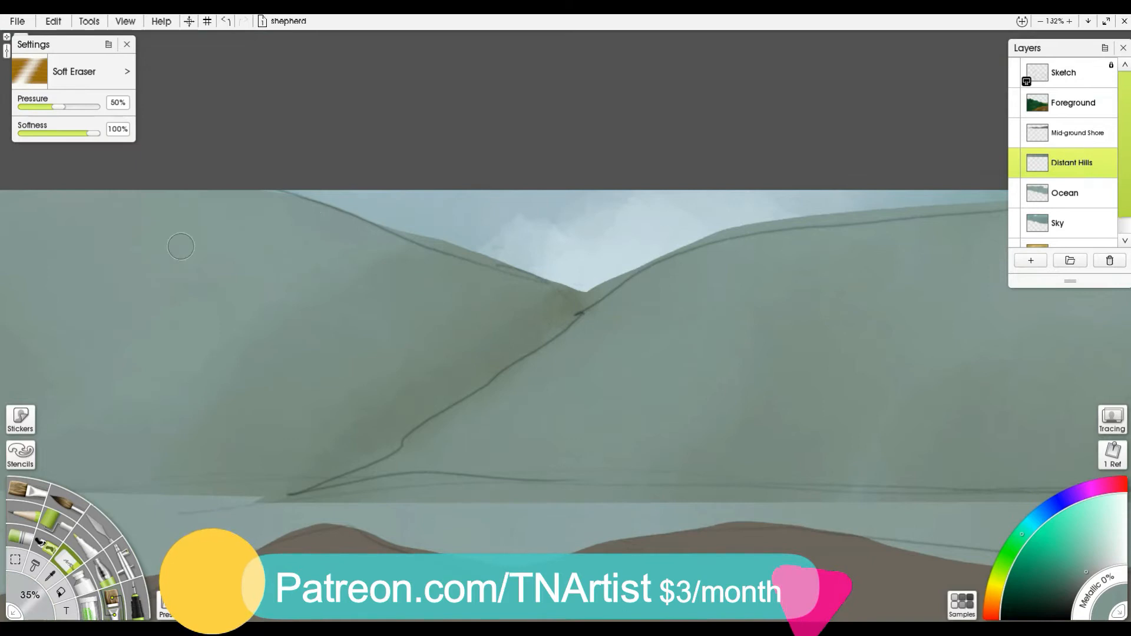
left_click(127, 72)
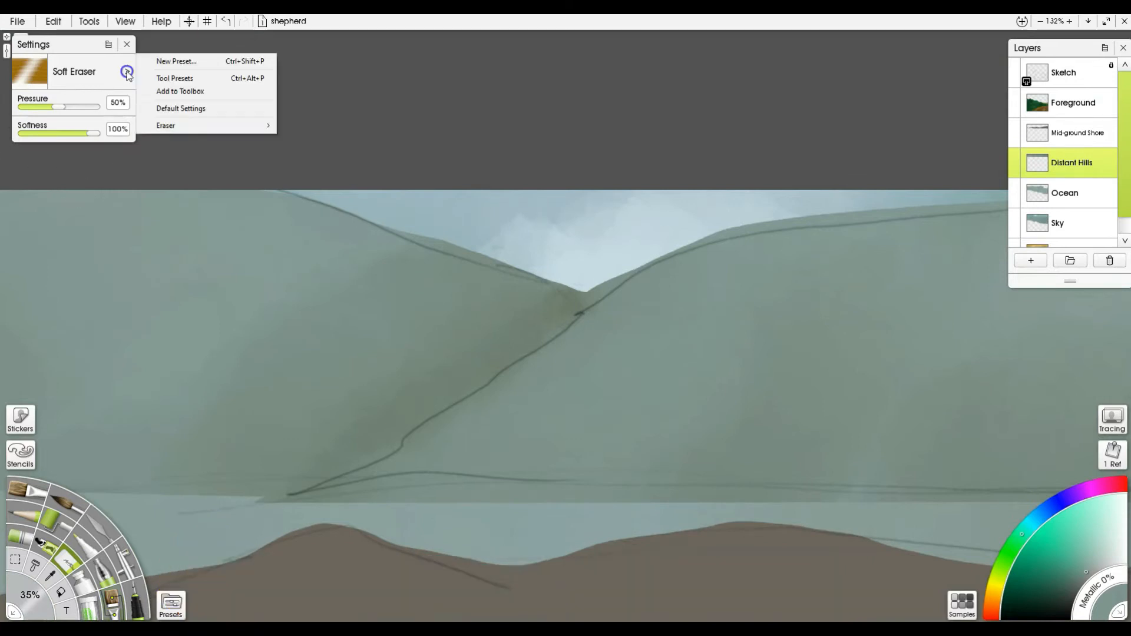
left_click(169, 129)
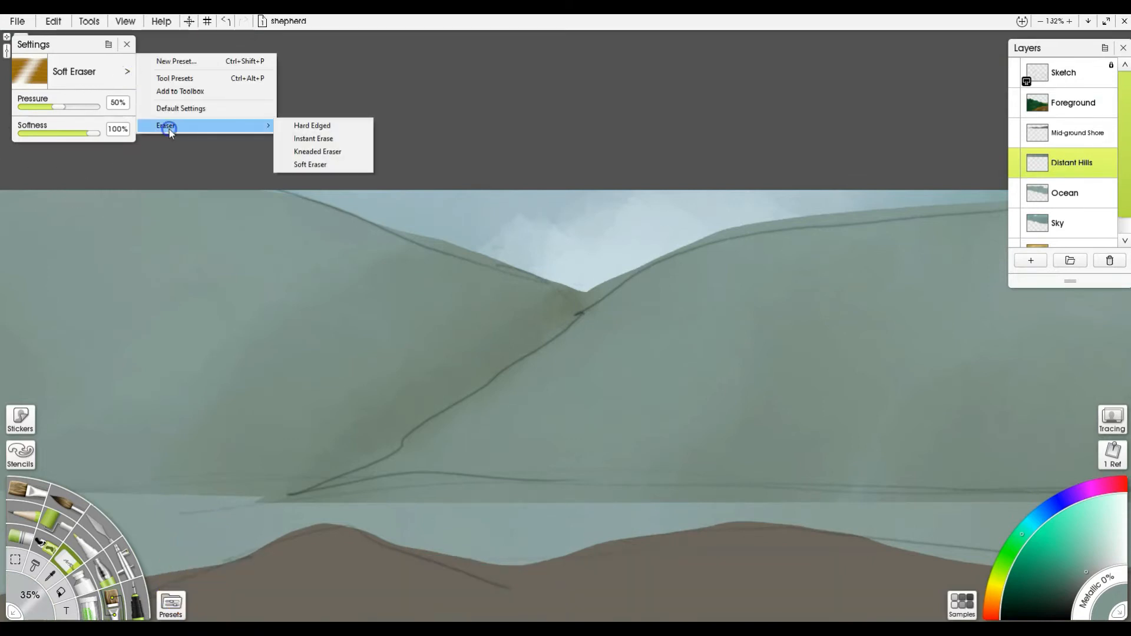
left_click(312, 152)
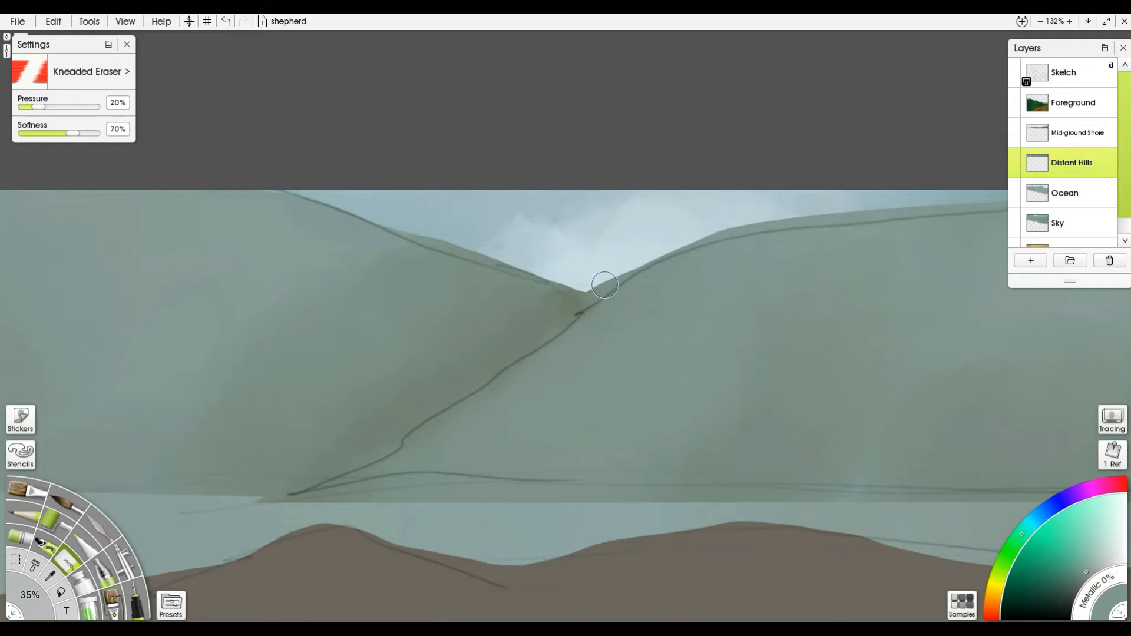
mouse_move(686, 226)
left_mouse_down()
mouse_move(744, 221)
mouse_move(670, 241)
mouse_move(721, 230)
mouse_move(614, 278)
mouse_move(727, 227)
mouse_move(965, 198)
mouse_move(850, 209)
mouse_move(646, 257)
mouse_move(597, 285)
mouse_move(625, 270)
mouse_move(584, 281)
mouse_move(576, 241)
mouse_move(544, 258)
mouse_move(582, 293)
mouse_move(491, 248)
mouse_move(480, 251)
mouse_move(493, 258)
mouse_move(399, 224)
mouse_move(550, 277)
mouse_move(417, 216)
mouse_move(326, 197)
left_mouse_up()
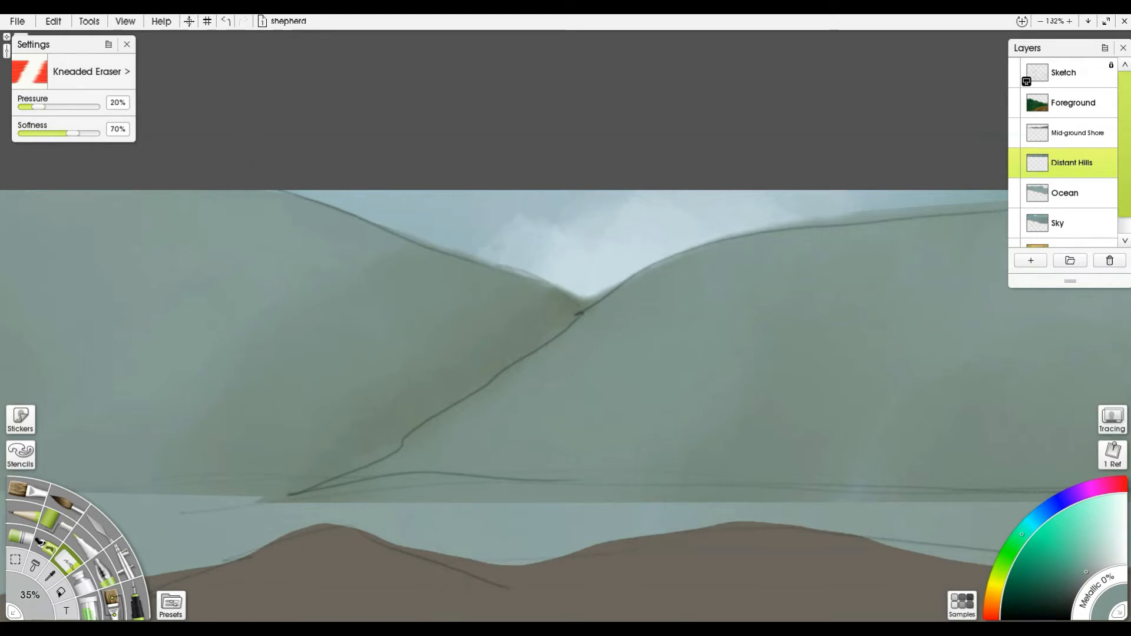
left_click_drag(916, 317, 616, 374)
mouse_move(545, 264)
left_mouse_down()
mouse_move(846, 245)
mouse_move(442, 293)
mouse_move(455, 277)
mouse_move(341, 324)
mouse_move(608, 262)
mouse_move(279, 314)
left_mouse_up()
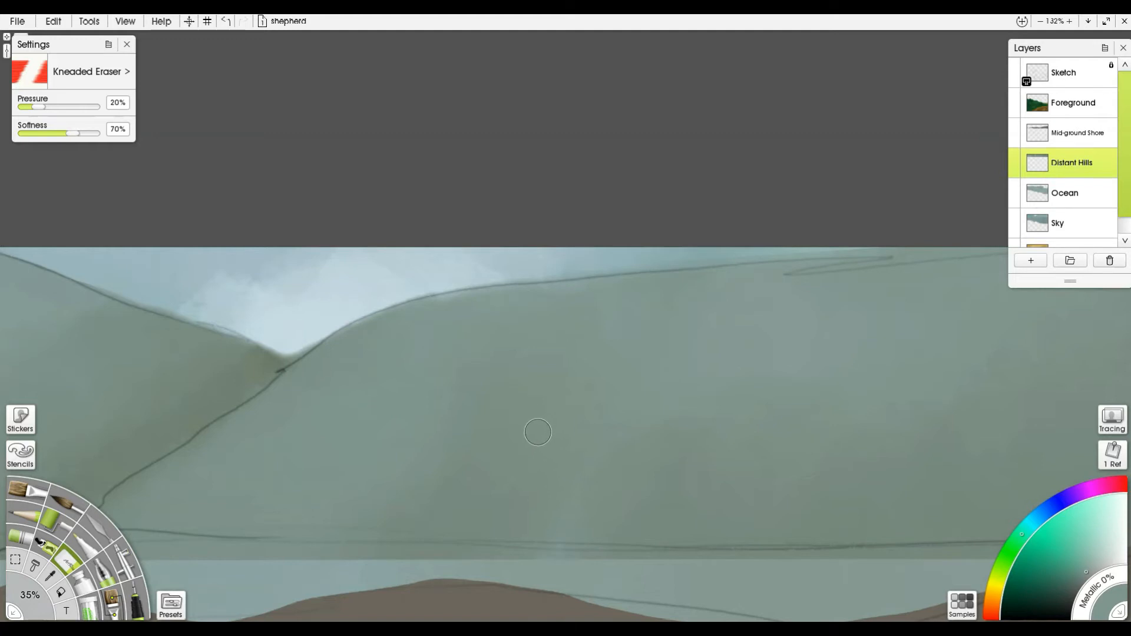
Step: Draw small bumpy treetops along the right hill's ridge near the valley with the Soft Tip pencil, using greens sampled from the hill
key("p")
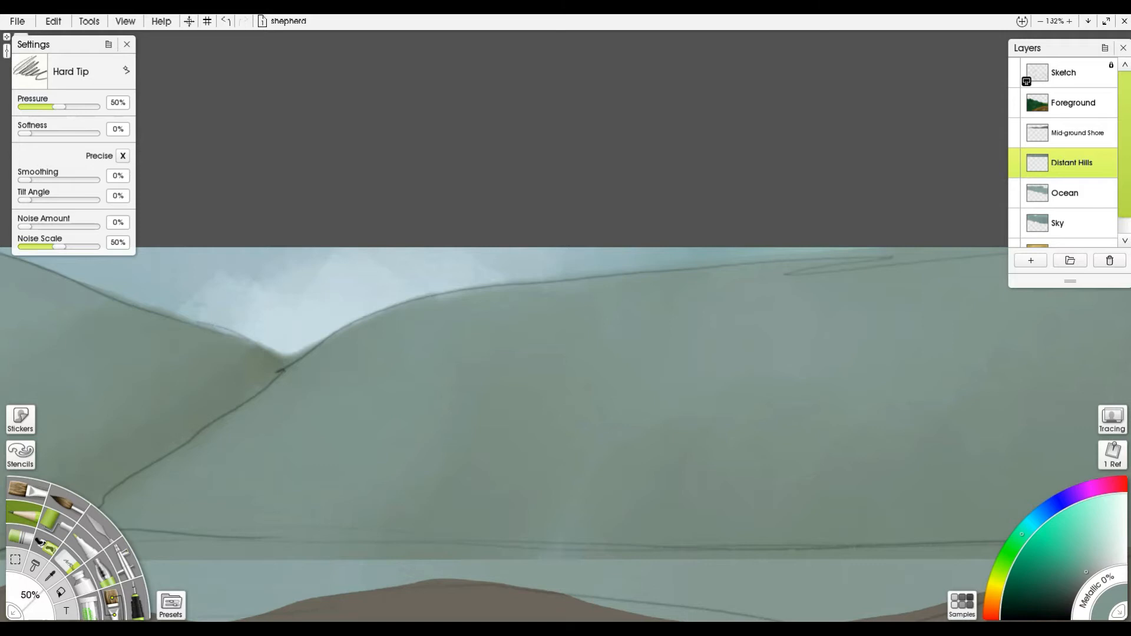
left_click(126, 70)
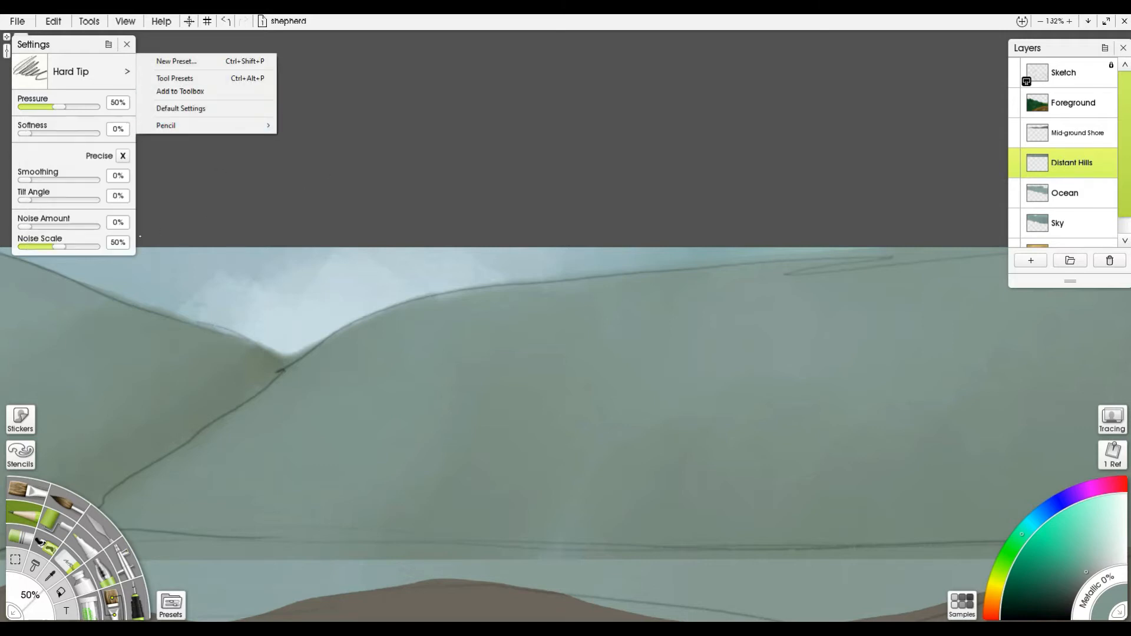
mouse_move(235, 125)
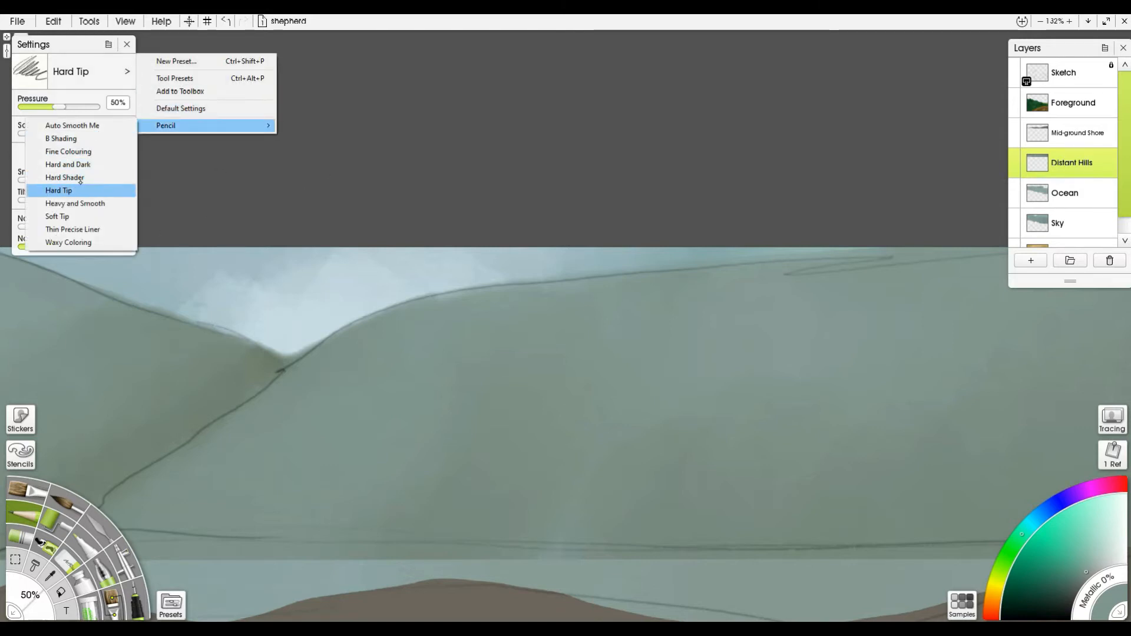
left_click(79, 218)
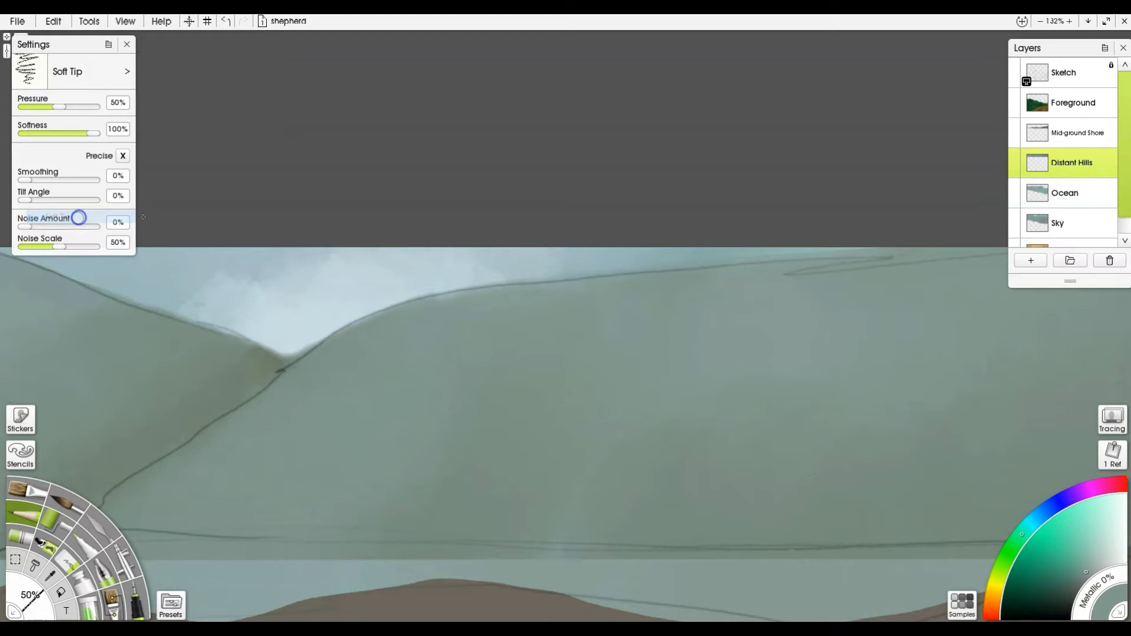
left_click(323, 358, "alt")
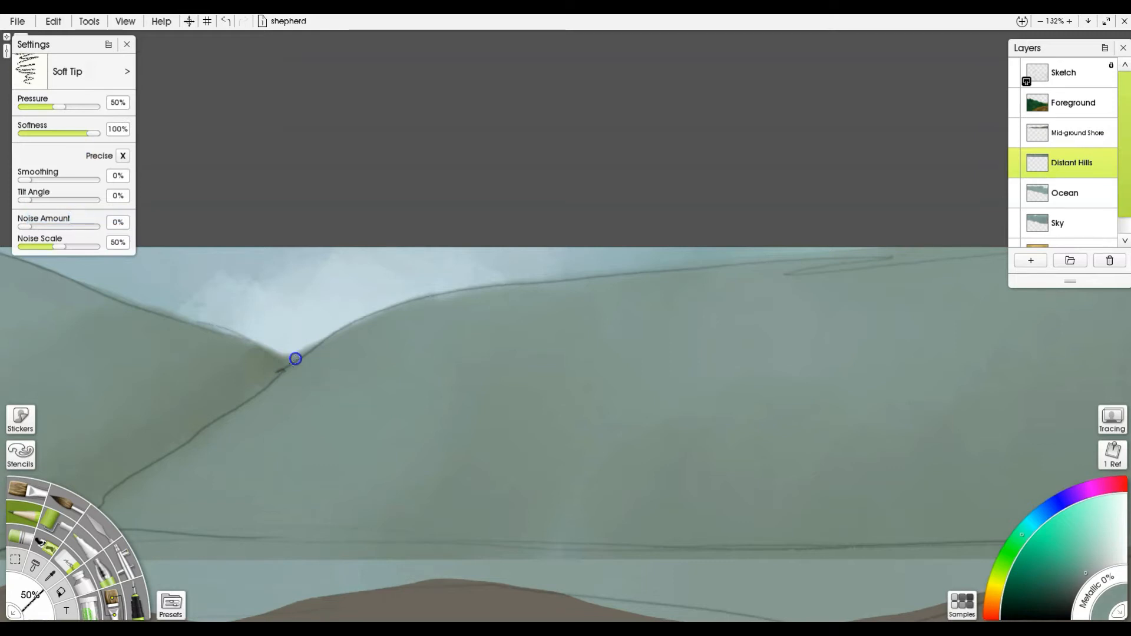
left_click_drag(329, 336, 340, 328)
left_click(404, 317, "alt")
left_click_drag(370, 317, 287, 367)
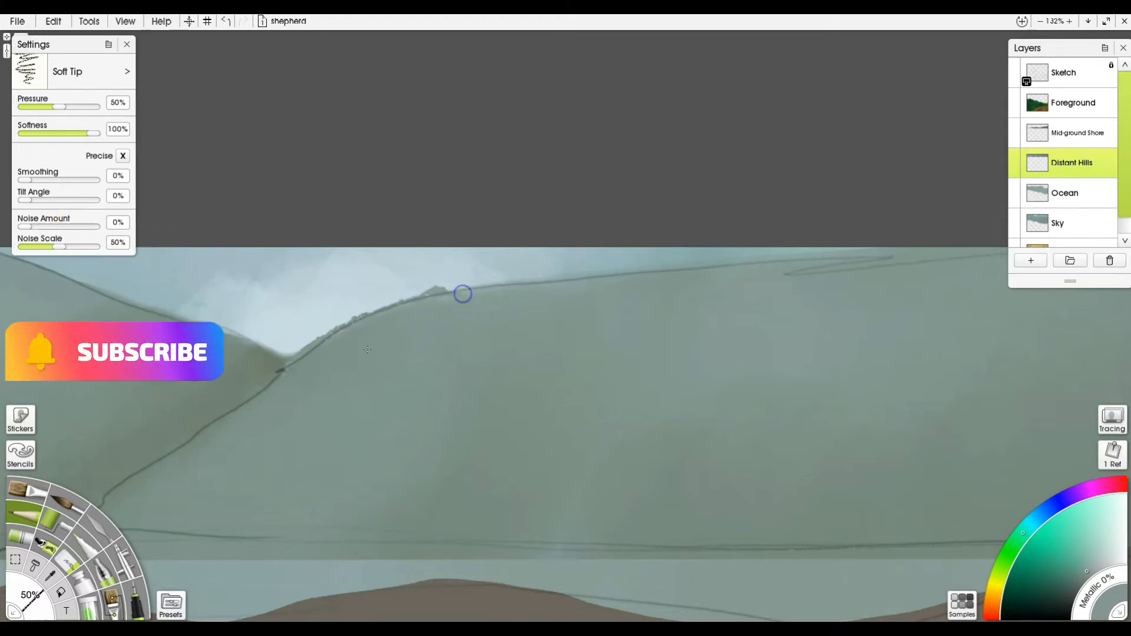
Step: Roughen the ridgelines of both distant hills into soft treetop edges with the Frost palette knife preset at 30% size
left_click(103, 527)
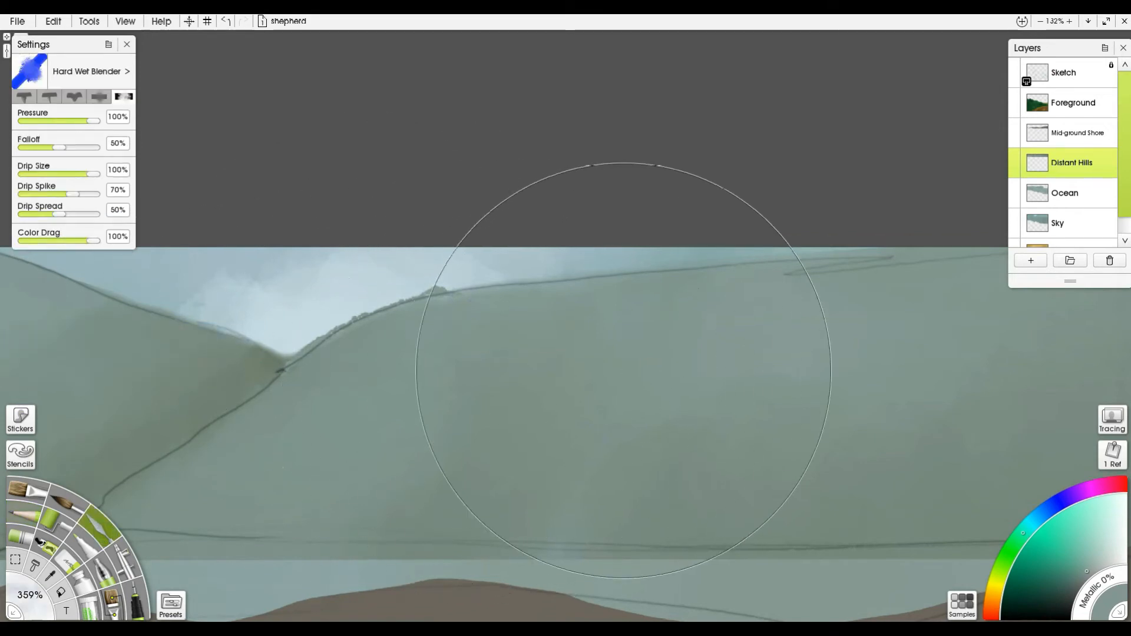
mouse_move(700, 345)
left_mouse_down()
mouse_move(472, 373)
mouse_move(297, 437)
left_mouse_up()
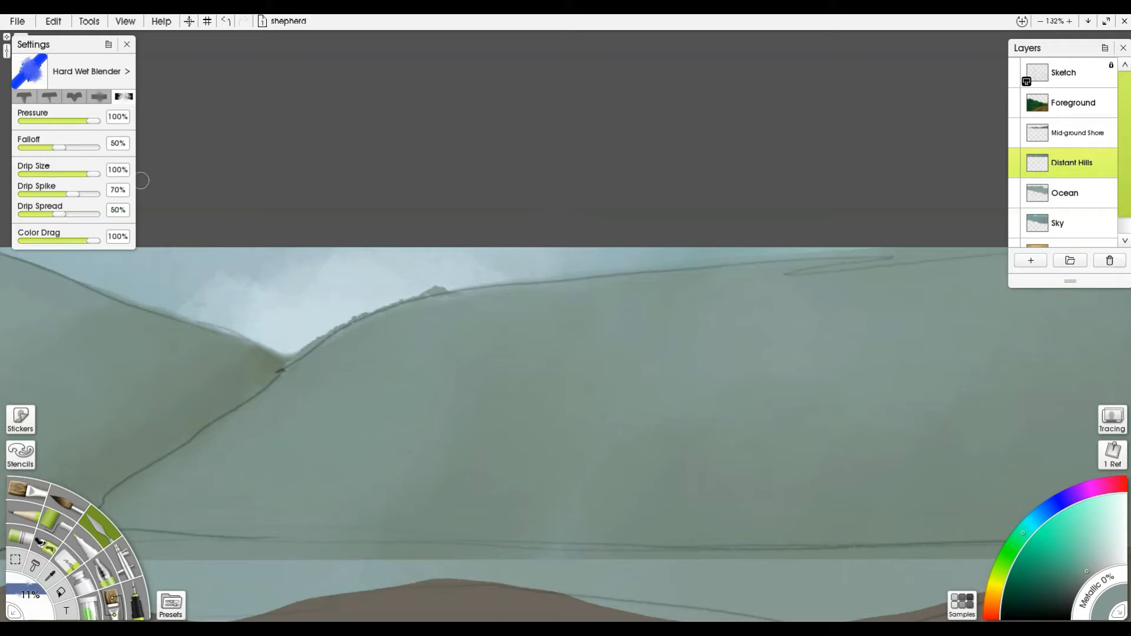
left_click(127, 71)
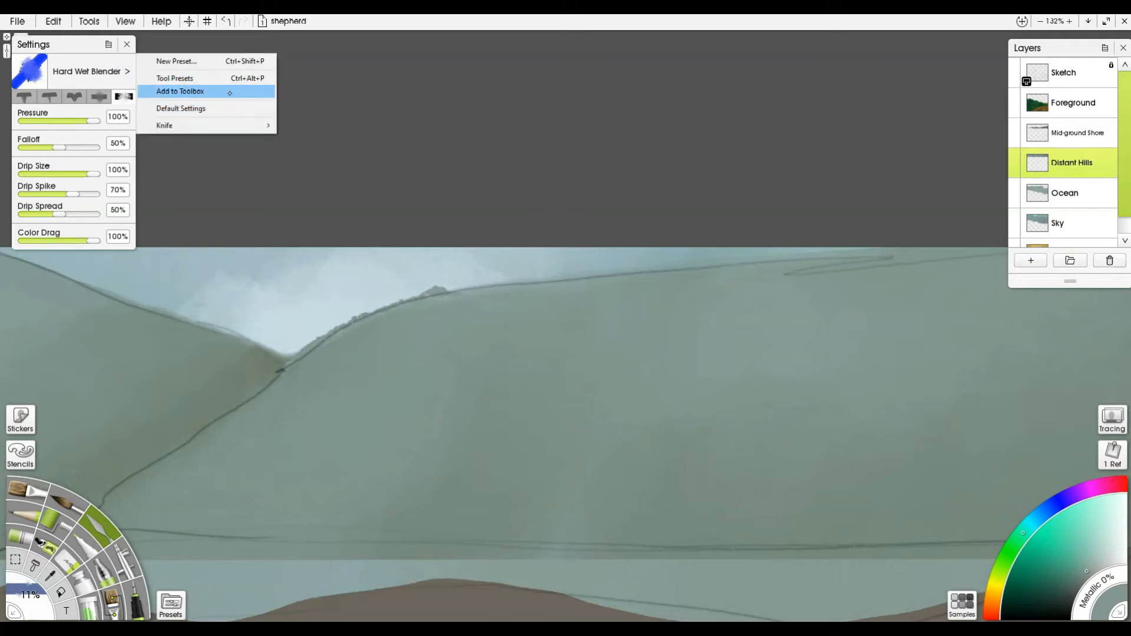
left_click(171, 603)
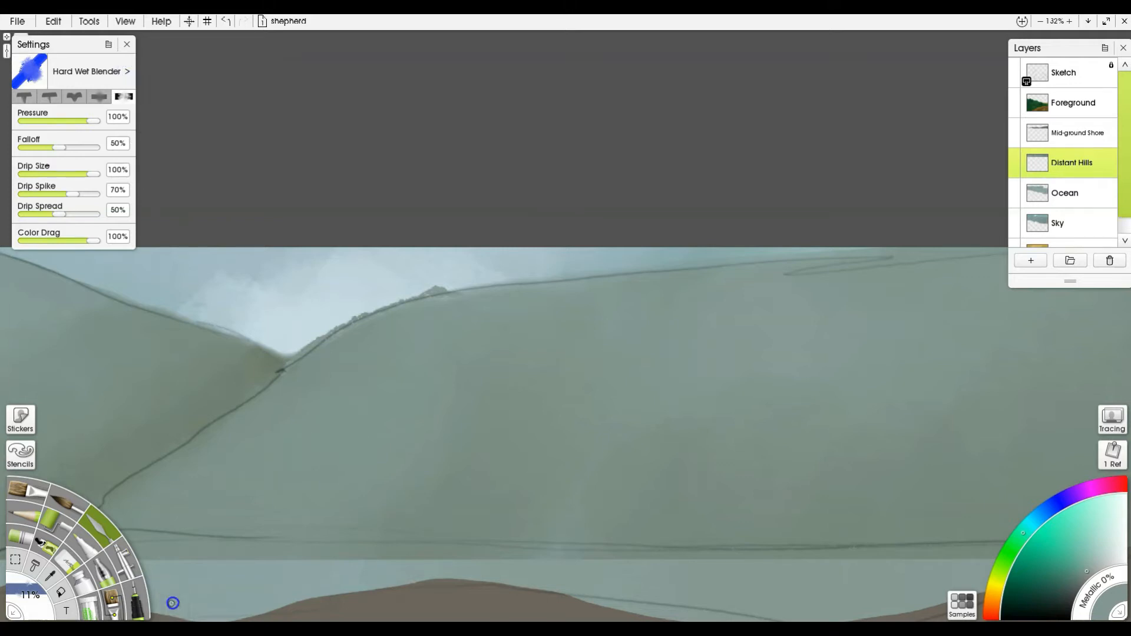
left_click(220, 353)
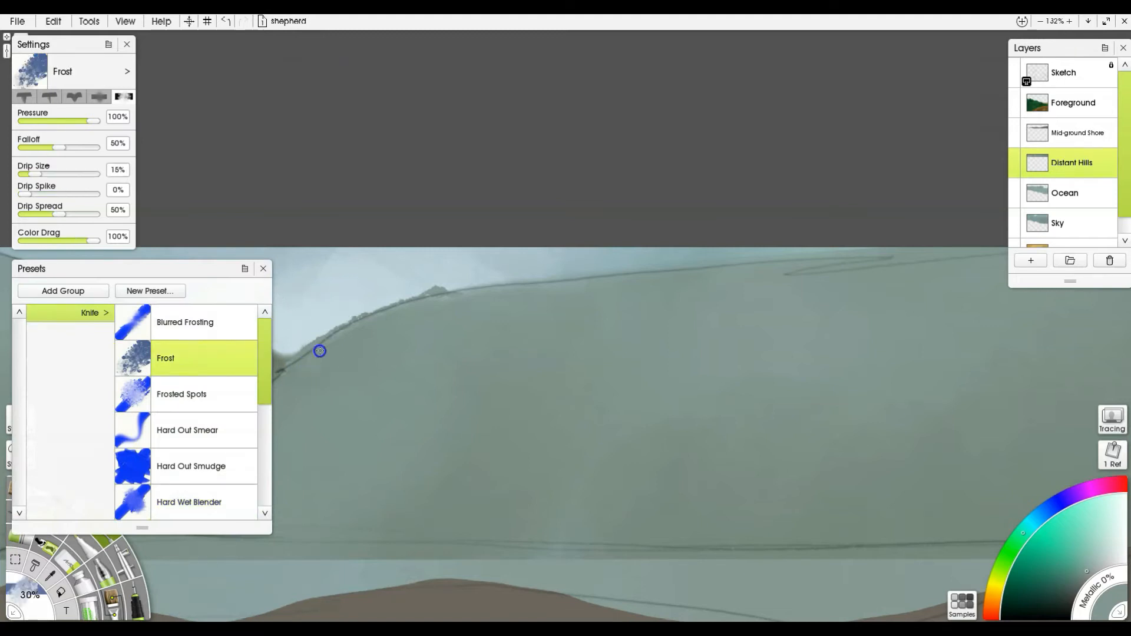
mouse_move(379, 326)
left_mouse_down()
mouse_move(472, 292)
mouse_move(485, 301)
mouse_move(578, 286)
left_mouse_up()
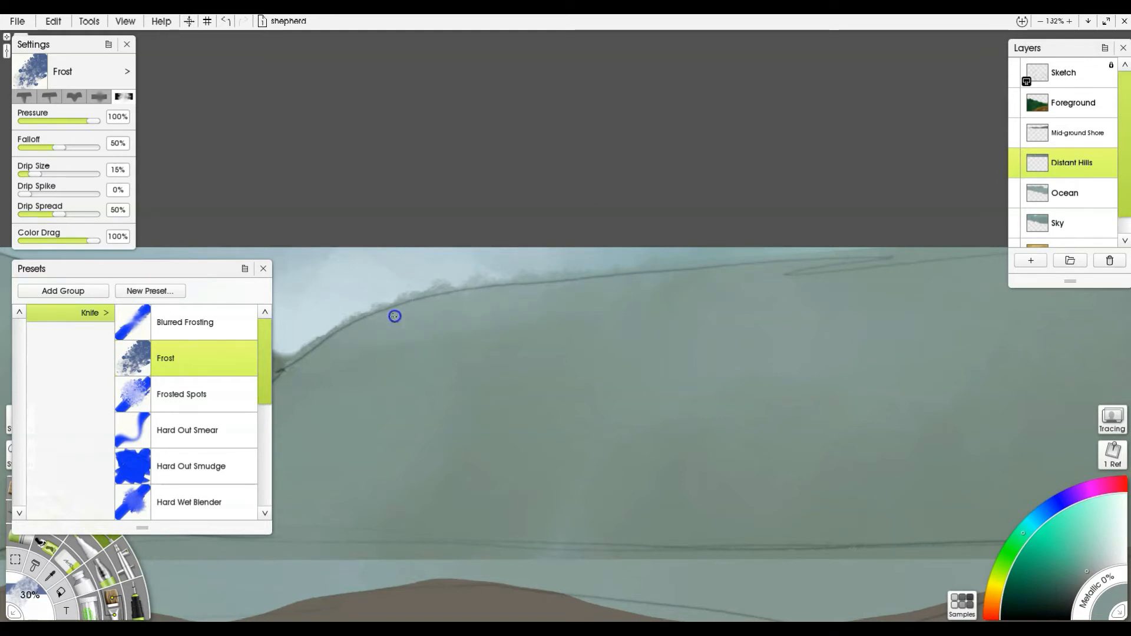
mouse_move(435, 304)
left_mouse_down()
mouse_move(499, 296)
mouse_move(482, 317)
mouse_move(758, 301)
left_mouse_up()
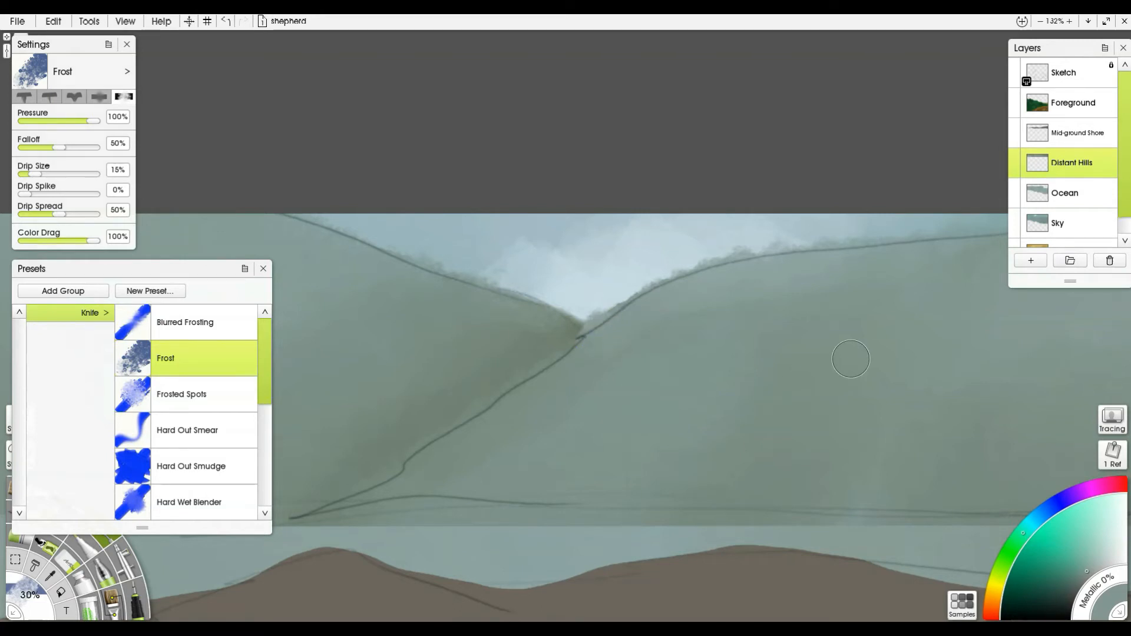
Step: Hide the Sketch layer and smudge the distant hillsides with the Frost knife at 80% size
scroll(858, 267, "down", 5)
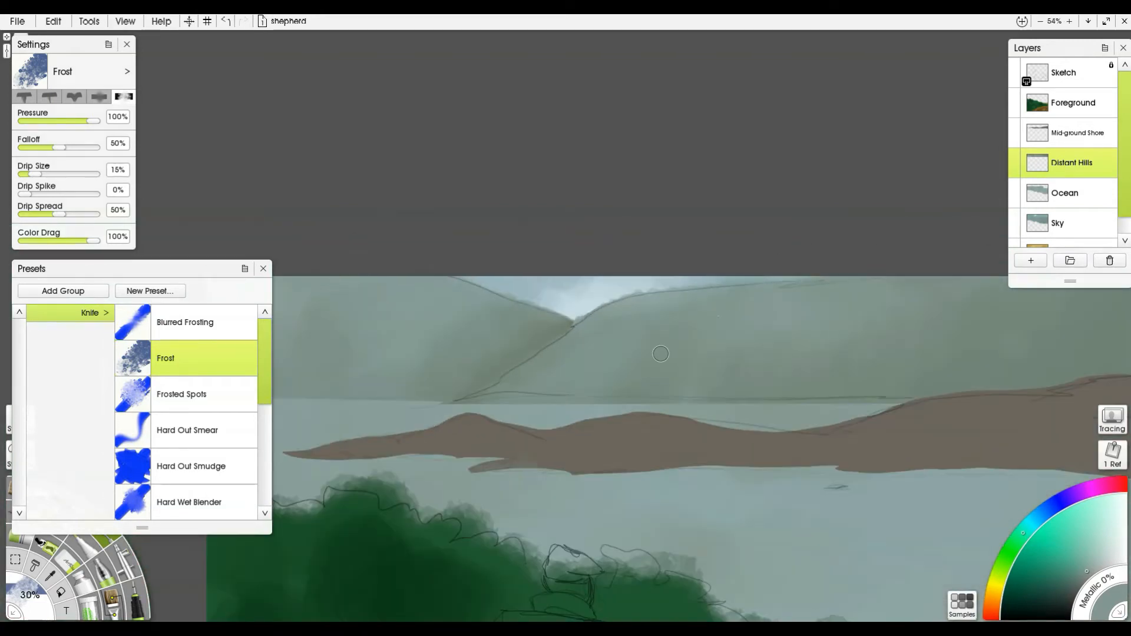
mouse_move(660, 342)
left_mouse_down()
mouse_move(576, 137)
mouse_move(603, 124)
mouse_move(596, 114)
left_mouse_up()
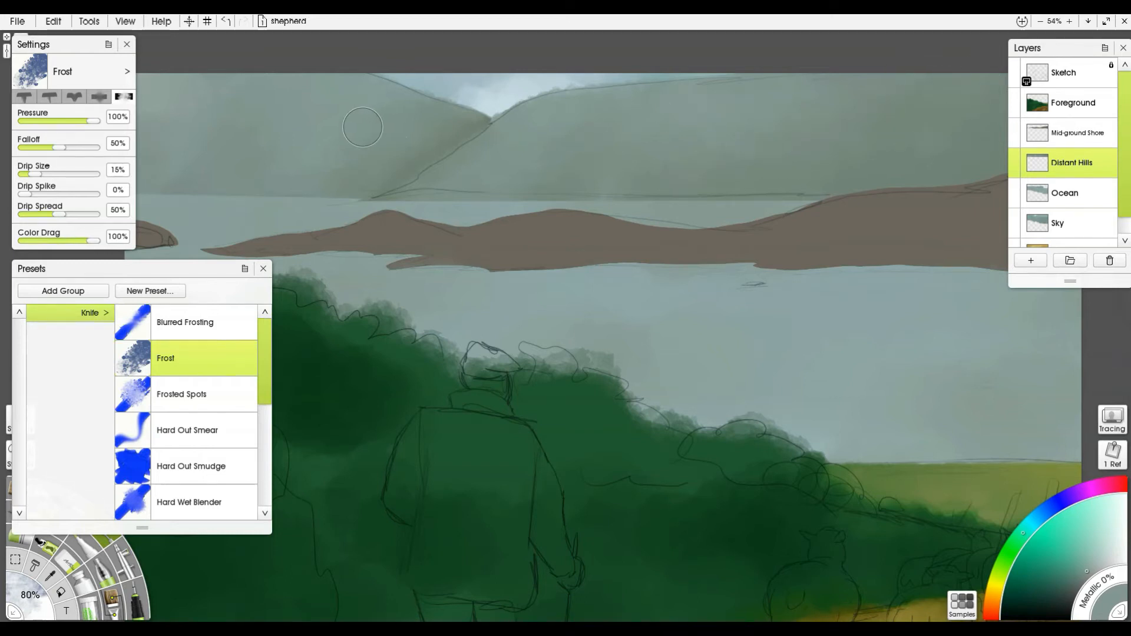
left_click(1014, 66)
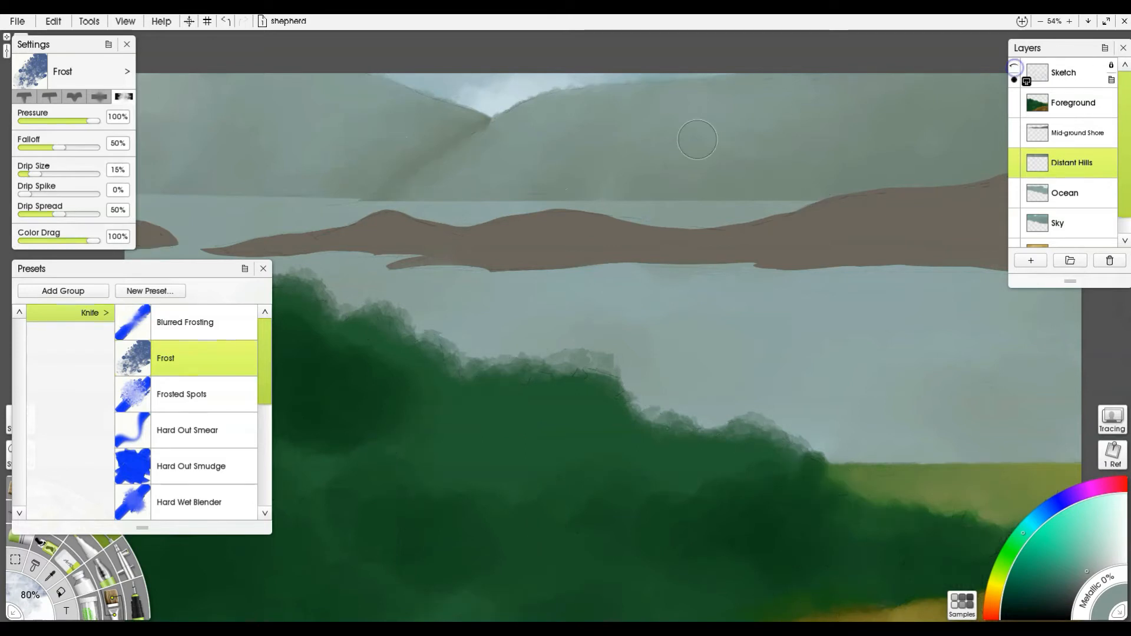
left_click_drag(643, 184, 643, 155)
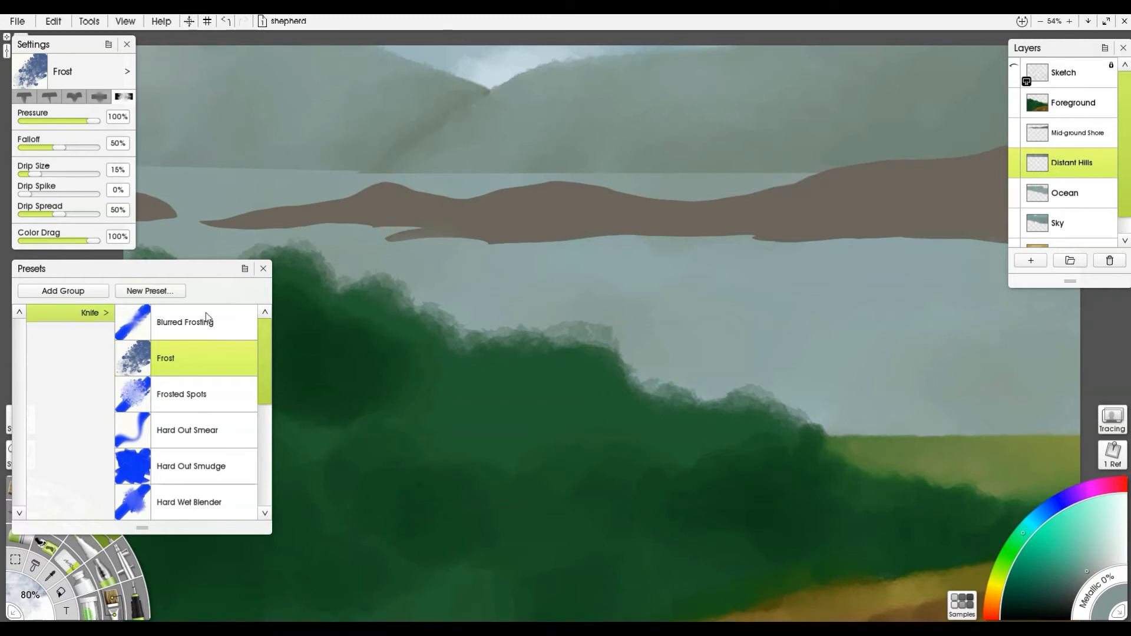
Step: Try to soften the waterline at the base of the distant hills with the Heavy Blurred Frosting knife at 15% size
left_click(194, 324)
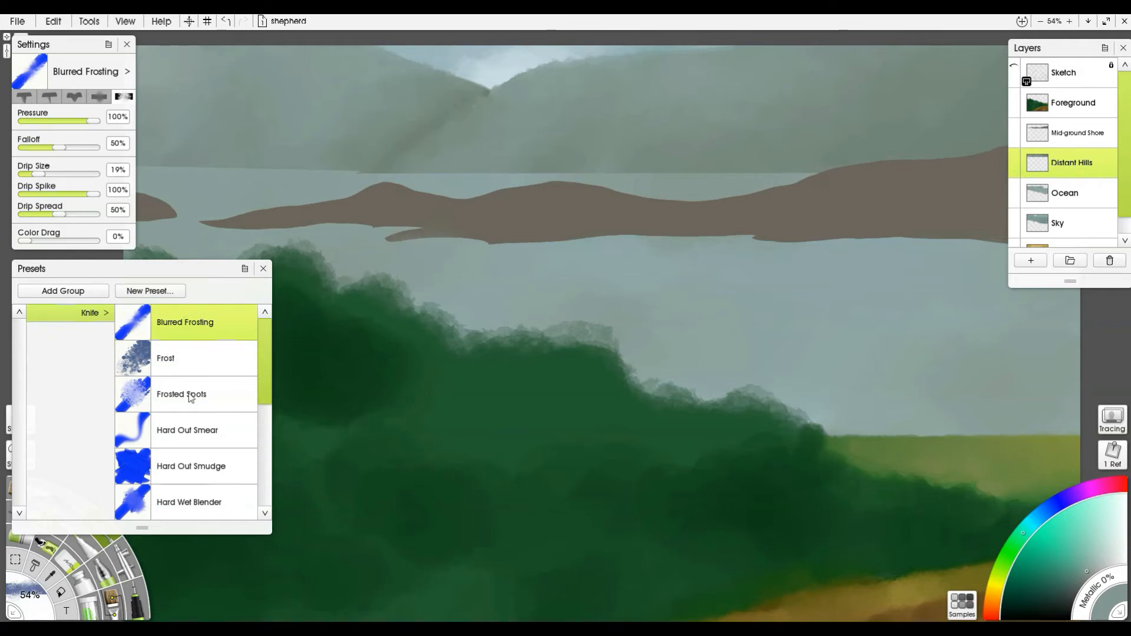
scroll(200, 382, "down", 4)
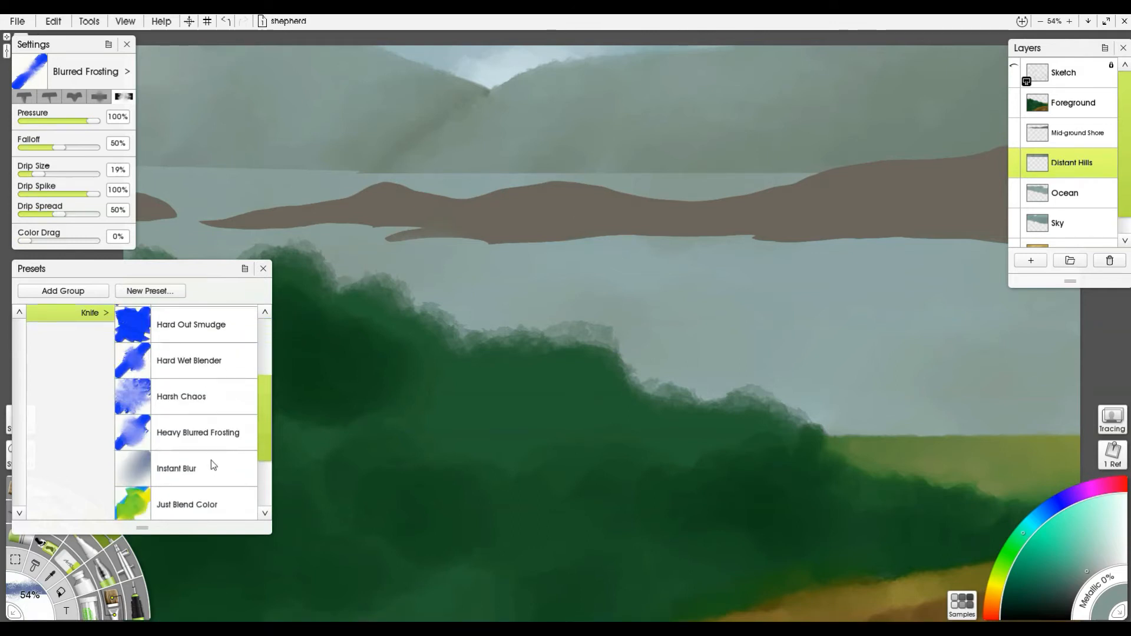
left_click(213, 439)
left_click_drag(793, 211, 681, 219)
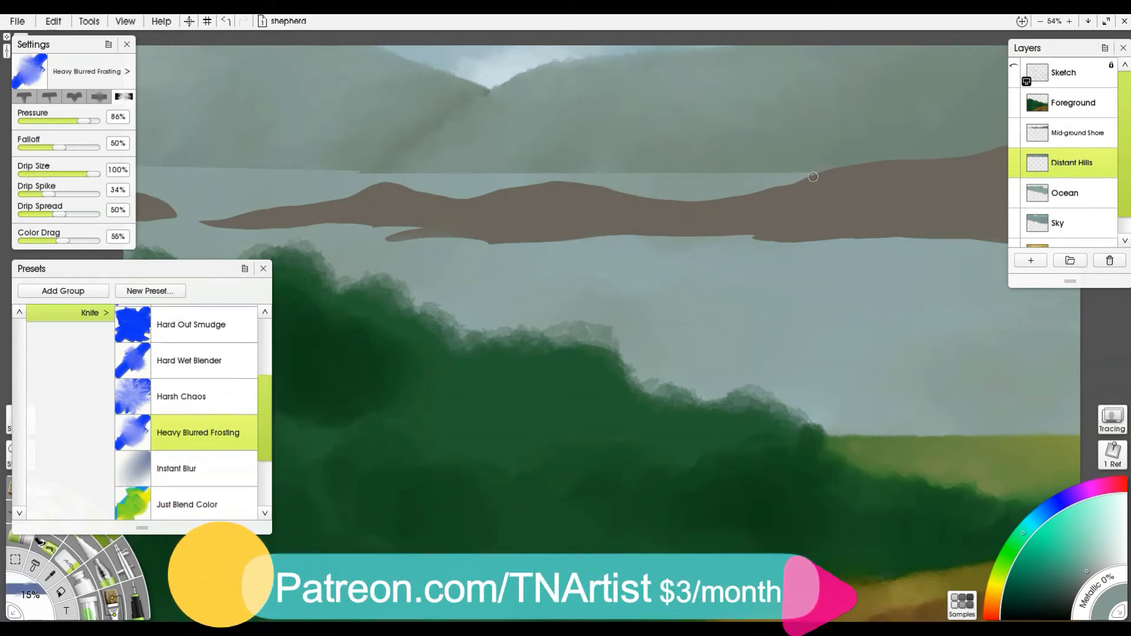
mouse_move(819, 172)
left_mouse_down()
mouse_move(284, 174)
mouse_move(67, 168)
left_mouse_up()
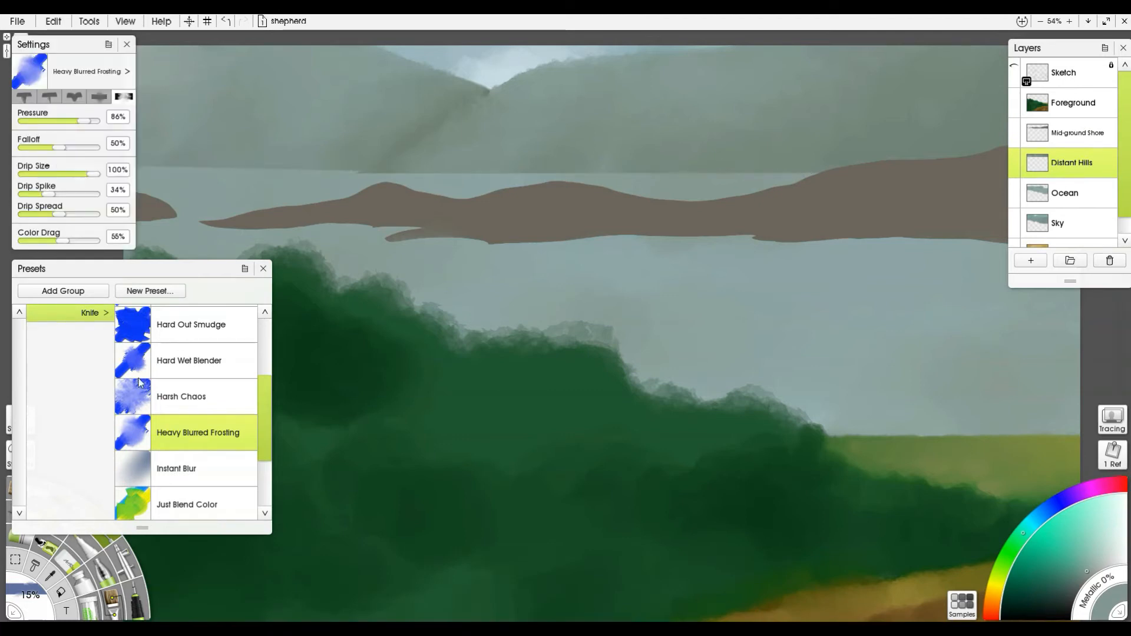
Step: Blur the base of the distant hills along the waterline with straight Instant Blur strokes at 50% size, and close the presets
left_click(182, 470)
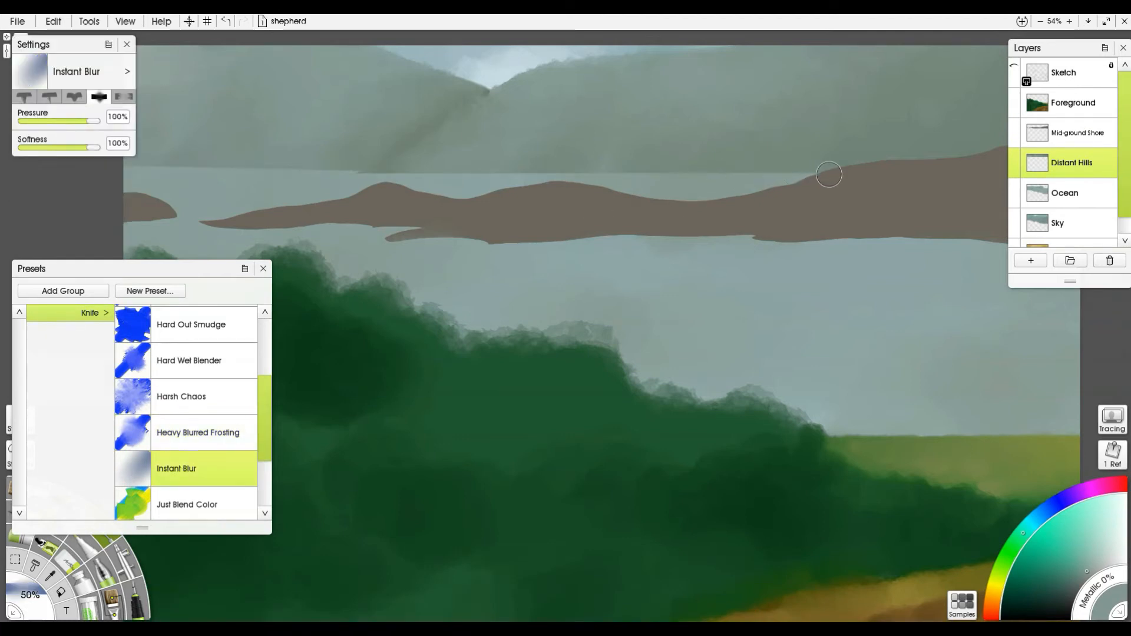
left_click_drag(825, 173, 288, 175)
left_click(112, 168, "shift")
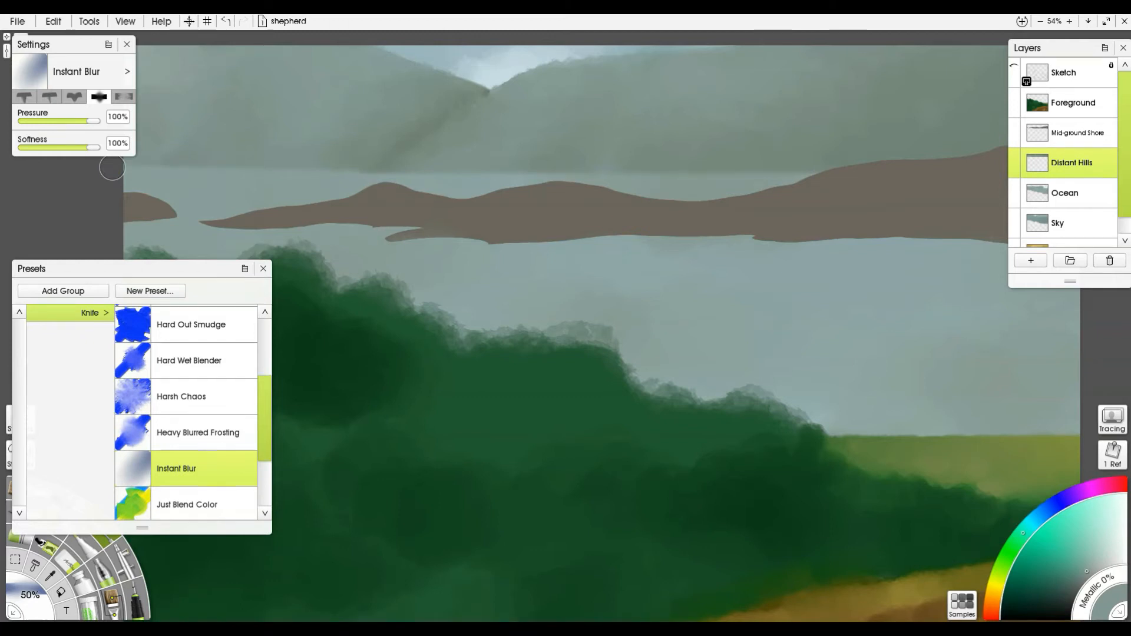
key("ctrl")
left_click_drag(817, 174, 106, 174)
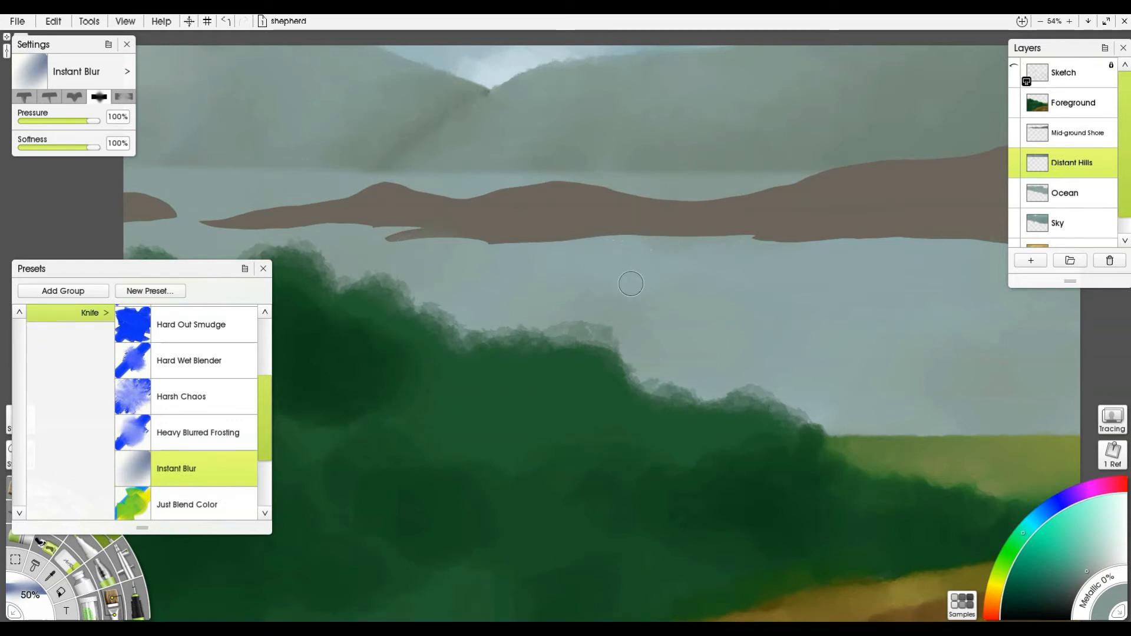
left_click(253, 268)
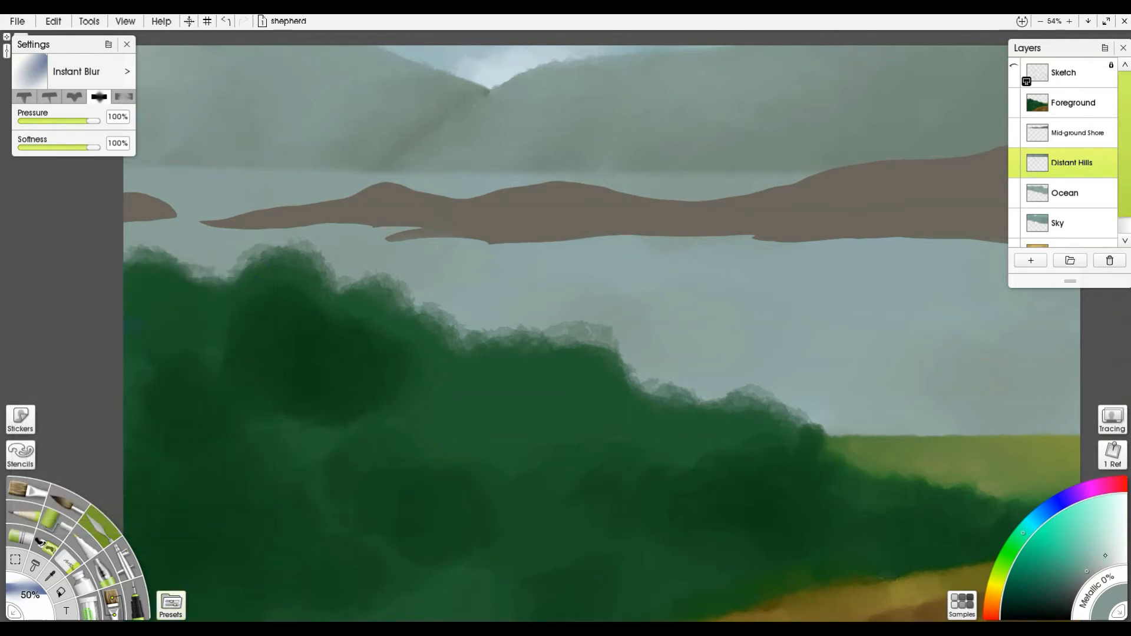
Step: Draw a broken near-white foam line along the waterline of the distant hills with the Soft Tip pencil preset at 50% size
left_click(1108, 556)
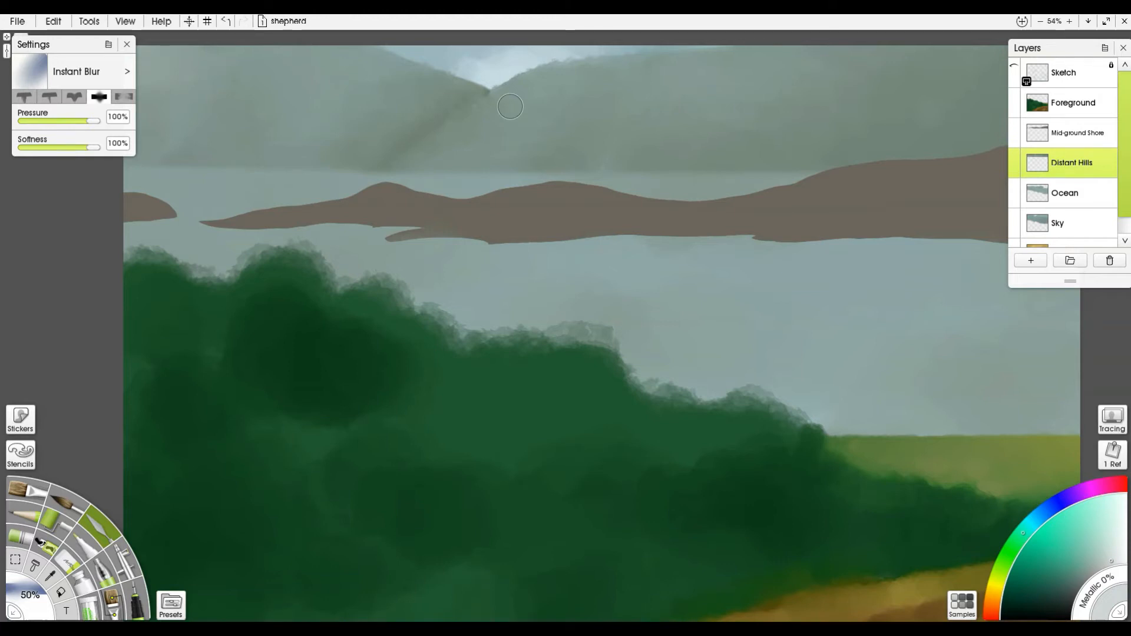
scroll(396, 193, "up", 5)
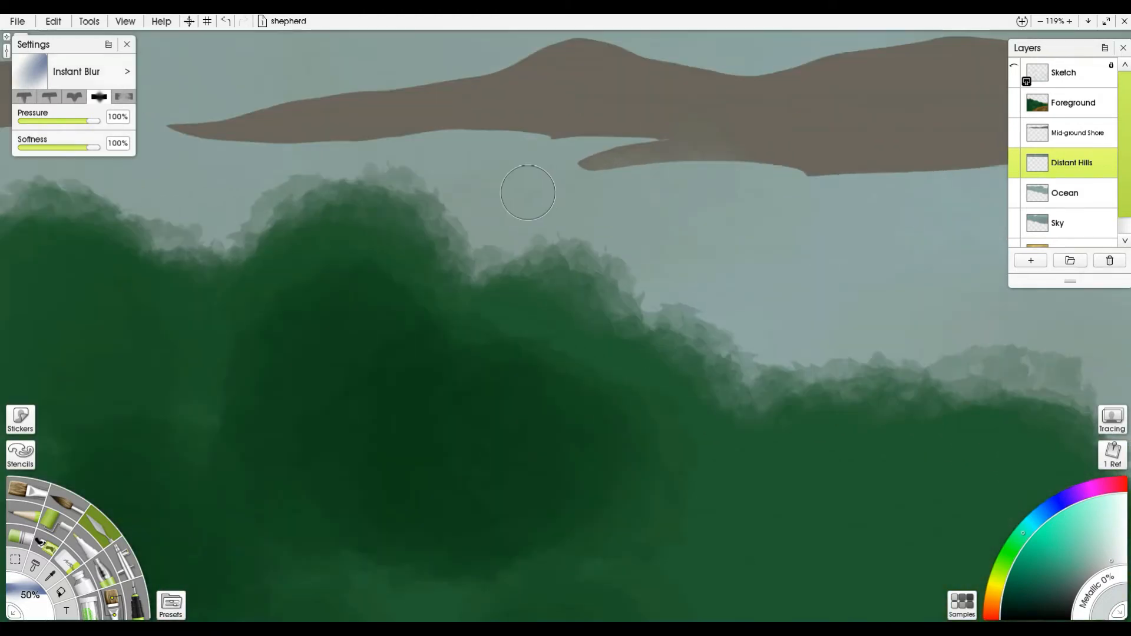
left_click_drag(503, 192, 659, 280)
scroll(520, 213, "up", 1)
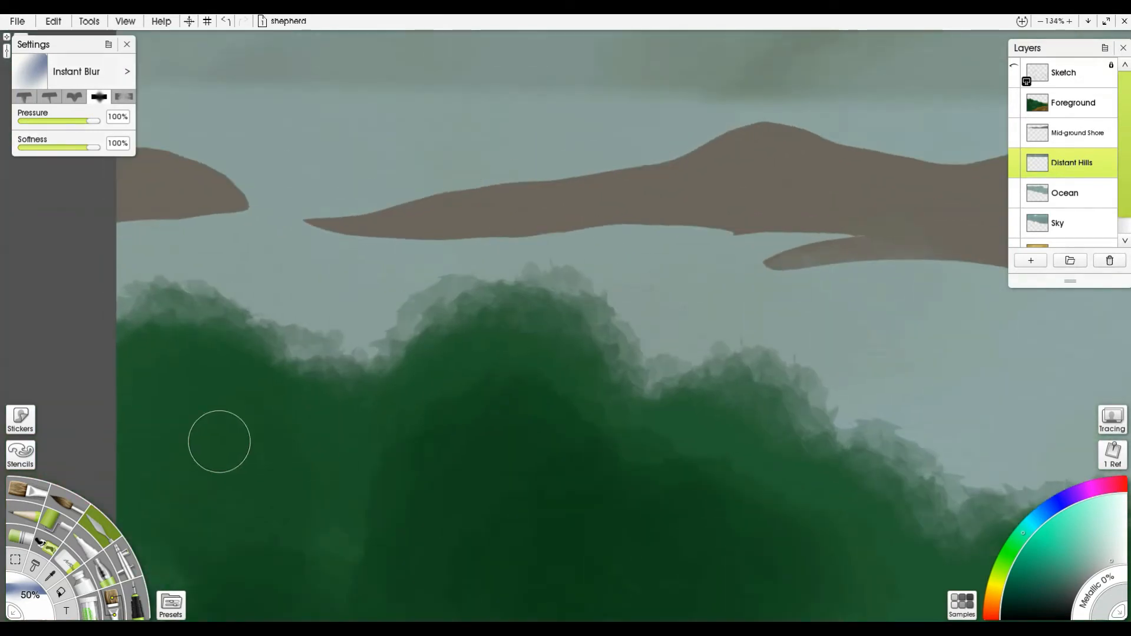
left_click(30, 512)
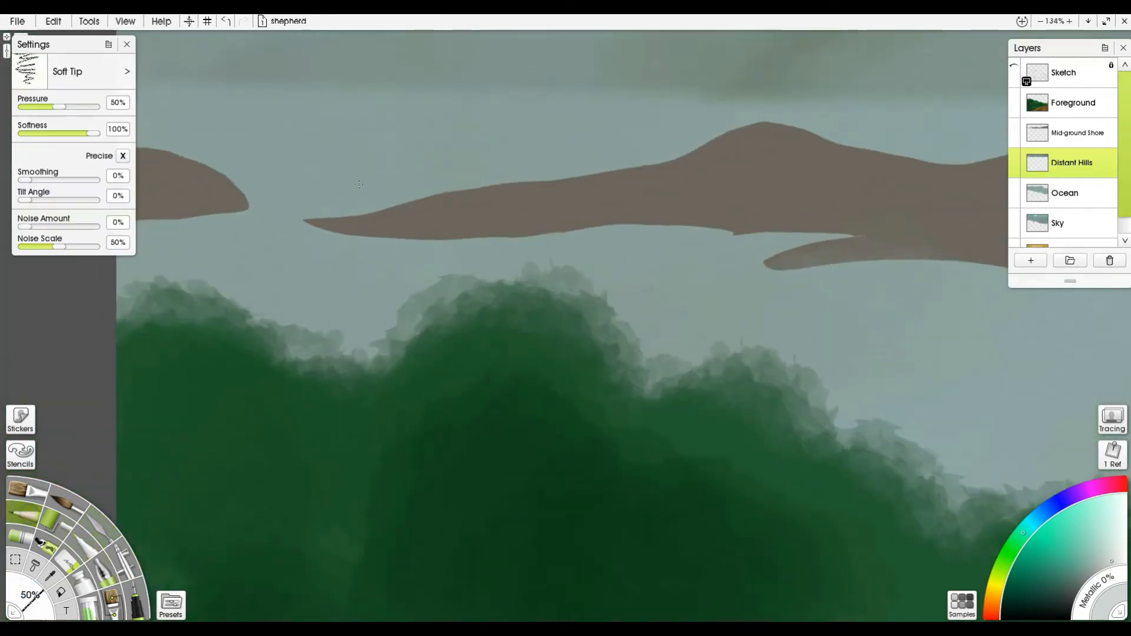
scroll(451, 245, "up", 3)
scroll(452, 245, "left", 4)
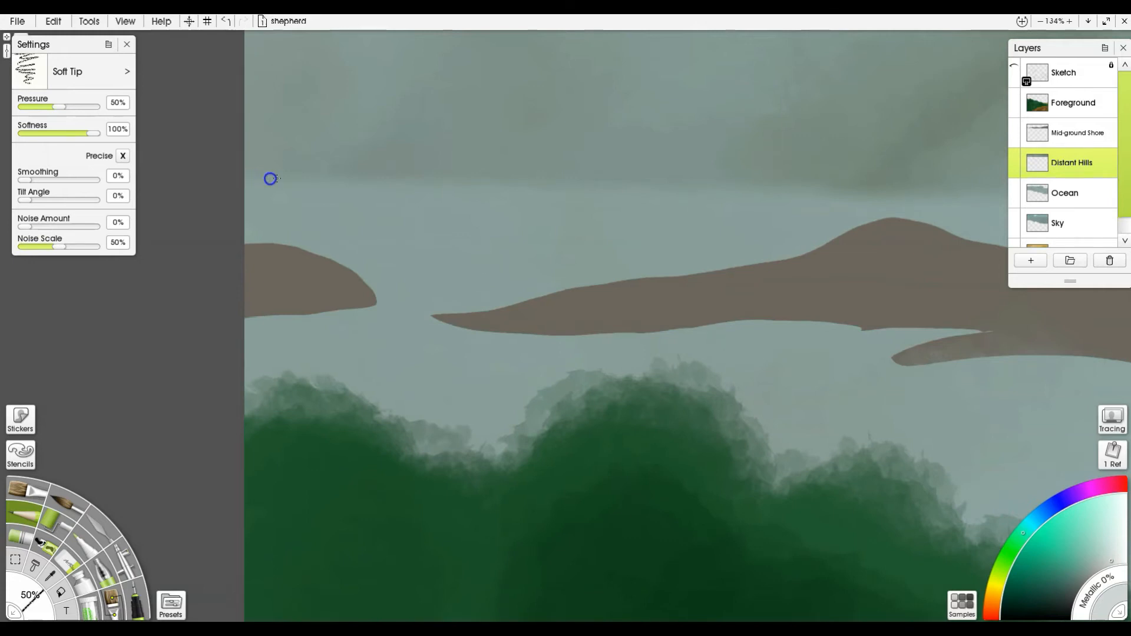
left_click_drag(272, 179, 566, 188)
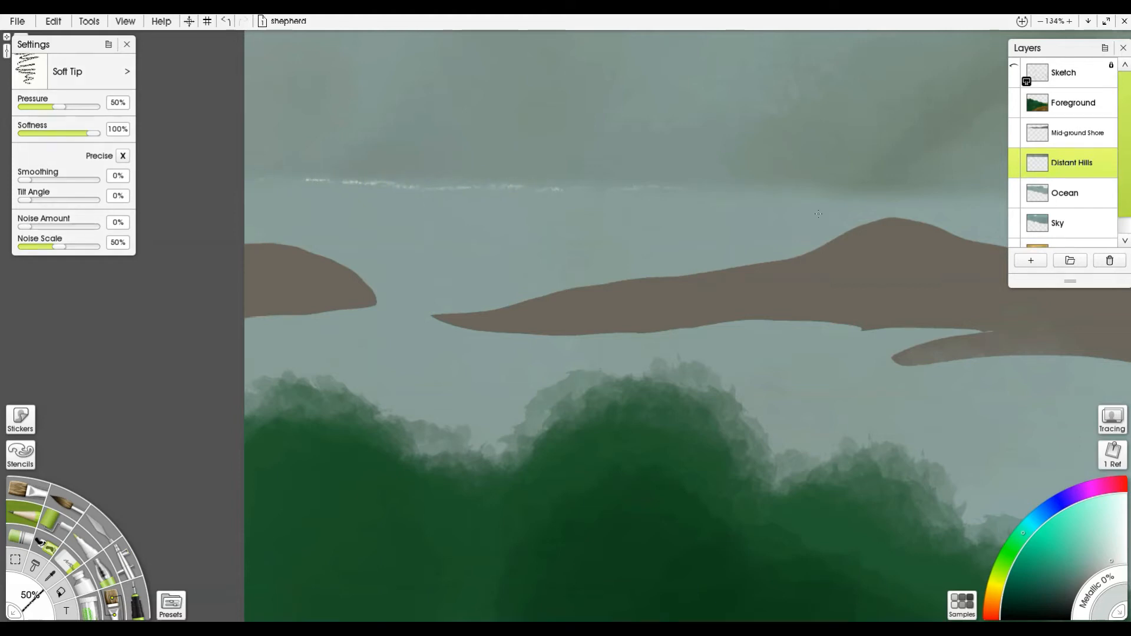
left_click_drag(684, 245, 550, 317)
left_click_drag(626, 259, 832, 265)
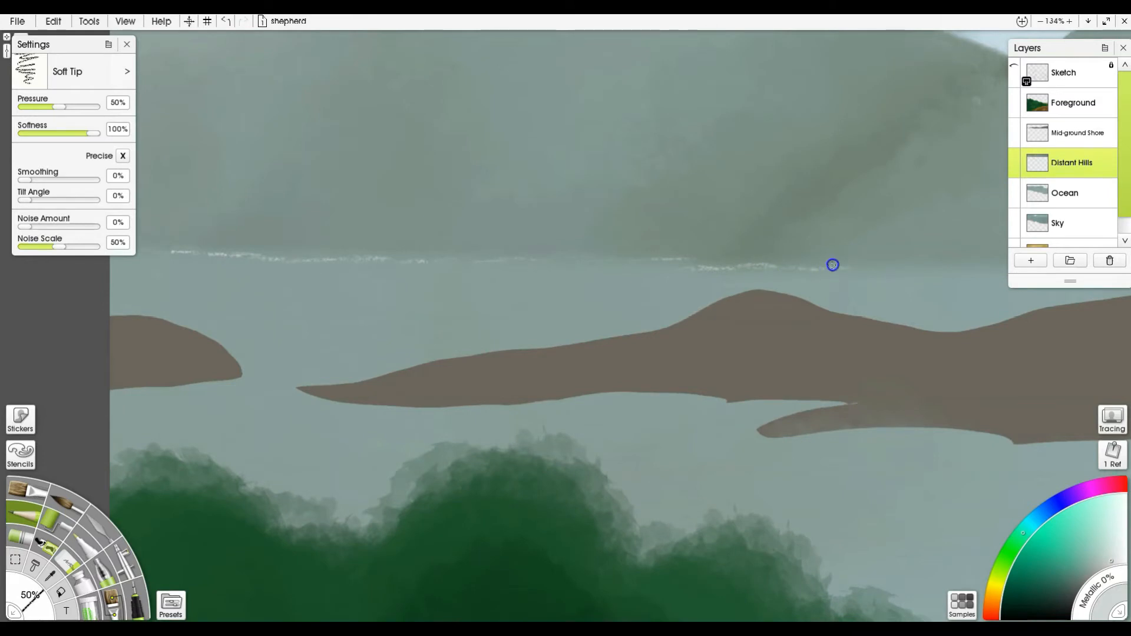
left_click_drag(906, 263, 566, 248)
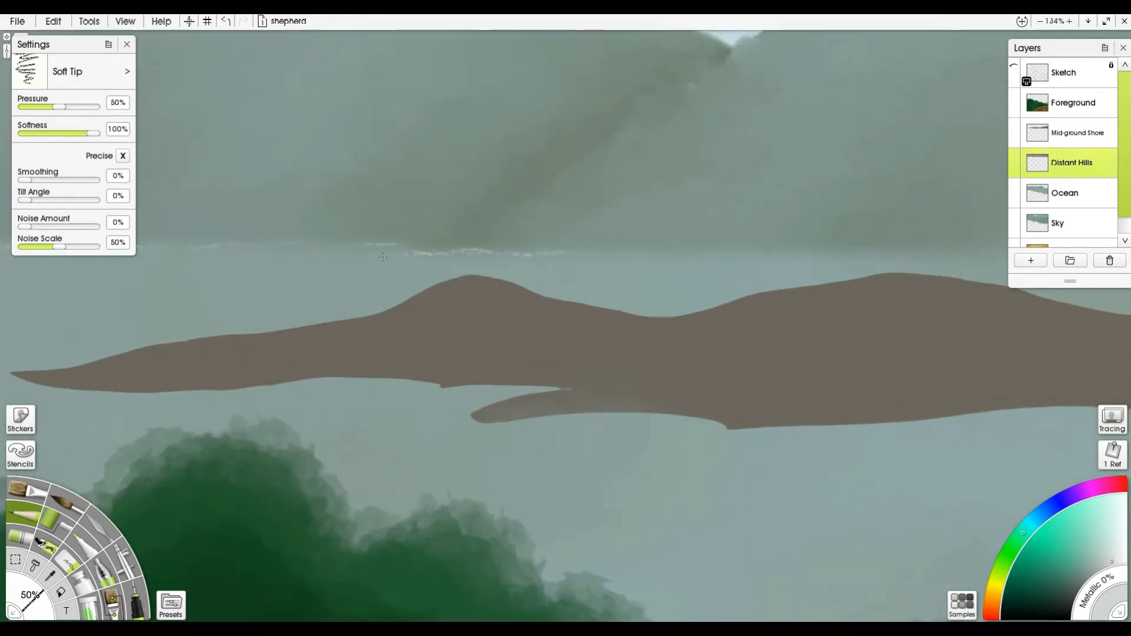
mouse_move(574, 251)
left_mouse_down()
mouse_move(948, 238)
mouse_move(606, 263)
left_mouse_up()
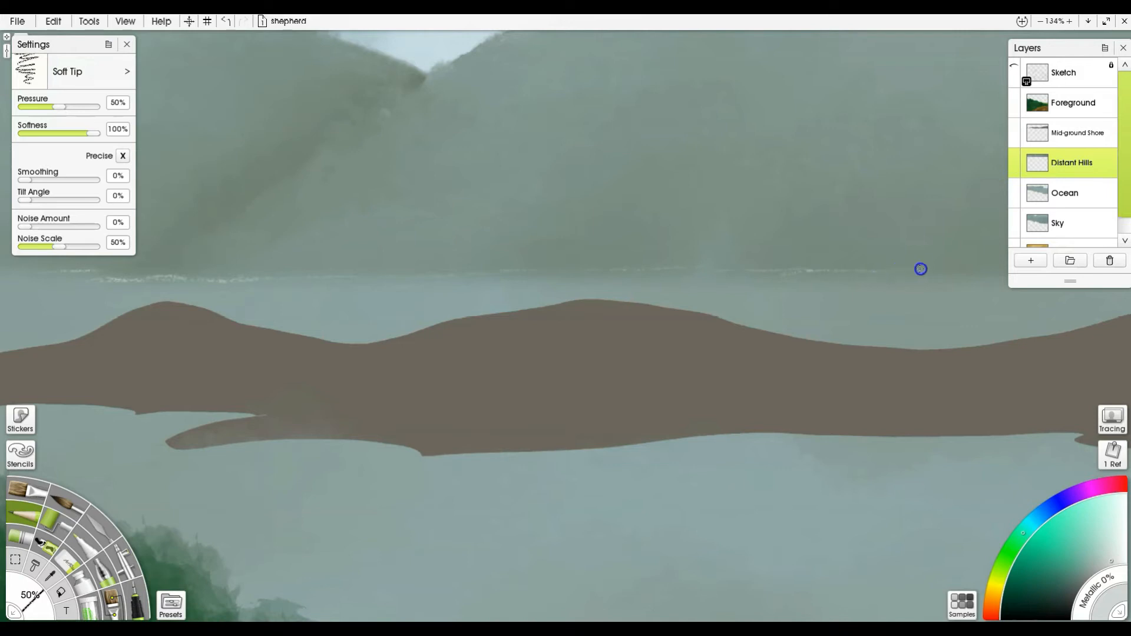
Step: Add faint pale horizontal ripples to the water between the distant hills and the mid-ground shore
left_click_drag(960, 265, 664, 267)
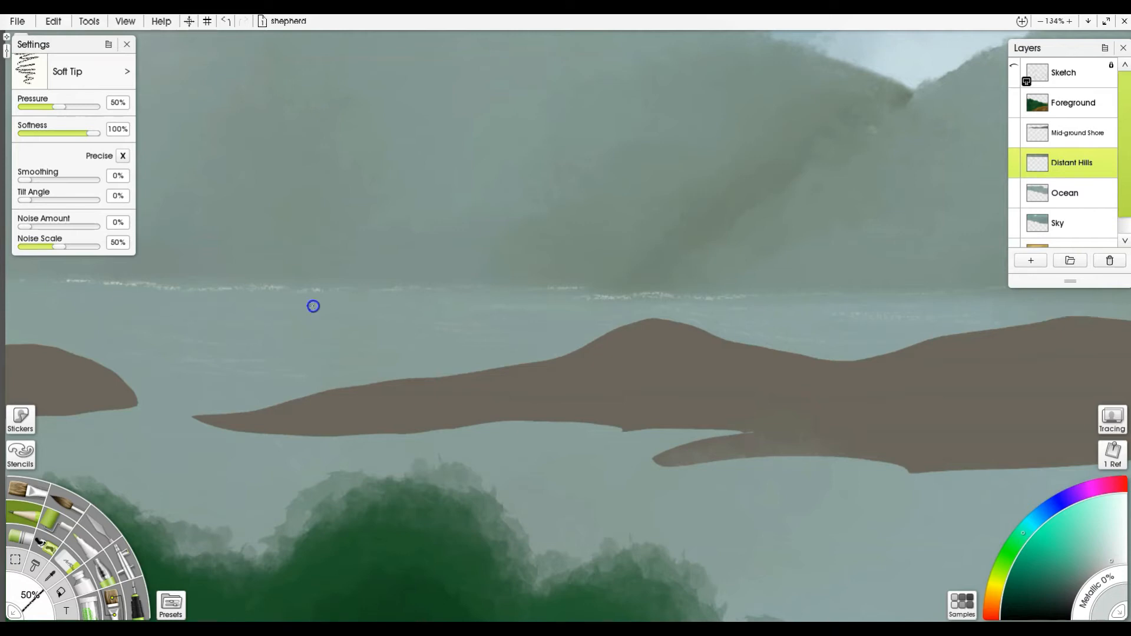
left_click_drag(323, 293, 507, 285)
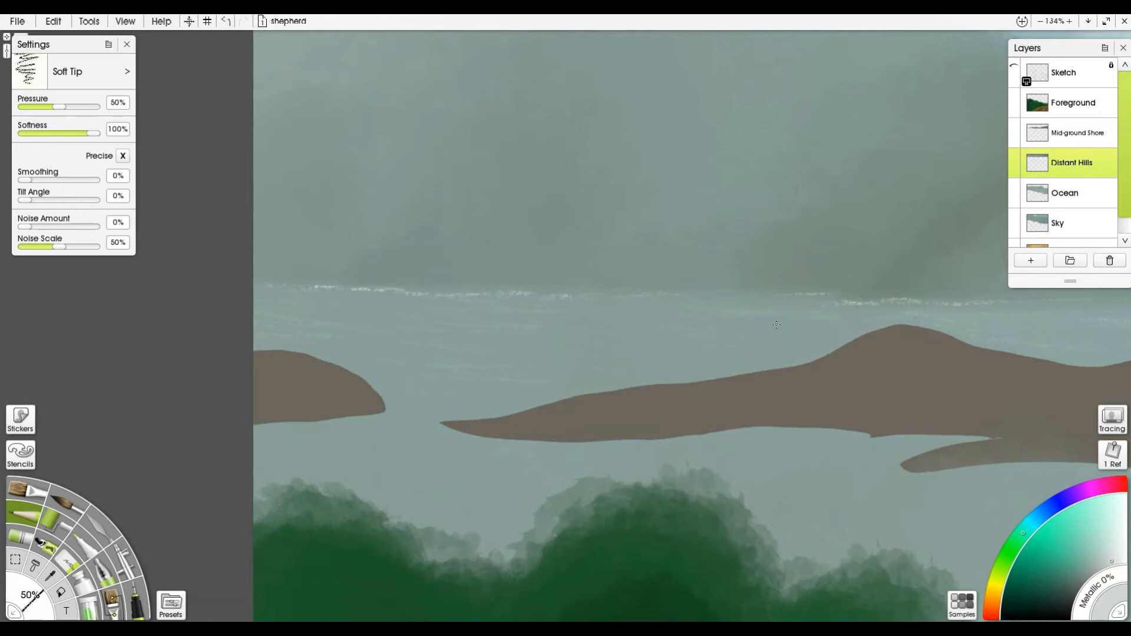
left_click_drag(823, 334, 479, 411)
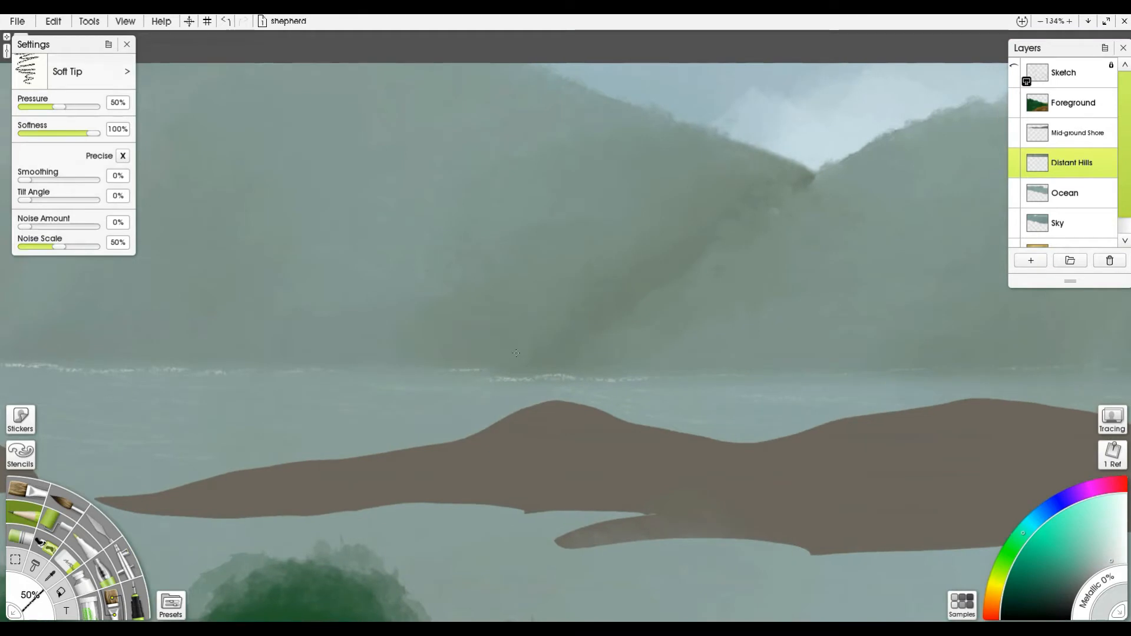
scroll(516, 353, "down", 5)
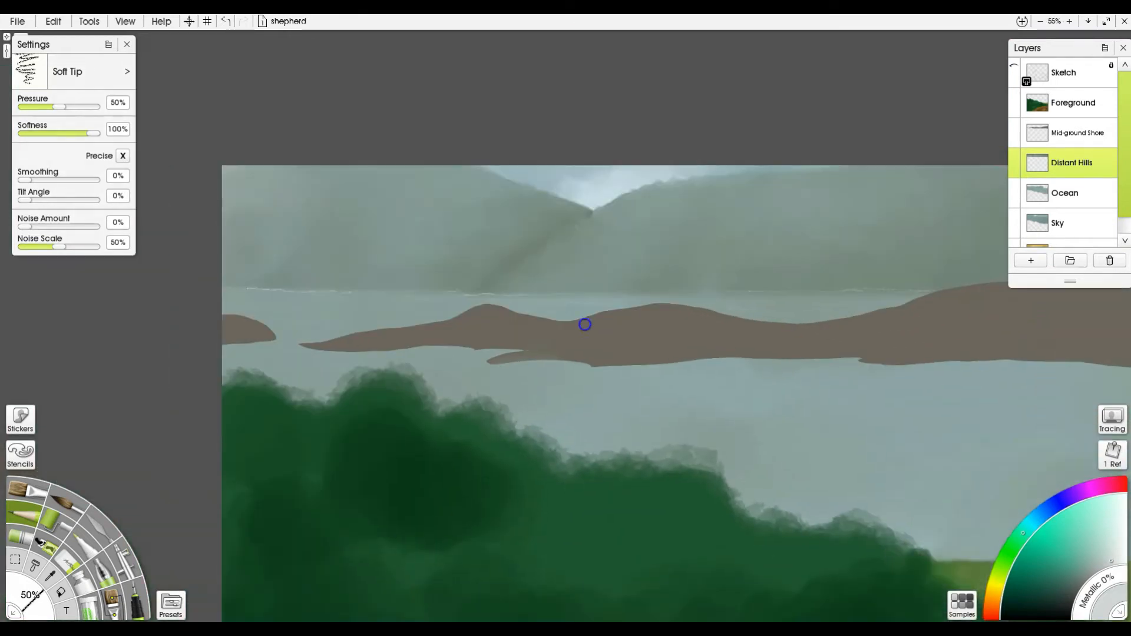
left_click_drag(585, 325, 463, 194)
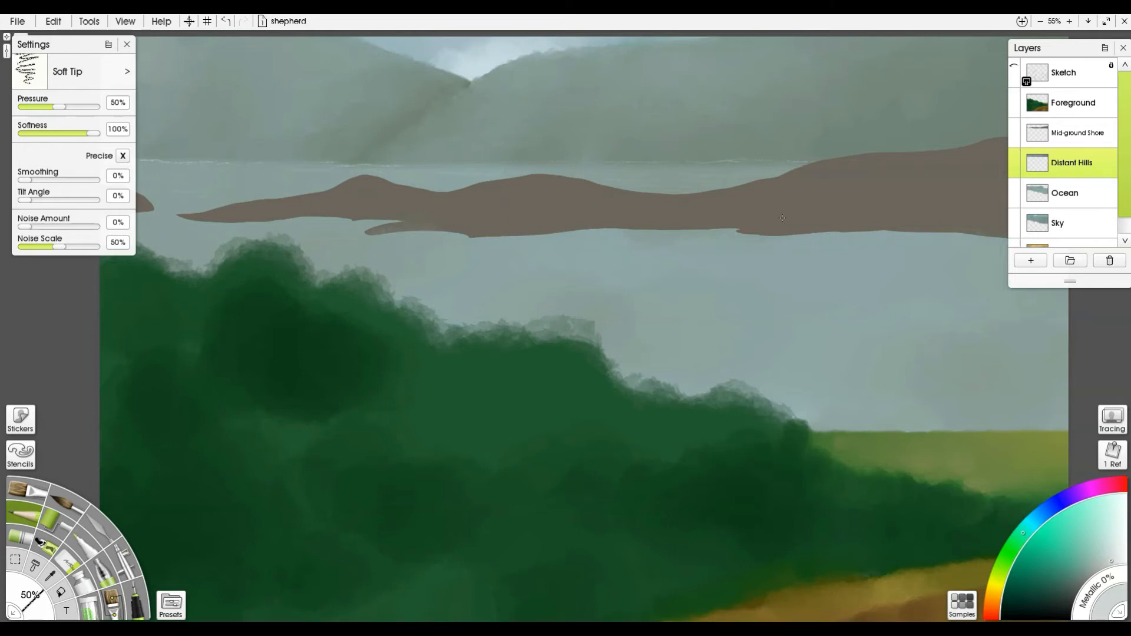
Step: Load the Mid-ground Shore layer's outline as a selection and mottle the shore with sampled brown using the Watercolor Brush - Inky Cloud preset
left_click(1072, 134)
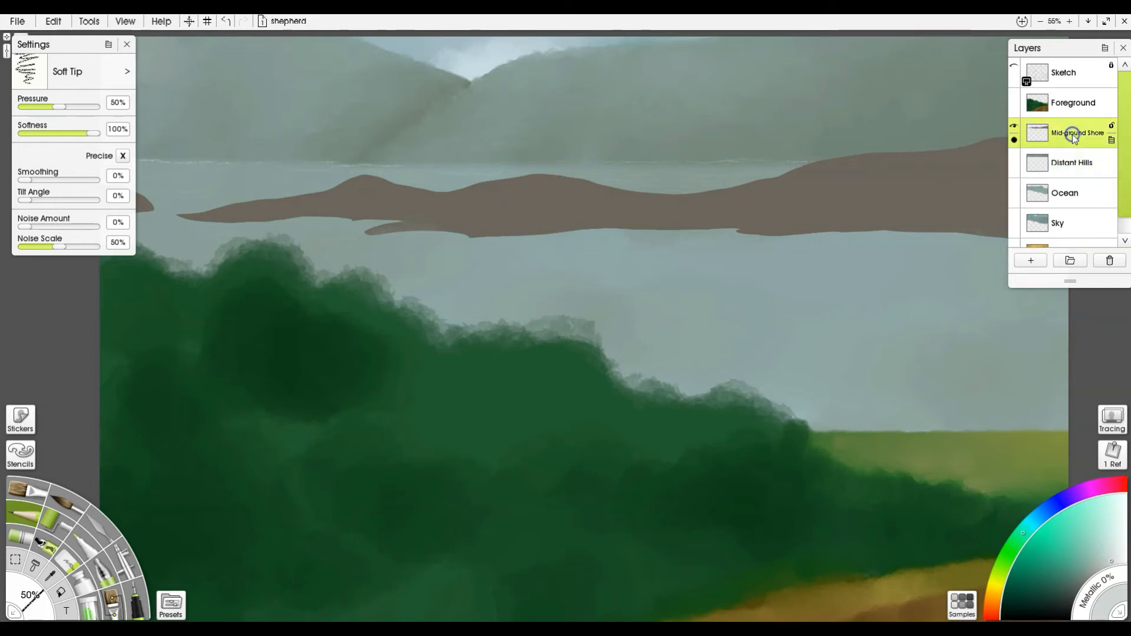
left_click(1037, 135, "ctrl")
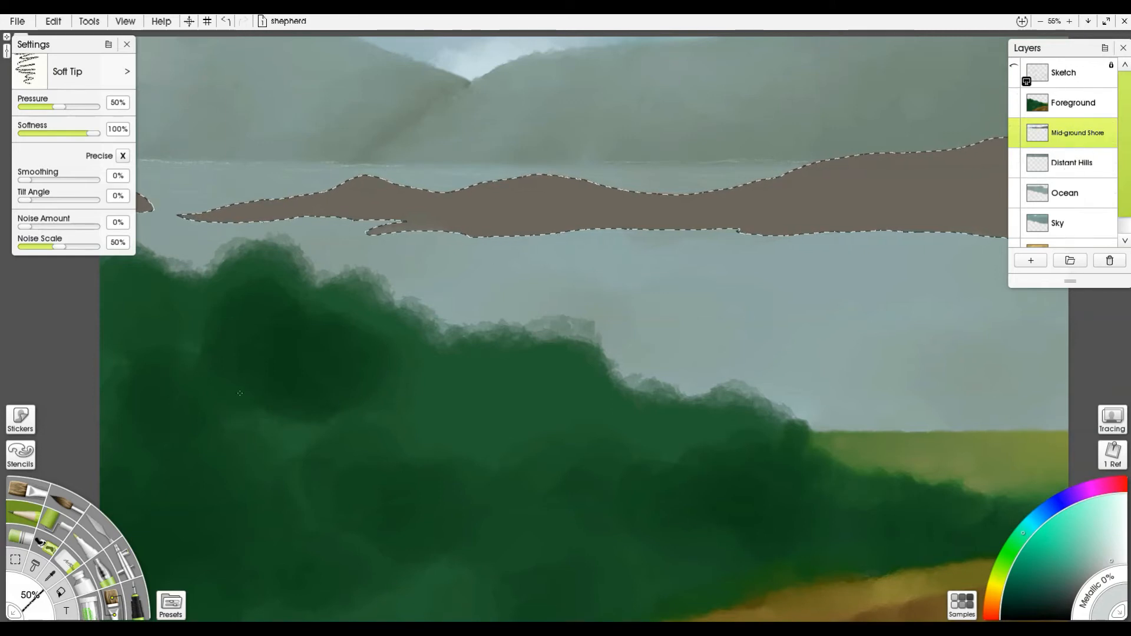
left_click(112, 613)
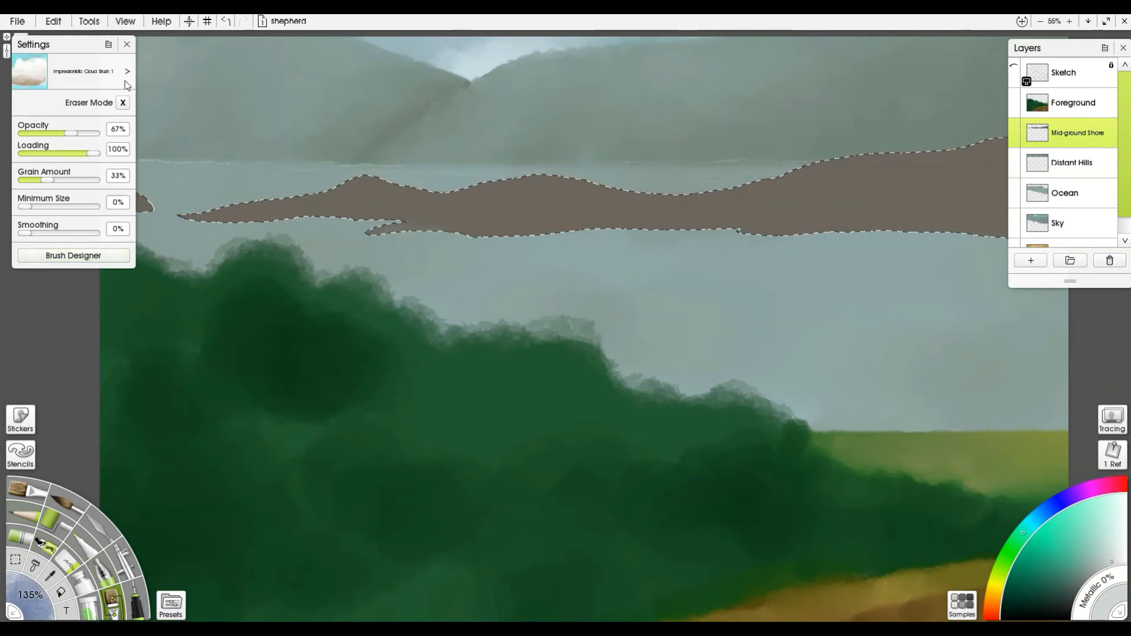
left_click(170, 604)
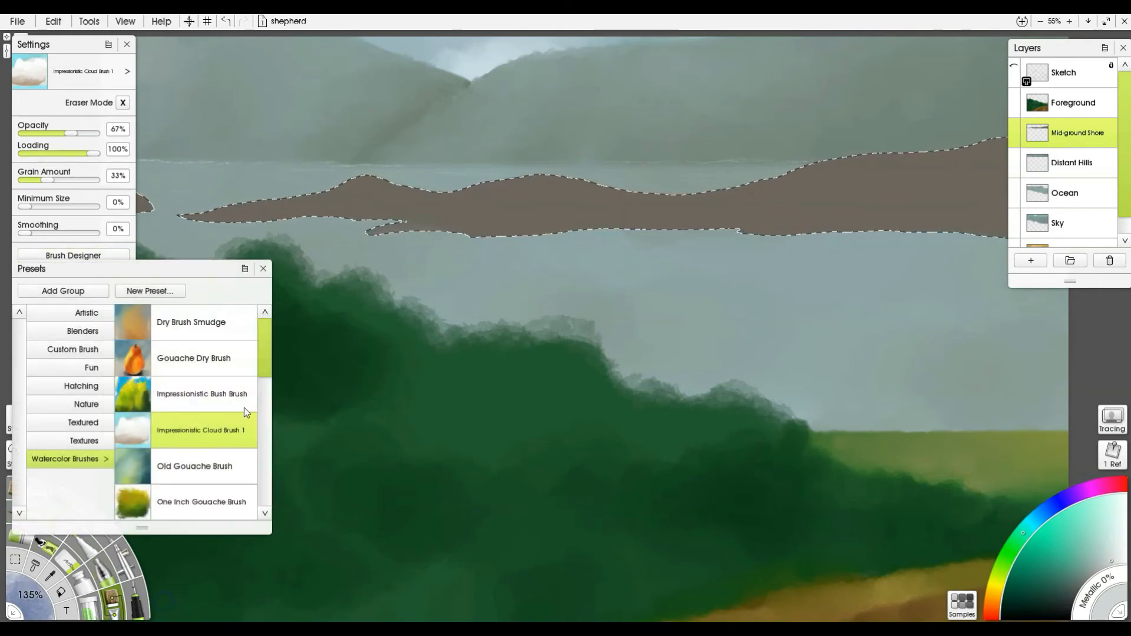
scroll(168, 416, "down", 5)
left_click(168, 375)
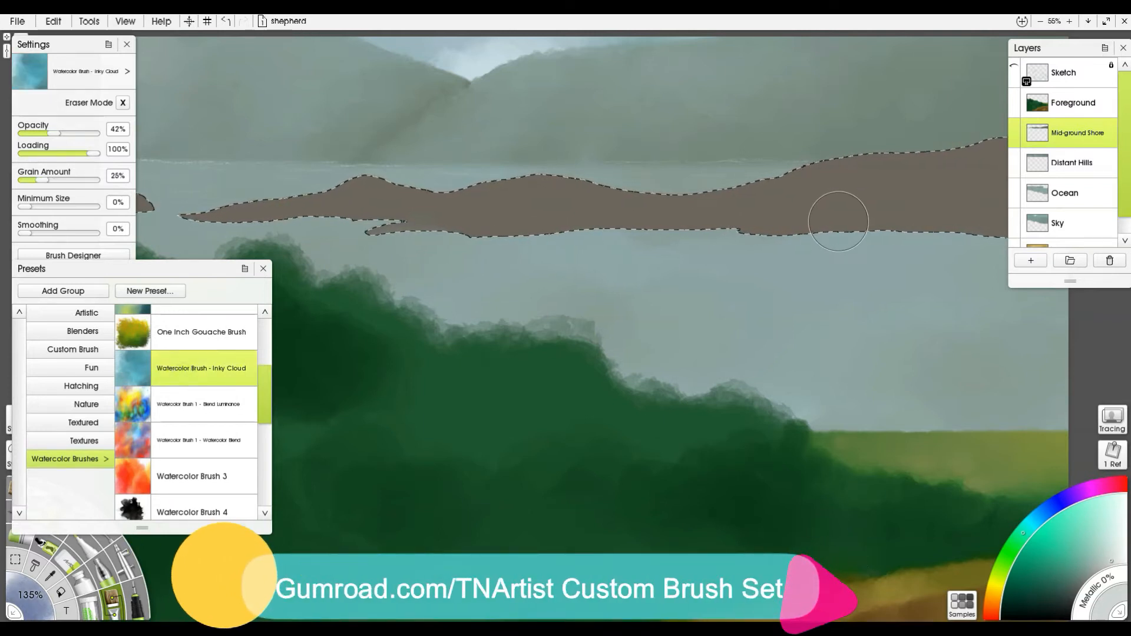
left_click(837, 217, "alt")
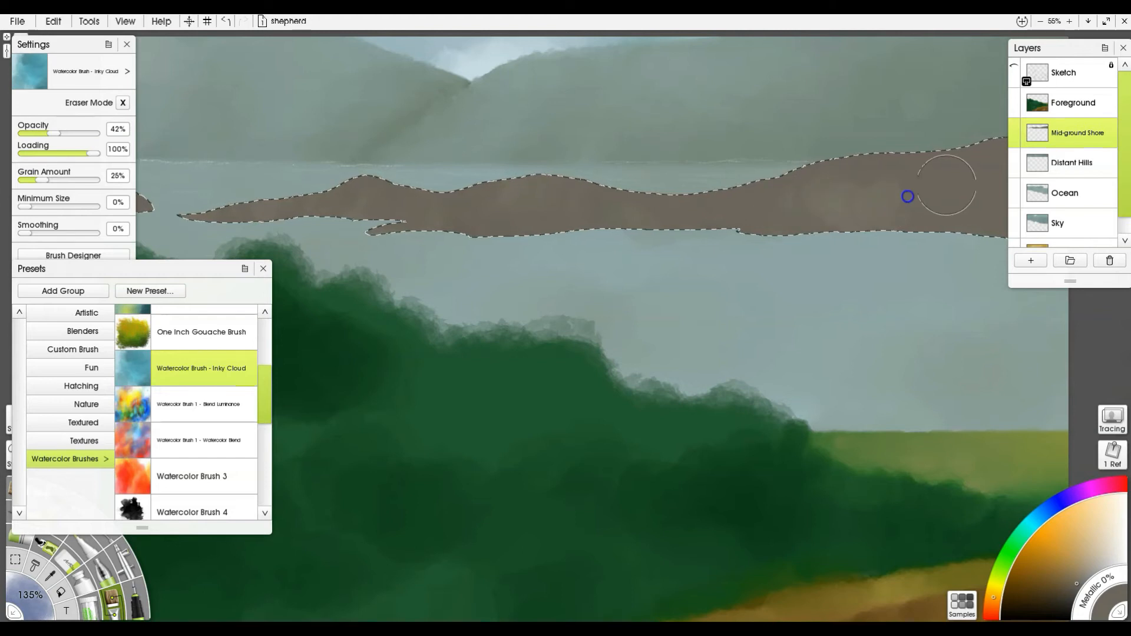
scroll(894, 221, "right", 3)
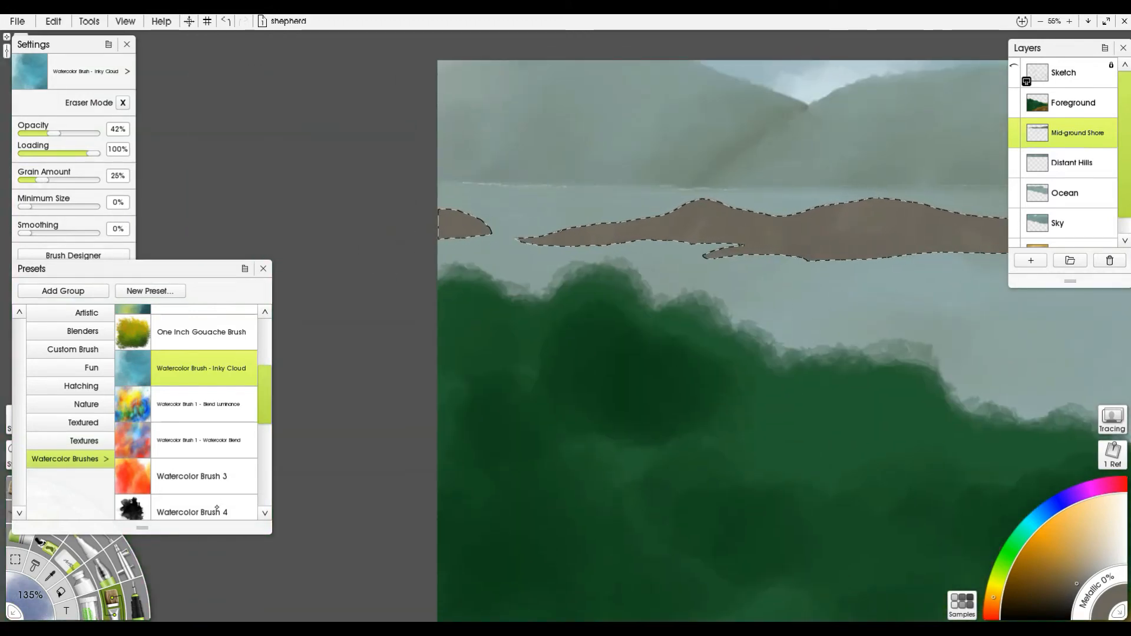
Step: Shade the mid-ground shore's slopes and lower edge in a darker brown with the Watercolor Brush 5b - Darken preset
scroll(262, 409, "down", 5)
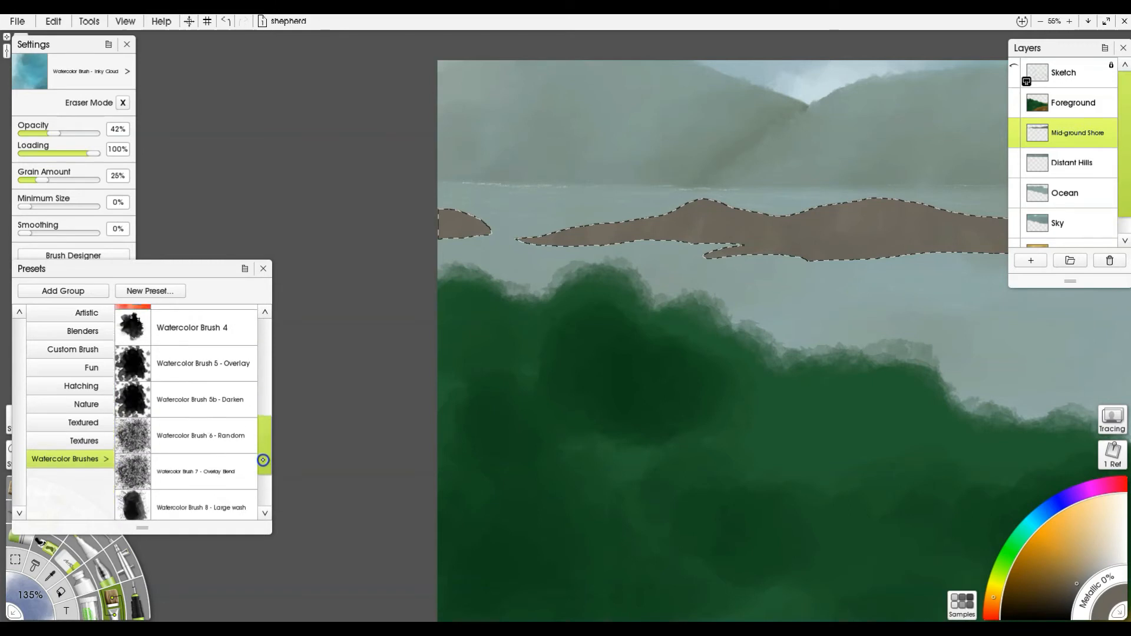
left_click(225, 376)
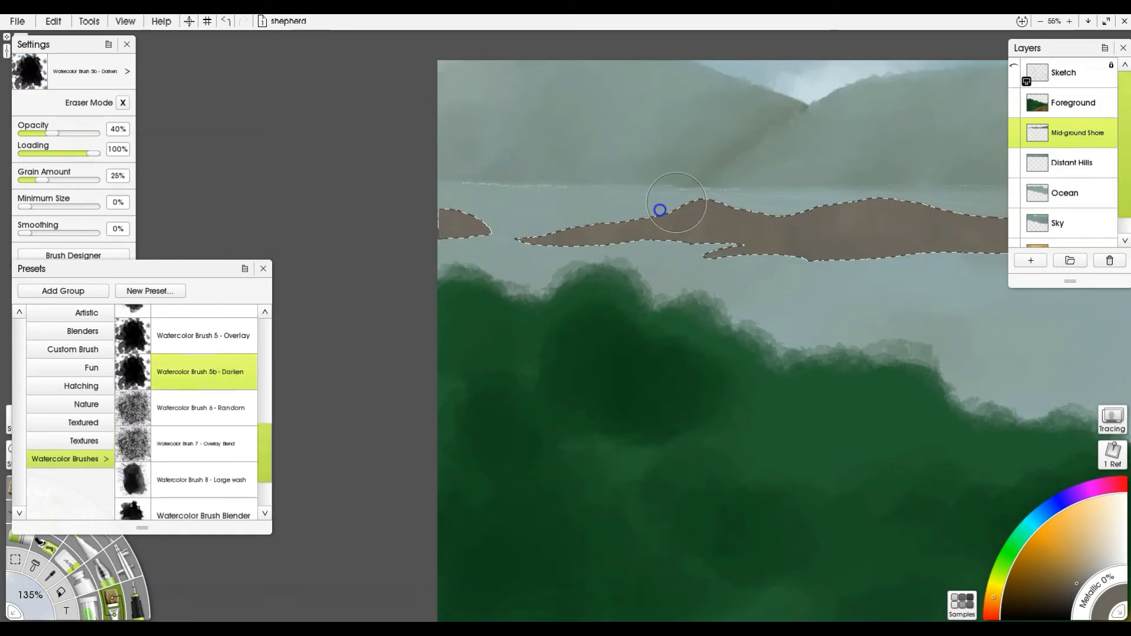
left_click(1066, 596)
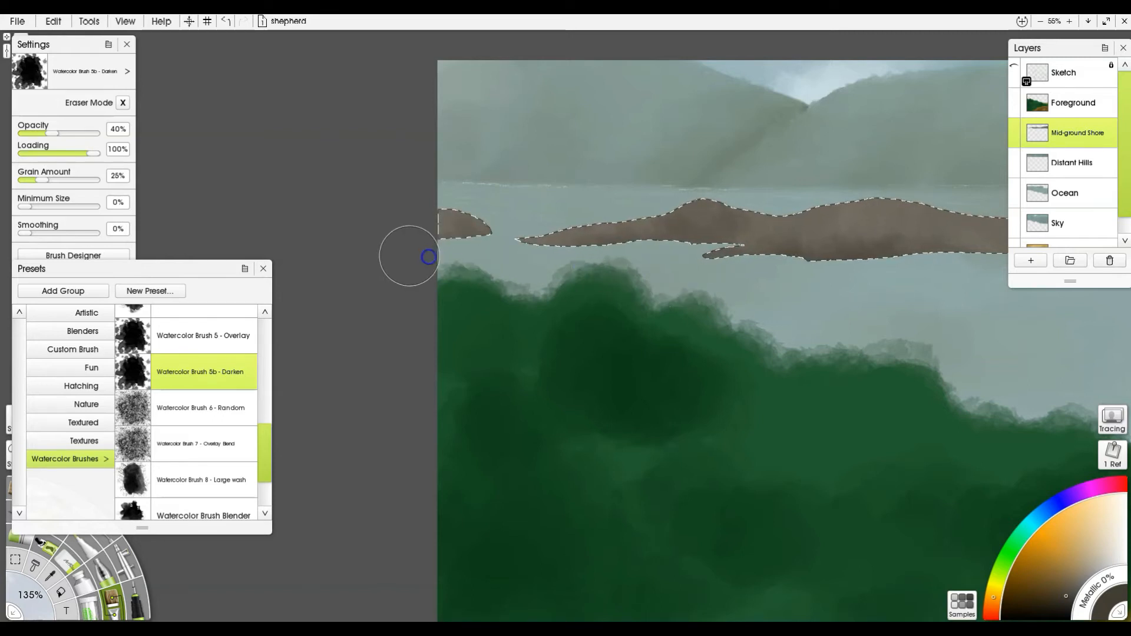
left_click_drag(866, 324, 524, 321)
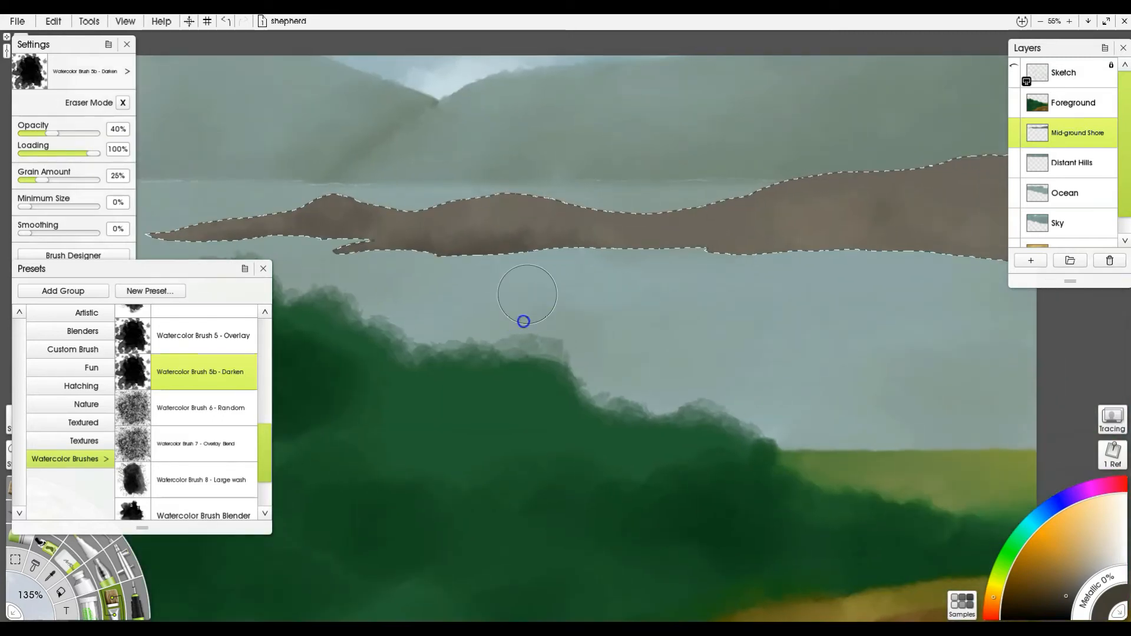
left_click_drag(553, 235, 609, 240)
left_click_drag(536, 218, 576, 223)
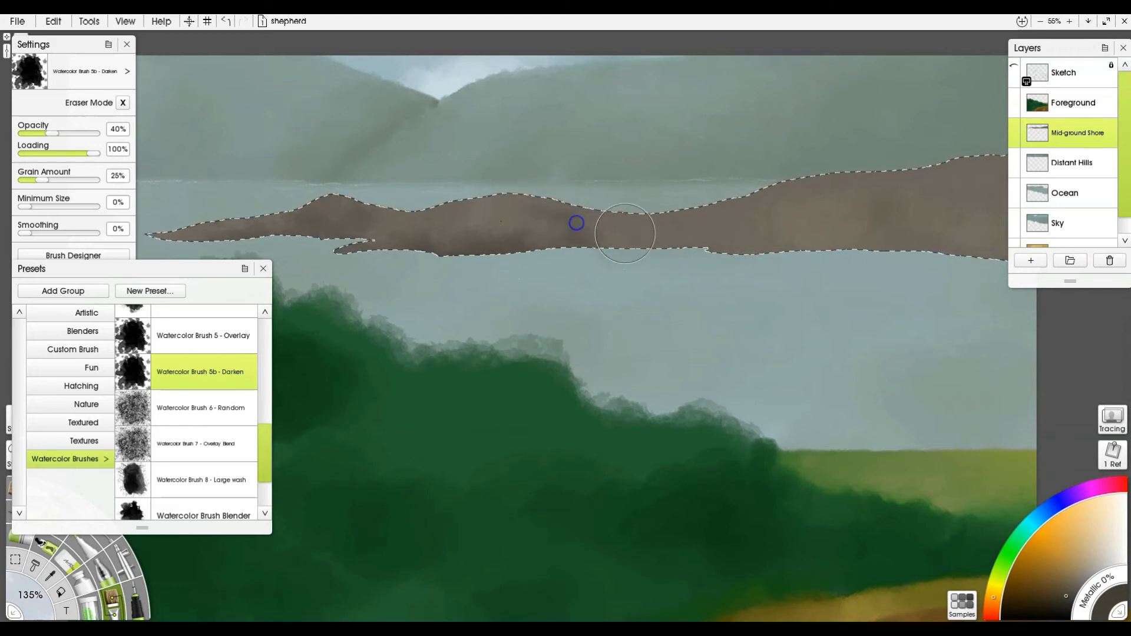
left_click_drag(823, 234, 965, 261)
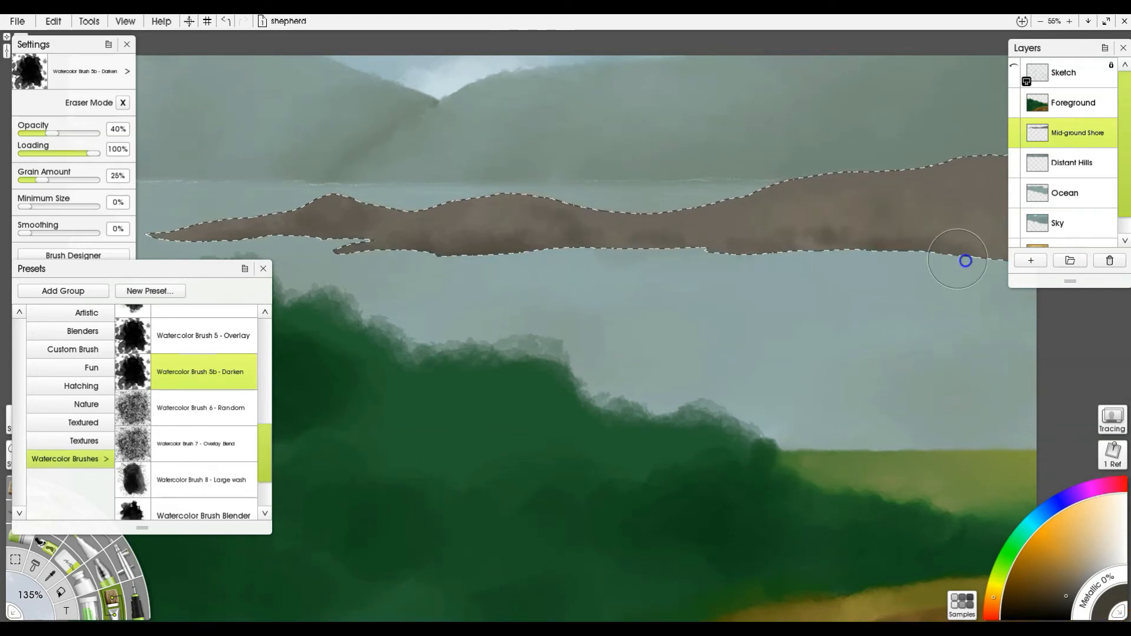
mouse_move(649, 282)
left_mouse_down()
mouse_move(886, 258)
mouse_move(435, 300)
left_mouse_up()
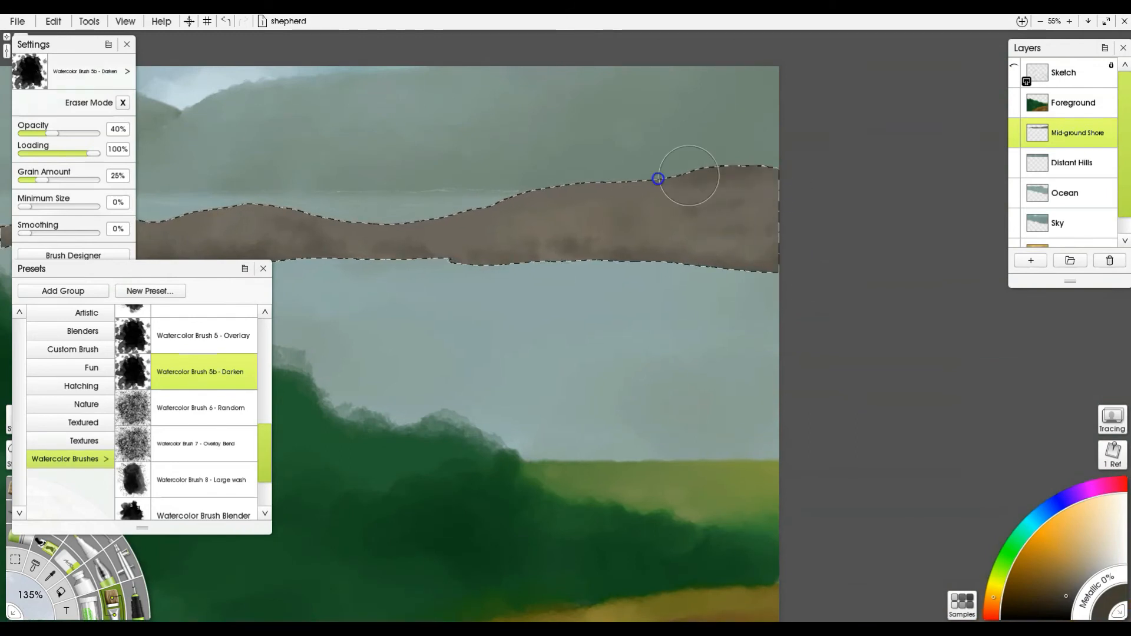
left_click_drag(421, 224, 391, 225)
left_click_drag(531, 342, 881, 316)
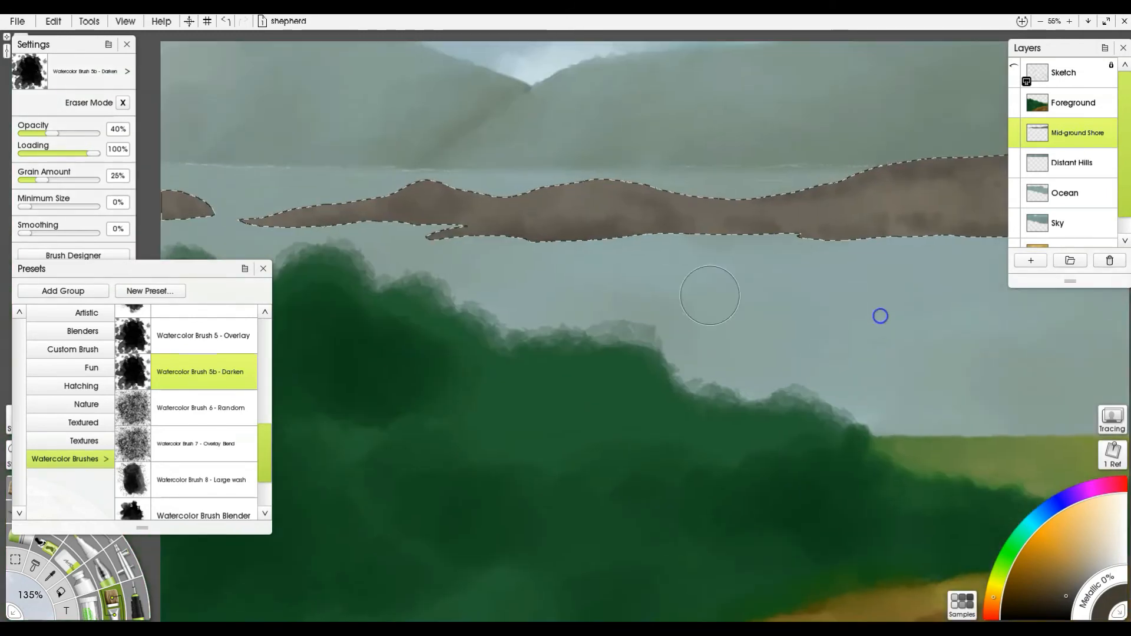
Step: Tint the mid-ground shore's upper slopes with olive green sampled from the meadow, and clear the selection
left_click(1028, 468, "alt")
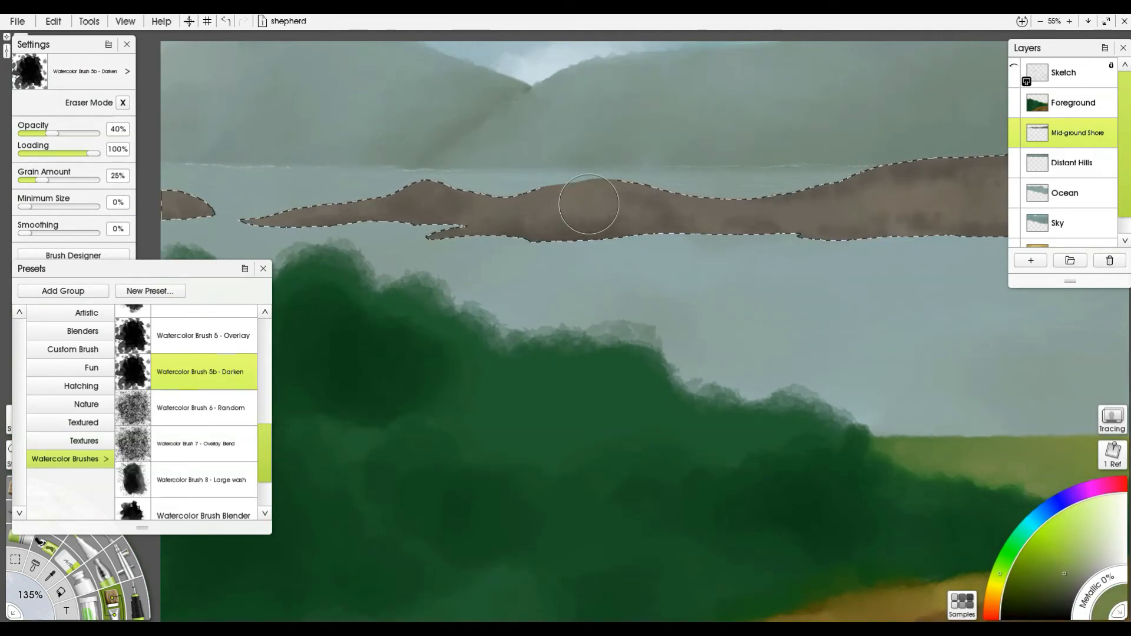
mouse_move(581, 196)
left_mouse_down()
mouse_move(671, 220)
mouse_move(688, 204)
left_mouse_up()
mouse_move(799, 216)
left_mouse_down()
mouse_move(936, 189)
mouse_move(883, 181)
mouse_move(930, 173)
left_mouse_up()
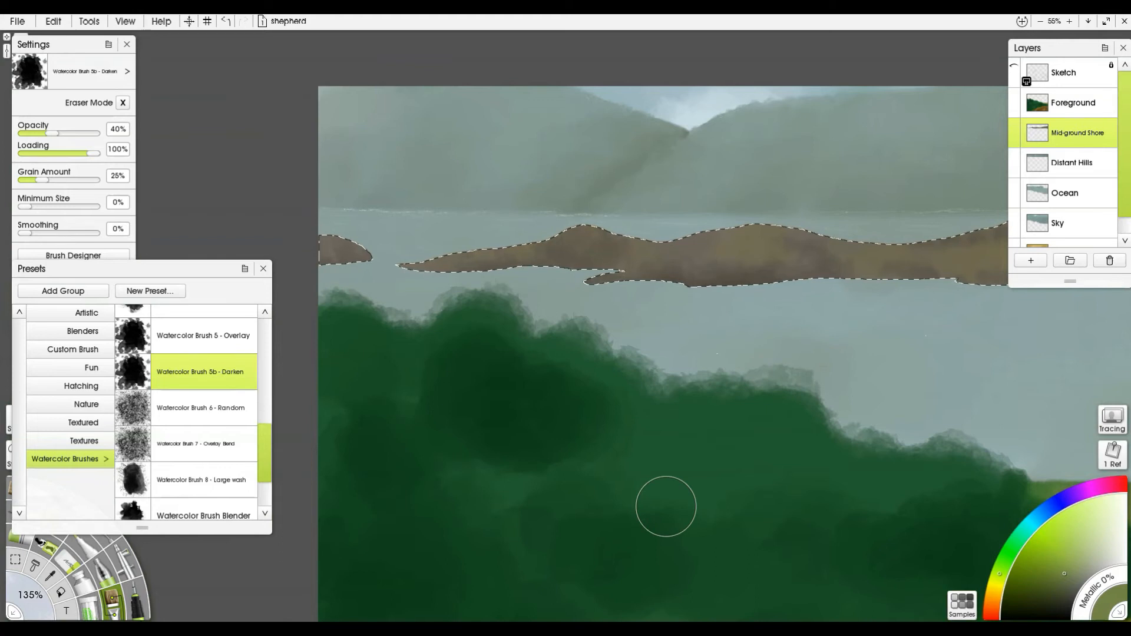
key("ctrl+d")
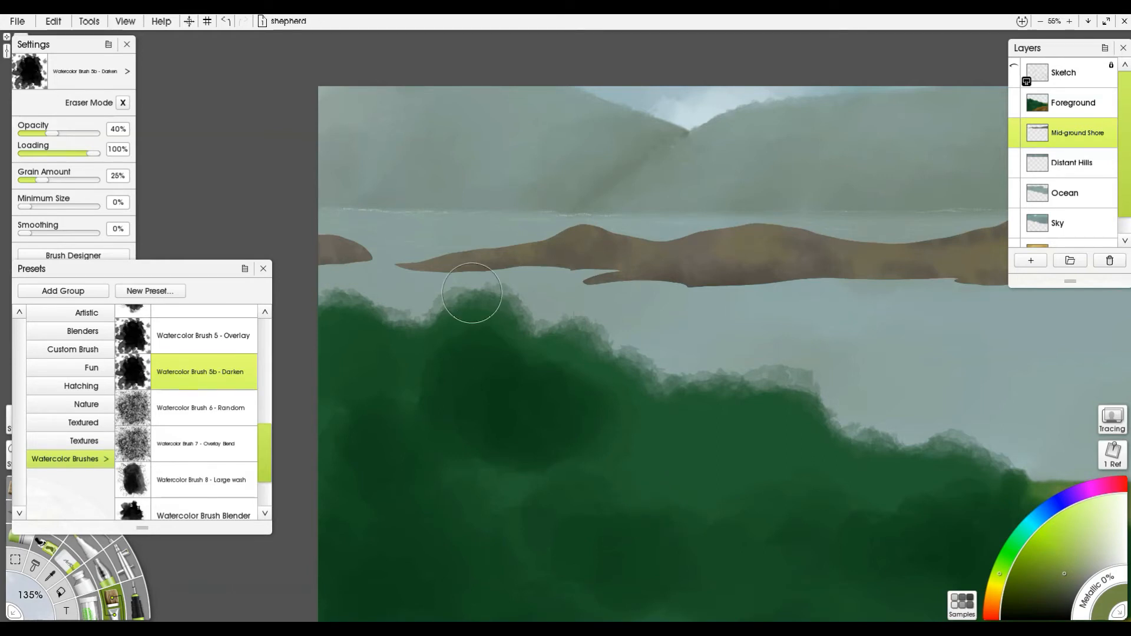
left_click_drag(473, 289, 618, 315)
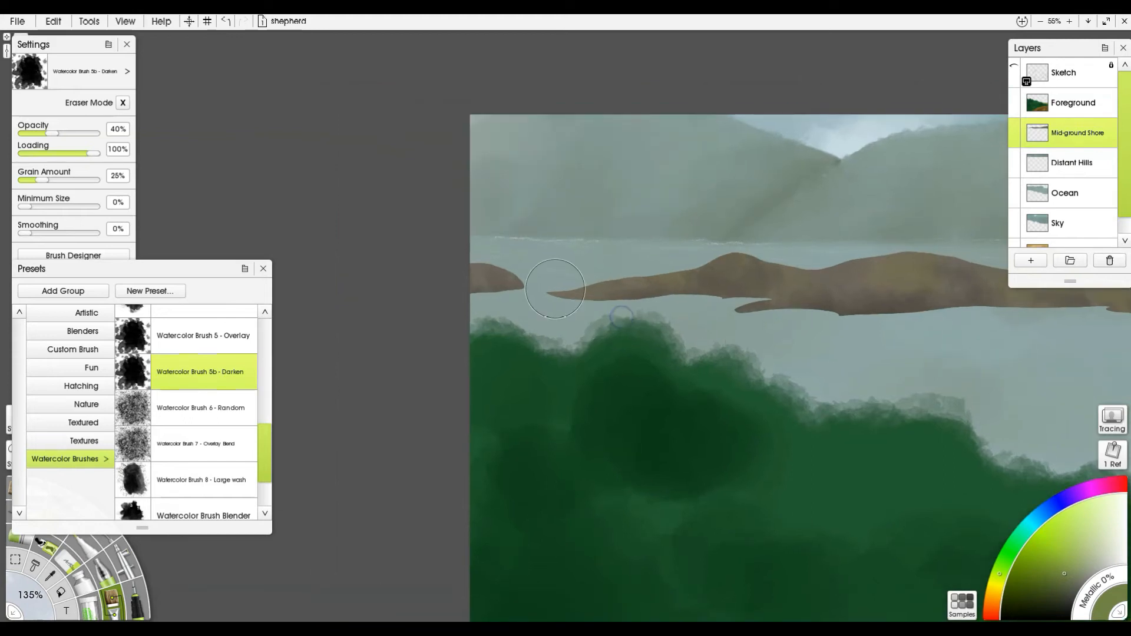
scroll(550, 288, "up", 3)
scroll(549, 289, "up", 4)
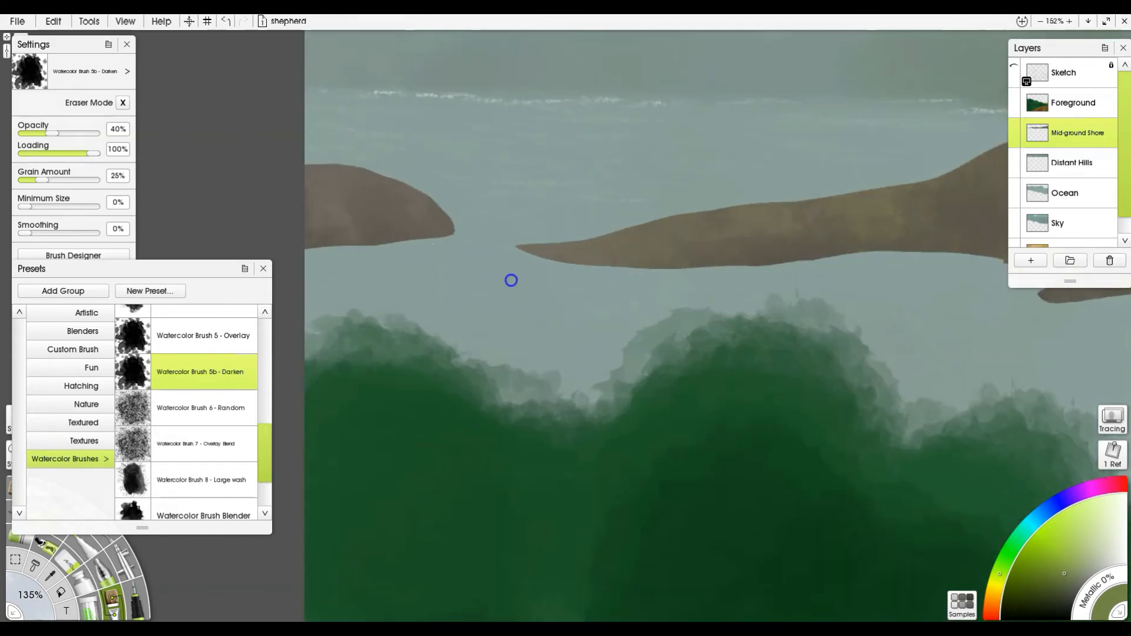
left_click_drag(510, 278, 616, 278)
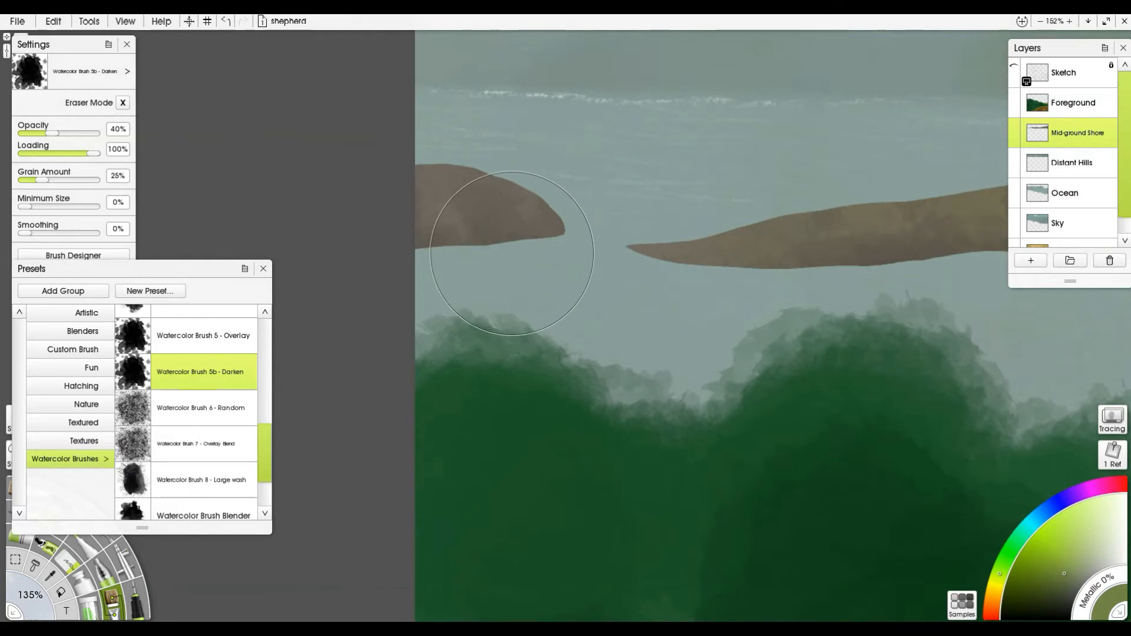
Step: Roughen the outline of the small separate headland in sampled brown with the Soft Tip pencil, extending its tip slightly
key("p")
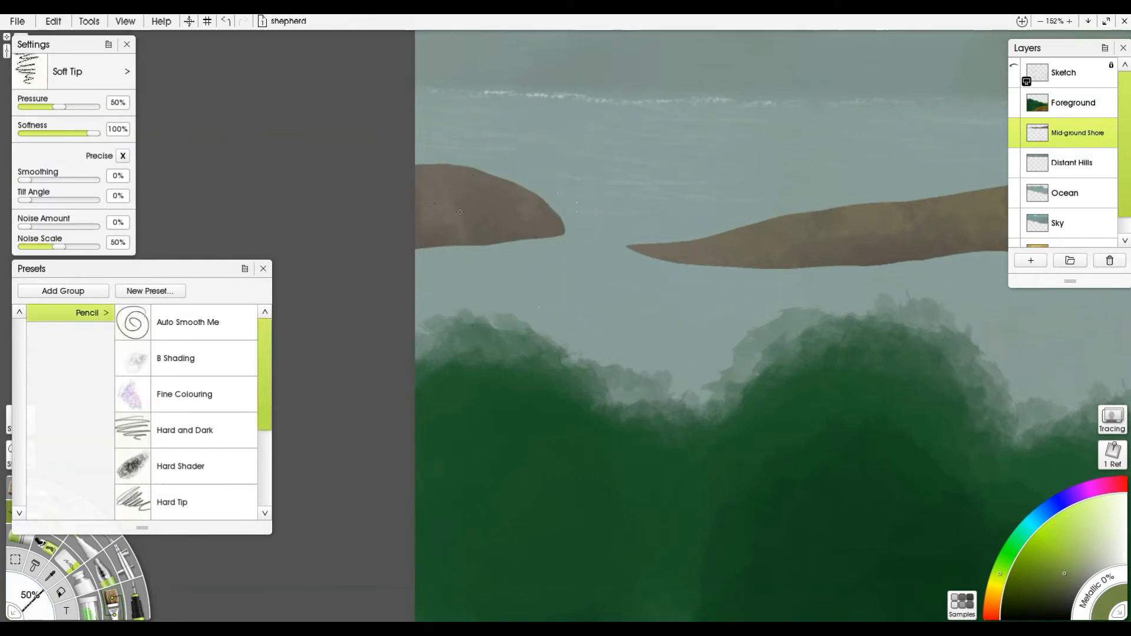
left_click(420, 177, "alt")
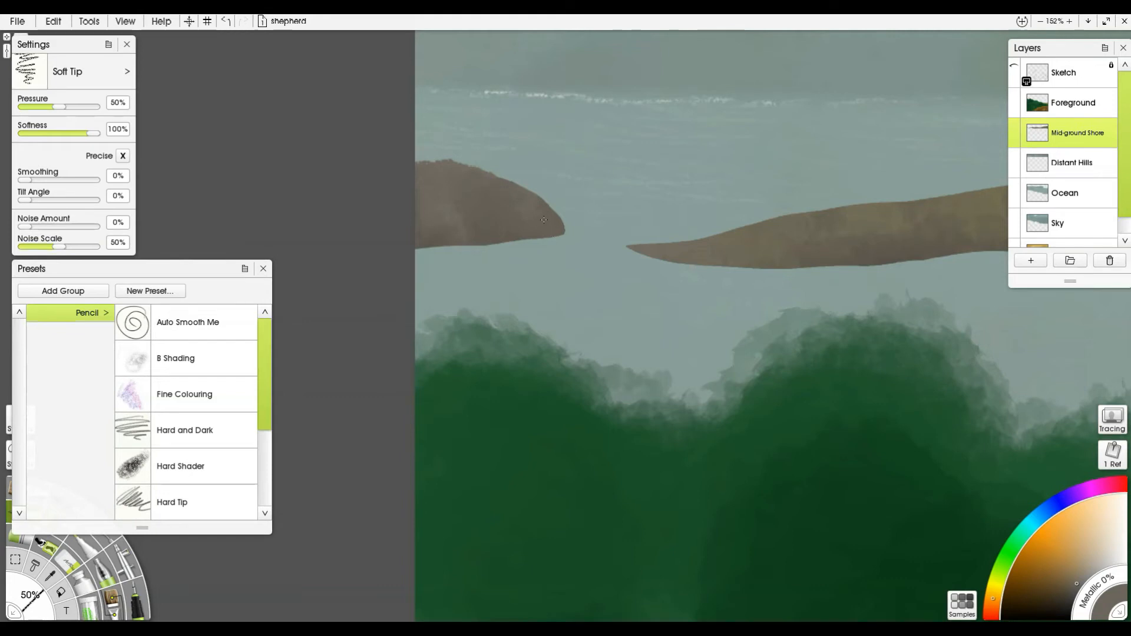
mouse_move(449, 245)
left_mouse_down()
mouse_move(569, 233)
mouse_move(558, 214)
left_mouse_up()
left_click(475, 242, "alt")
left_click(515, 240, "alt")
left_click(563, 231, "alt")
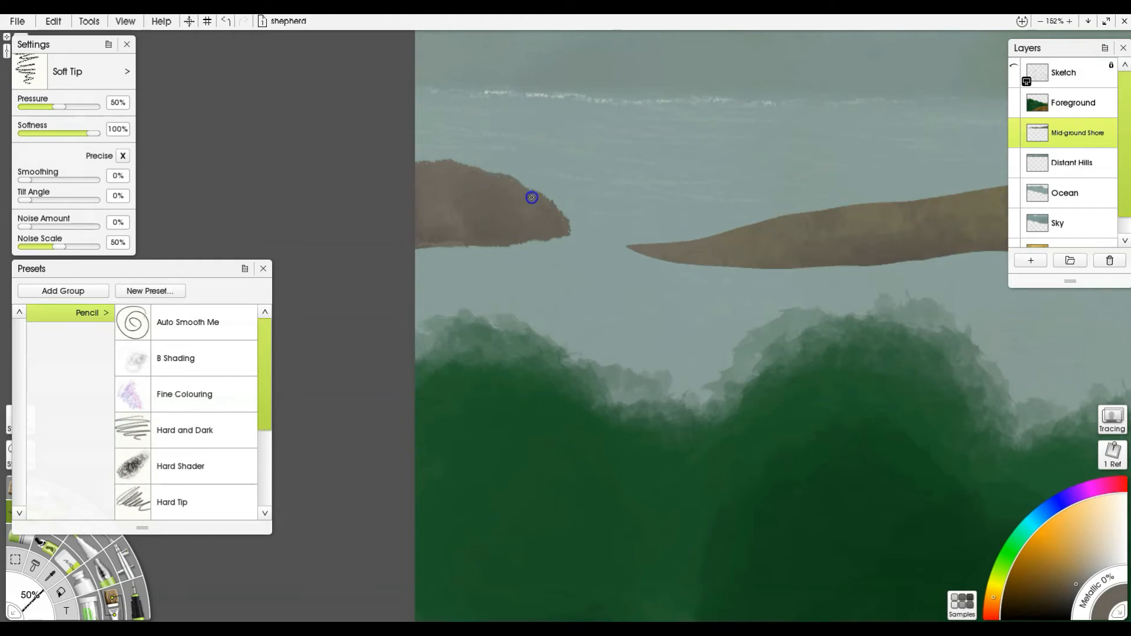
Step: Shade the small headland's lower slope in sampled brown and give its base a straight, level waterline
left_click(489, 226, "alt")
mouse_move(477, 245)
left_mouse_down()
mouse_move(432, 246)
mouse_move(506, 245)
mouse_move(466, 246)
mouse_move(499, 248)
left_mouse_up()
key("ctrl+shift")
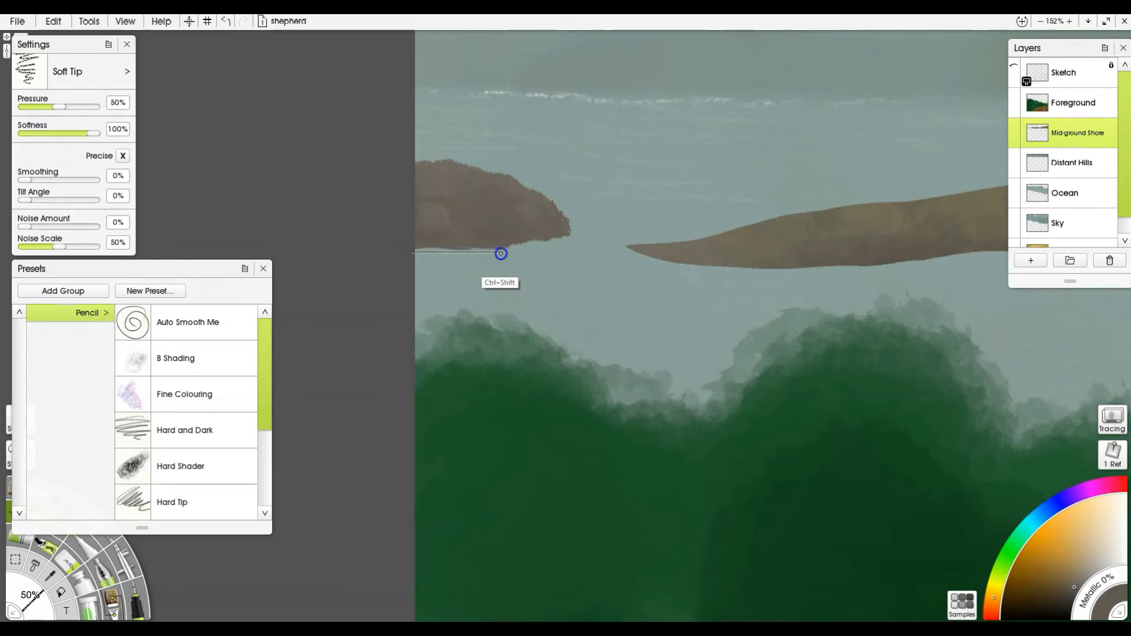
left_click(507, 253, "ctrl+shift")
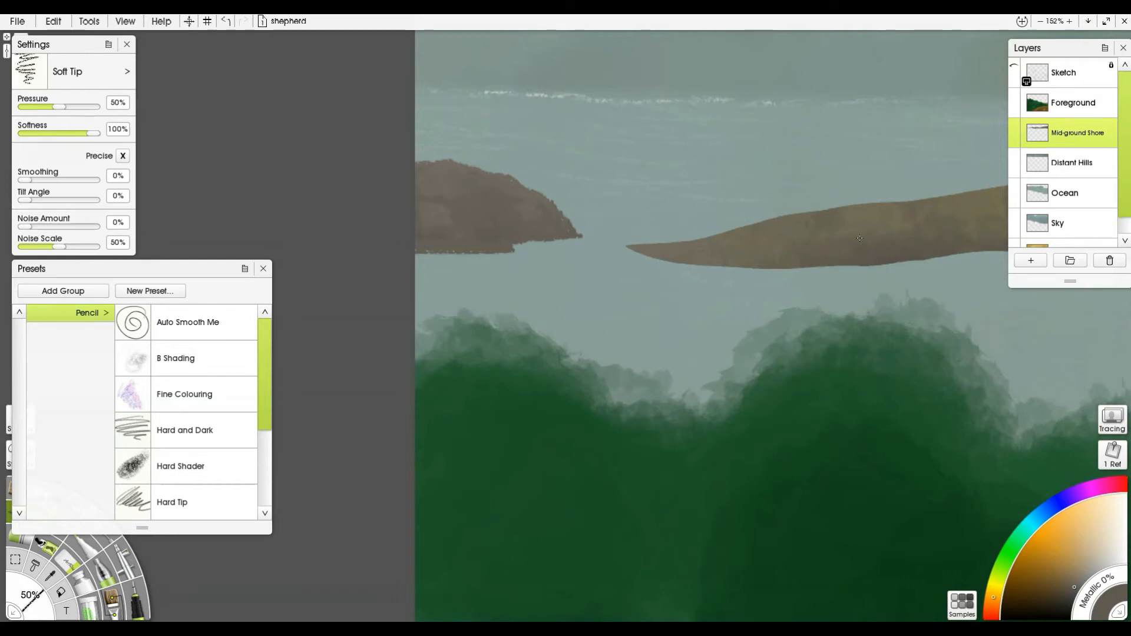
Step: Extend the long peninsula's pointed end toward the small headland as a low rocky mound in sampled brown
scroll(687, 261, "down", 7)
scroll(686, 261, "down", 3)
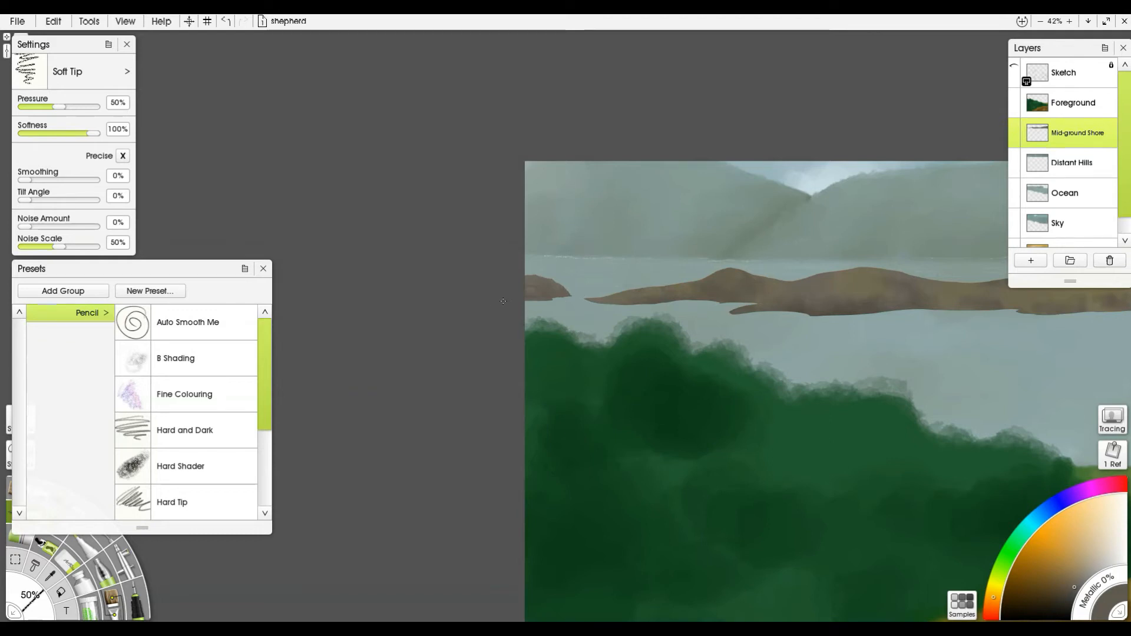
scroll(629, 328, "up", 10)
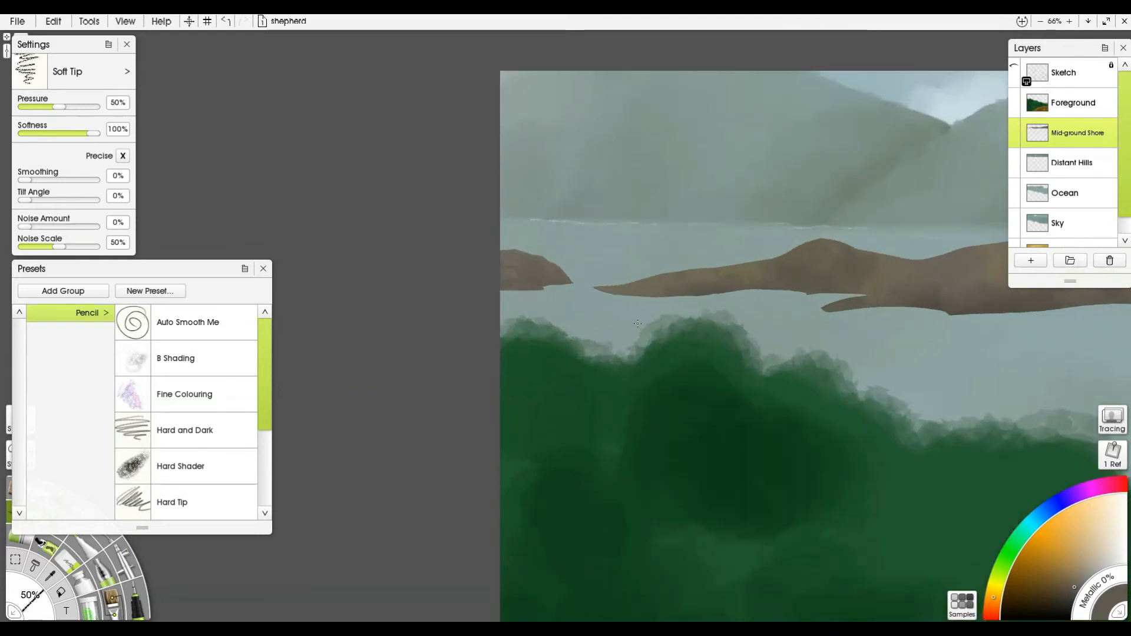
mouse_move(781, 320)
left_mouse_down()
mouse_move(515, 341)
mouse_move(589, 390)
left_mouse_up()
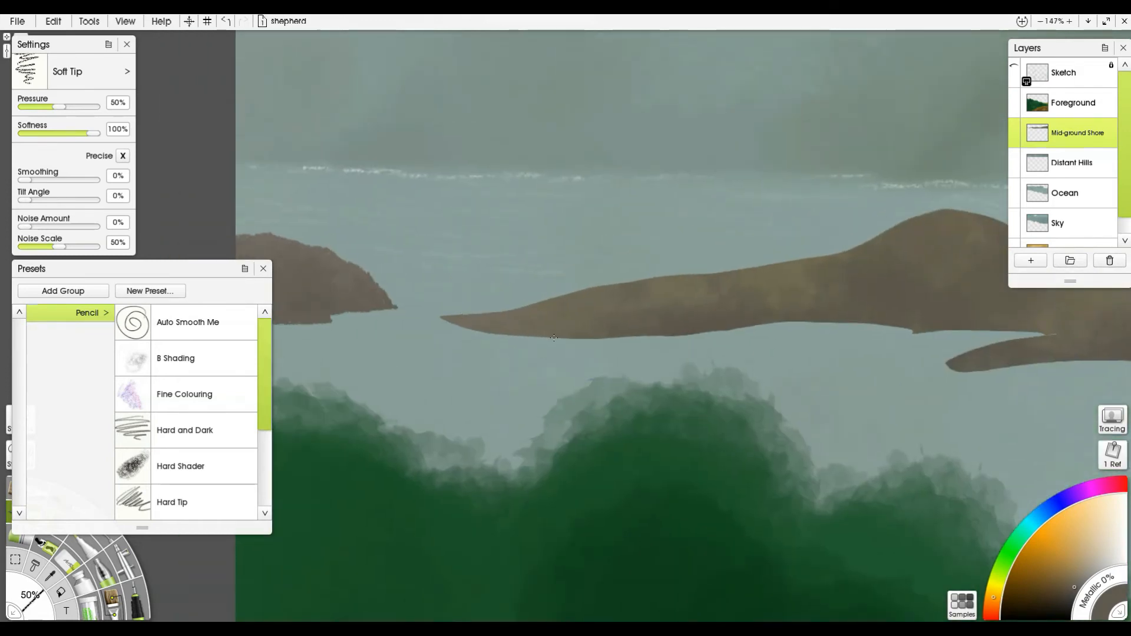
key("ctrl")
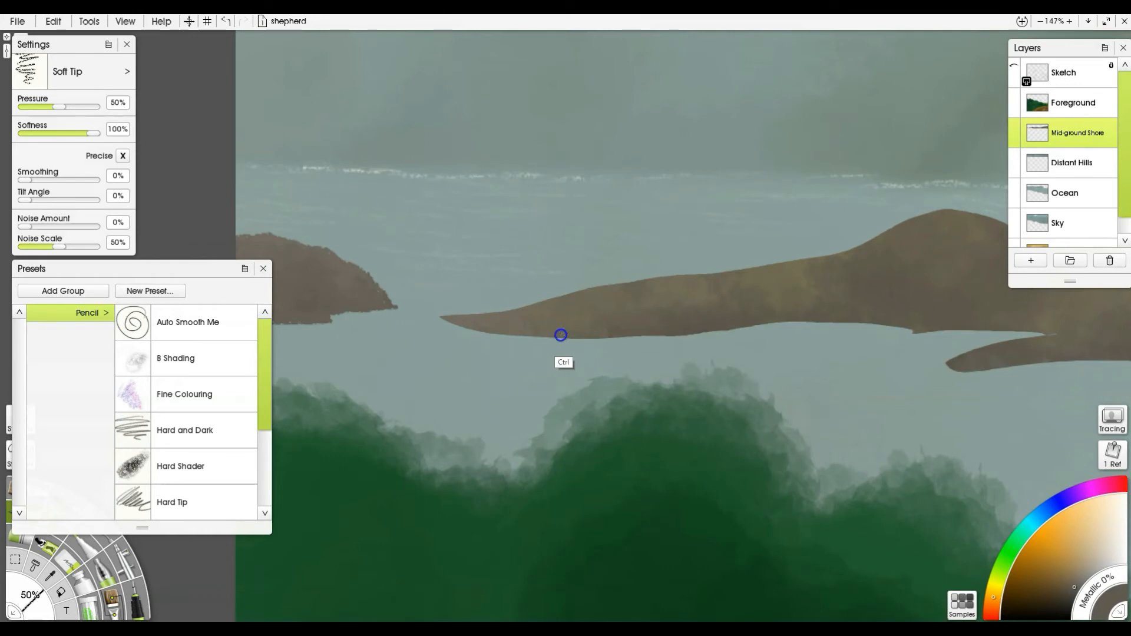
mouse_move(565, 337)
left_mouse_down()
mouse_move(394, 336)
mouse_move(445, 312)
mouse_move(482, 313)
mouse_move(418, 320)
mouse_move(440, 334)
mouse_move(504, 330)
mouse_move(461, 332)
left_mouse_up()
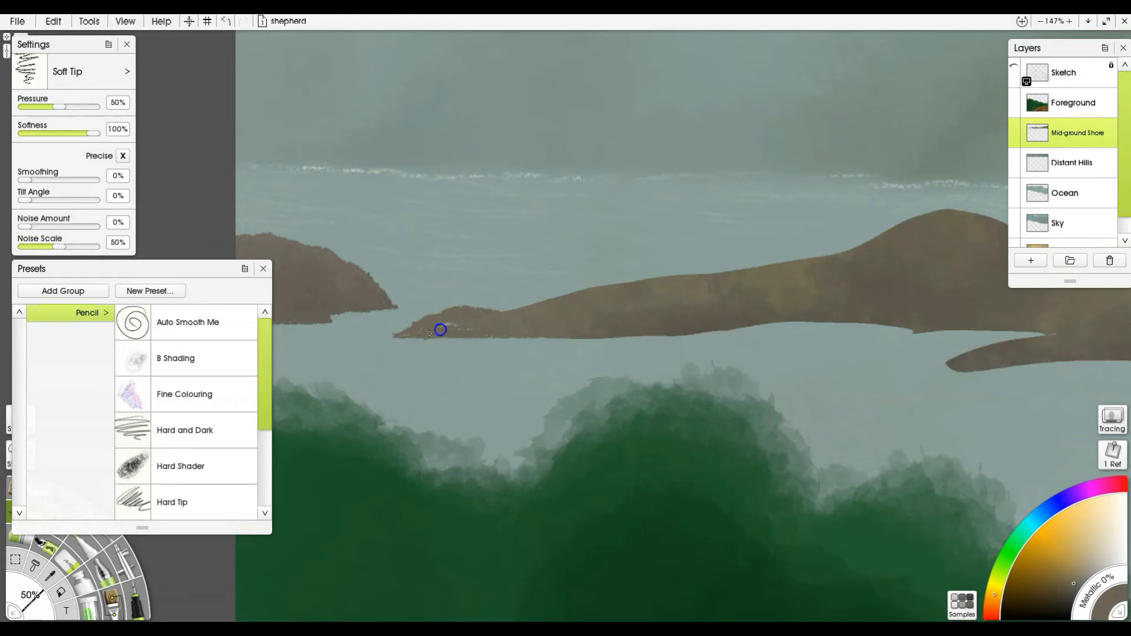
left_click(502, 326, "alt")
left_click_drag(489, 314, 515, 309)
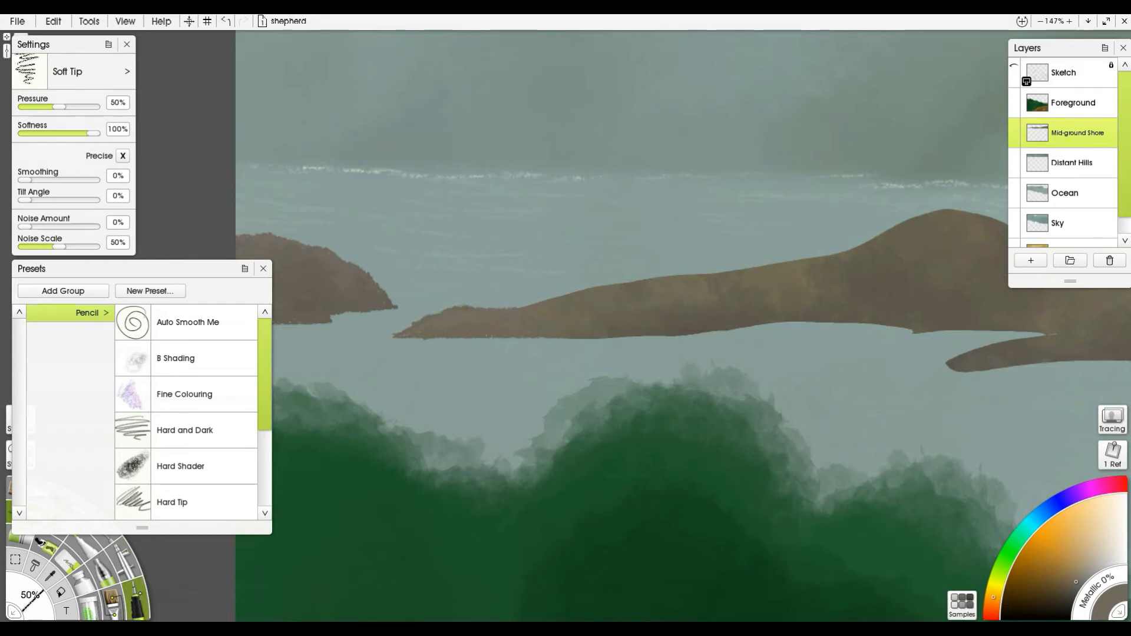
Step: Paint dark rock shadows on the peninsula's extended tip with the Gloop Pen in Watercolor blend mode
left_click(141, 594)
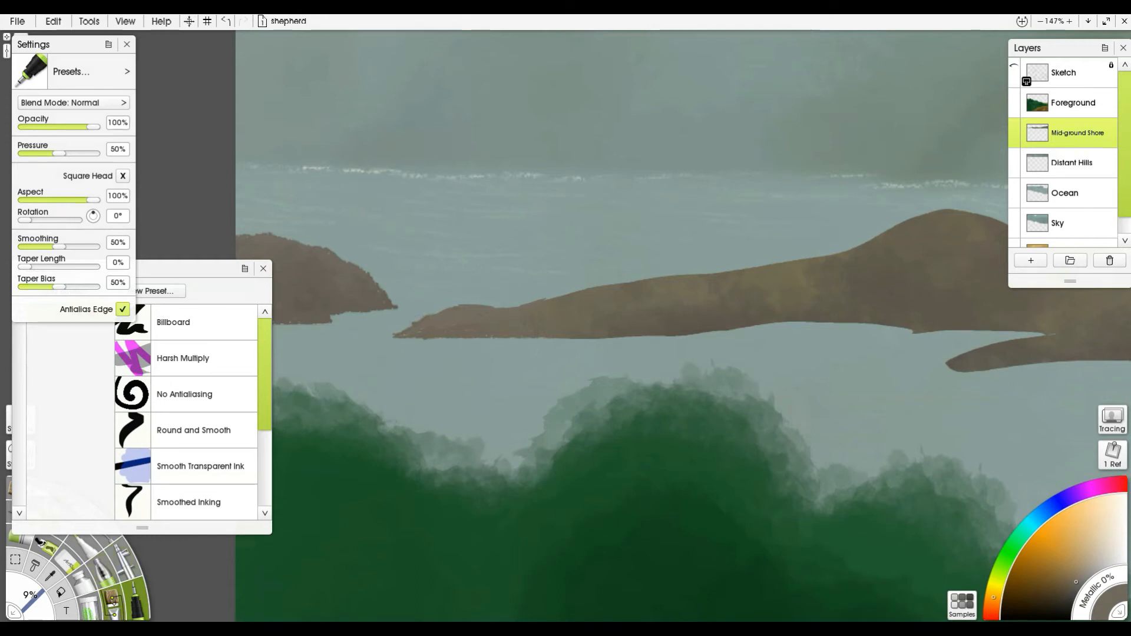
left_click(104, 569)
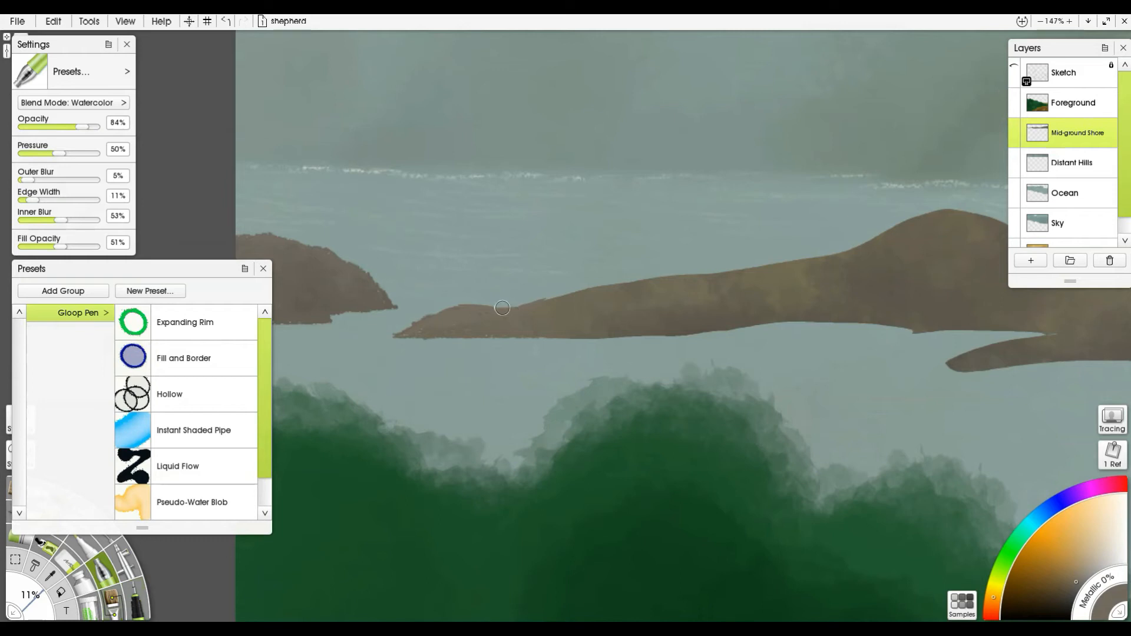
mouse_move(517, 306)
left_mouse_down()
mouse_move(578, 307)
mouse_move(515, 331)
mouse_move(569, 334)
mouse_move(405, 335)
mouse_move(464, 325)
mouse_move(458, 313)
mouse_move(422, 329)
left_mouse_up()
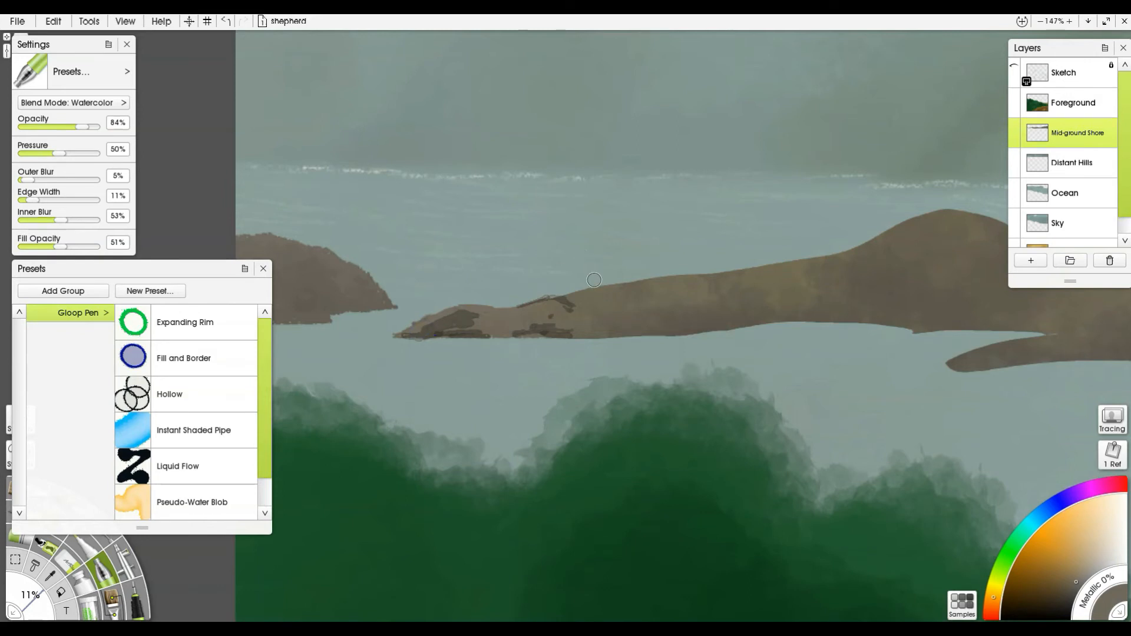
Step: Blend the dark rock shadows into the peninsula's tip with the palette knife's Instant Blur and Frost presets
key("k")
mouse_move(569, 277)
left_mouse_down()
mouse_move(564, 320)
mouse_move(535, 324)
mouse_move(574, 311)
left_mouse_up()
left_click_drag(575, 313, 605, 313)
mouse_move(552, 317)
left_mouse_down()
mouse_move(579, 308)
mouse_move(559, 308)
mouse_move(567, 323)
mouse_move(523, 322)
left_mouse_up()
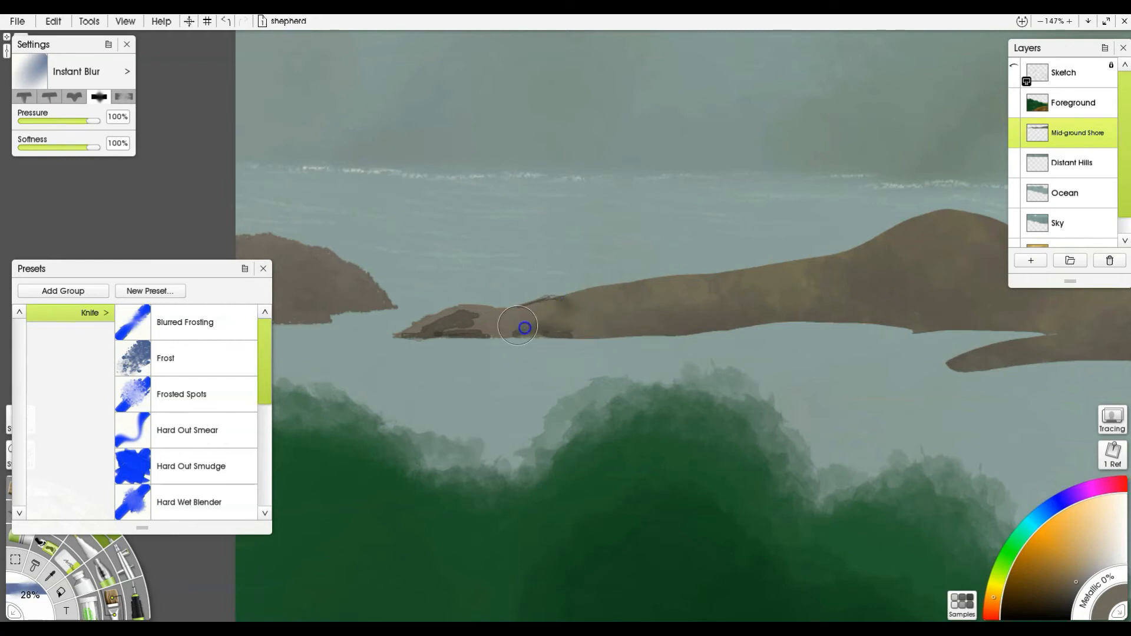
left_click(191, 356)
mouse_move(476, 324)
left_mouse_down()
mouse_move(437, 321)
mouse_move(489, 330)
left_mouse_up()
mouse_move(552, 300)
left_mouse_down()
mouse_move(563, 303)
mouse_move(527, 329)
mouse_move(487, 328)
mouse_move(523, 330)
mouse_move(508, 339)
left_mouse_up()
Step: Clean the stray paint from the waterline beneath the peninsula's tip with the Kneaded Eraser
key("r")
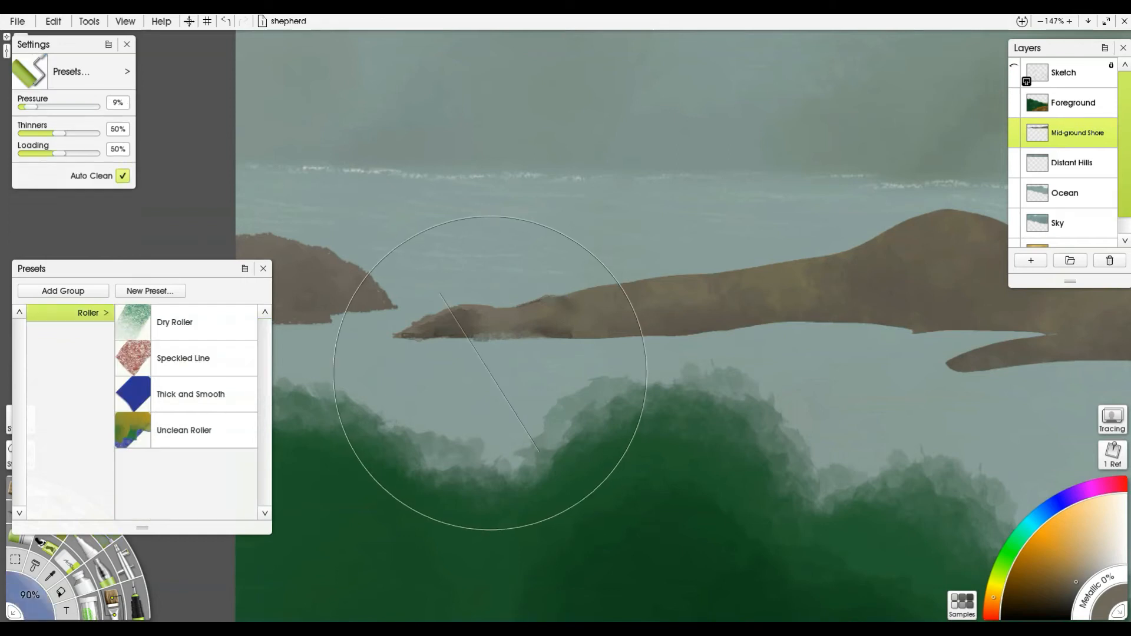
key("e")
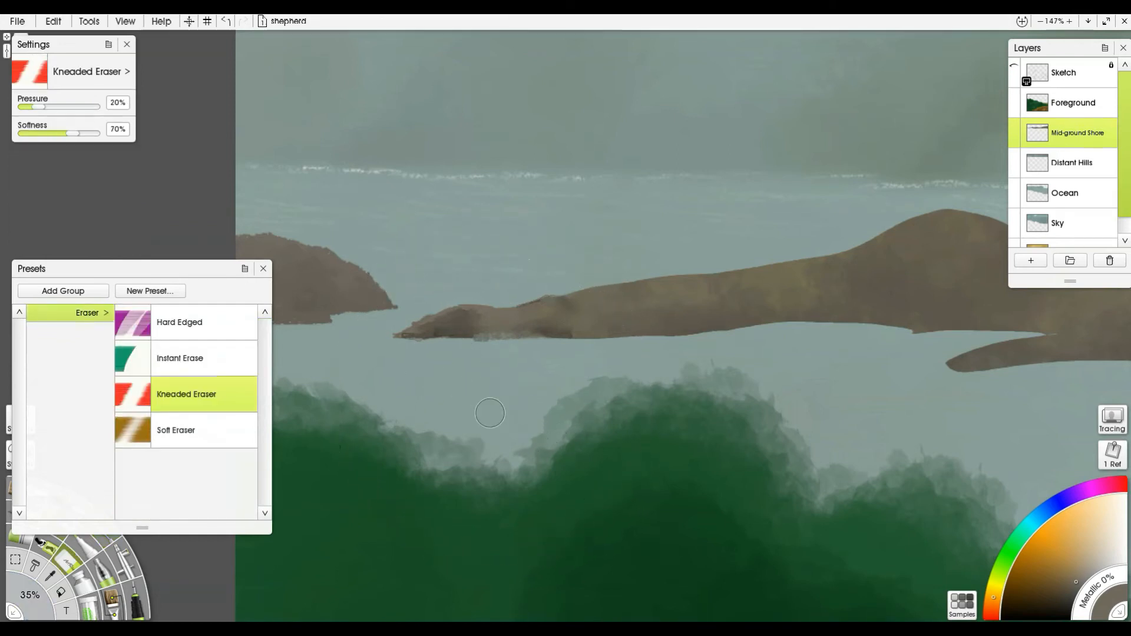
mouse_move(487, 350)
left_mouse_down()
mouse_move(471, 345)
mouse_move(540, 346)
left_mouse_up()
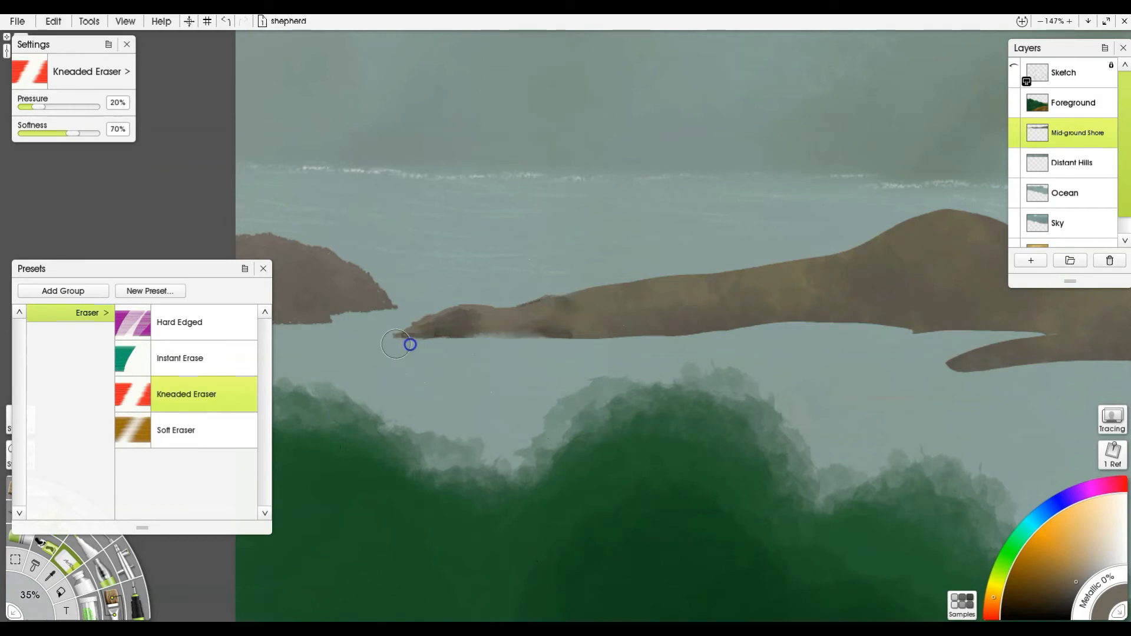
Step: Build up a rounded hump behind the peninsula's tip and redefine the tip's rocks in sampled browns with the Soft Tip pencil
key("p")
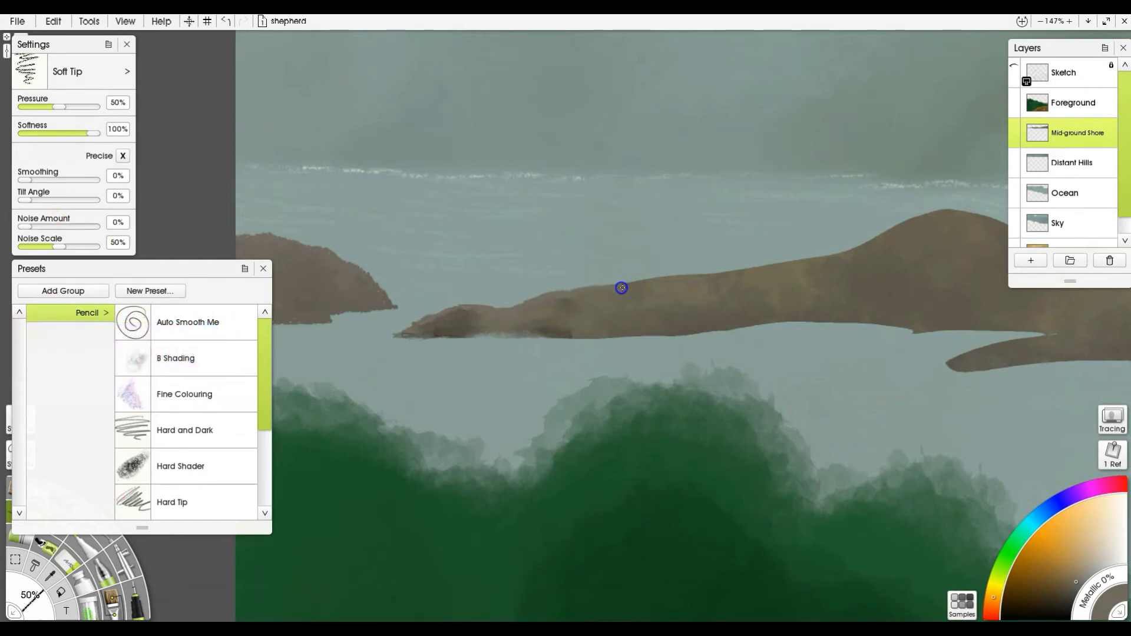
left_click(629, 324, "alt")
mouse_move(631, 288)
left_mouse_down()
mouse_move(555, 276)
mouse_move(503, 309)
mouse_move(548, 287)
mouse_move(538, 299)
mouse_move(545, 284)
mouse_move(595, 282)
left_mouse_up()
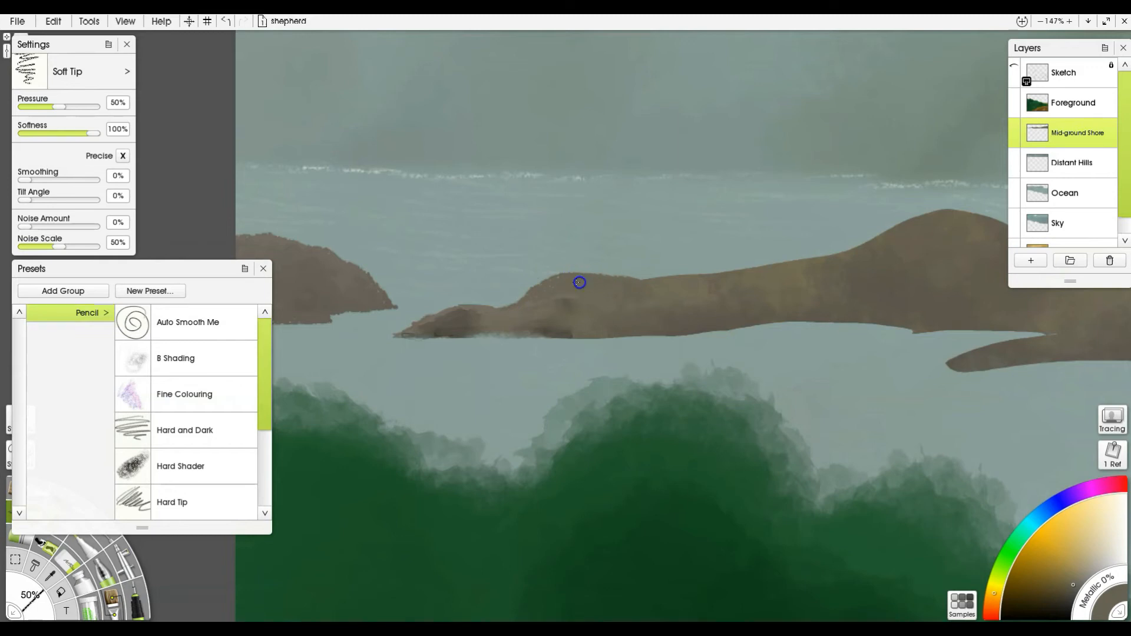
left_click(554, 335, "alt")
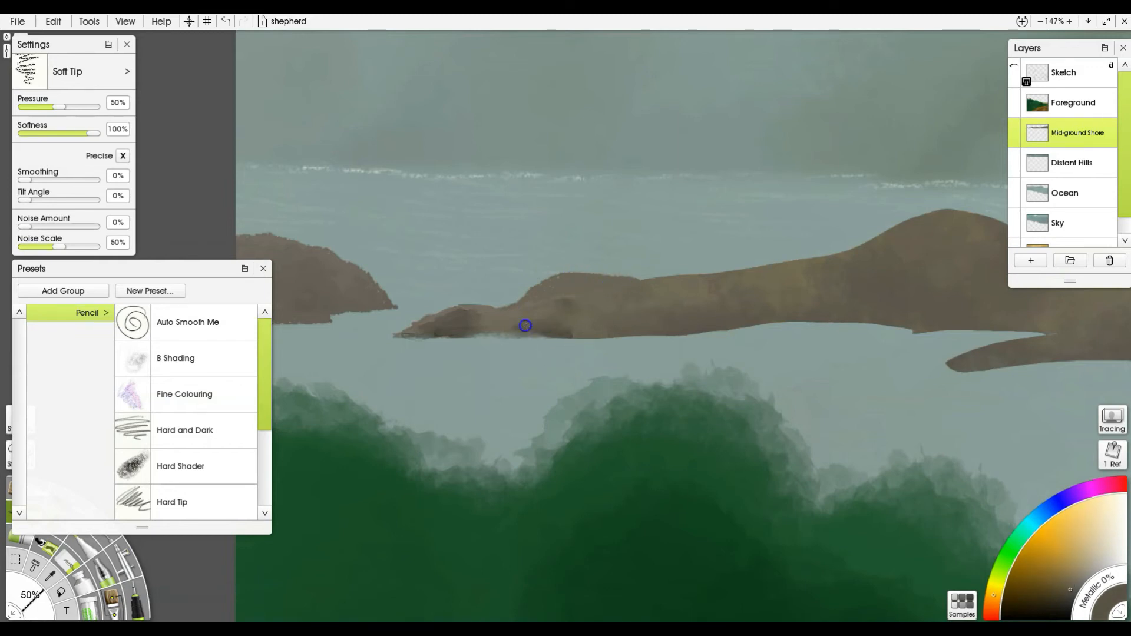
mouse_move(524, 300)
left_mouse_down()
mouse_move(519, 324)
mouse_move(479, 333)
mouse_move(495, 333)
mouse_move(471, 331)
mouse_move(503, 310)
mouse_move(410, 327)
left_mouse_up()
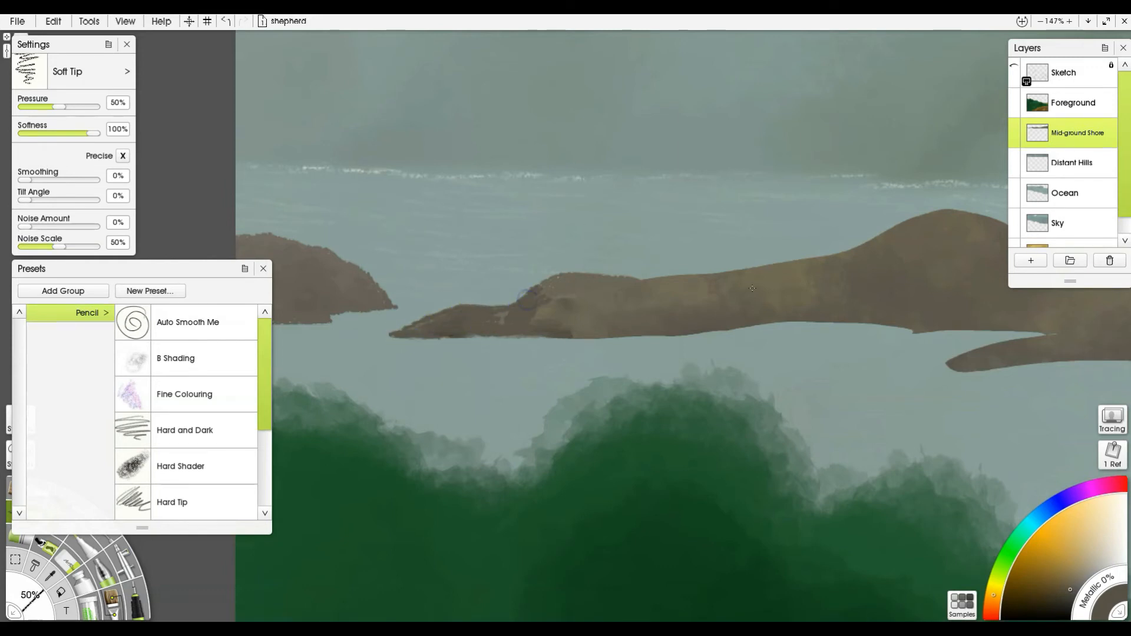
Step: Roughen the peninsula's ridge line between the rounded hump and the main hill with sampled olive and brown pencil strokes
left_click(666, 283, "alt")
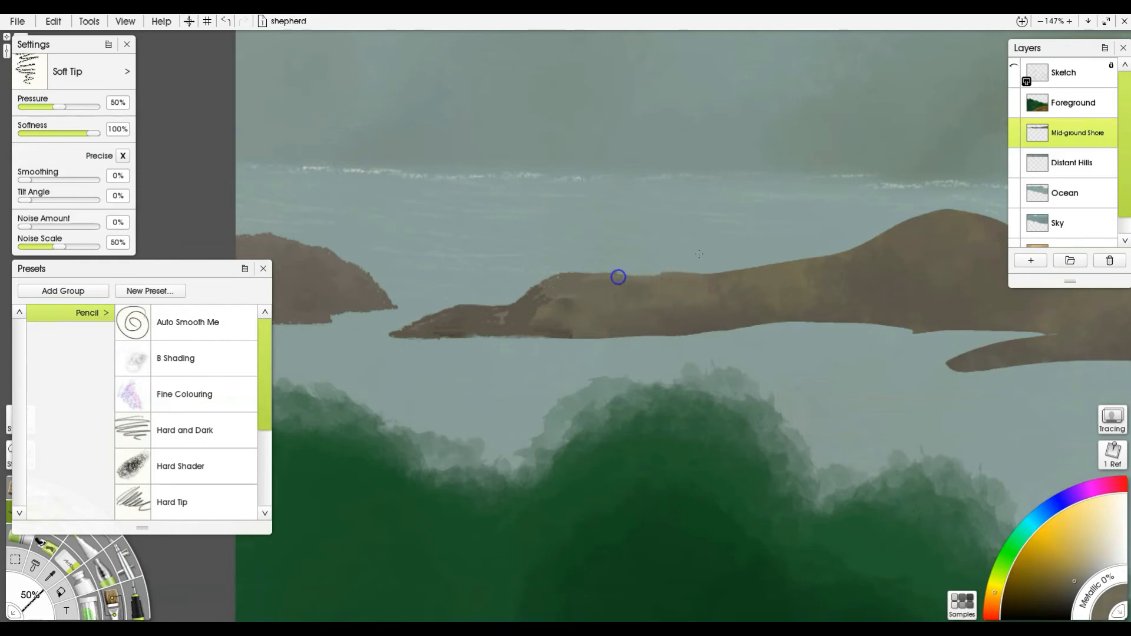
left_click(907, 234, "alt")
left_click(934, 216, "alt")
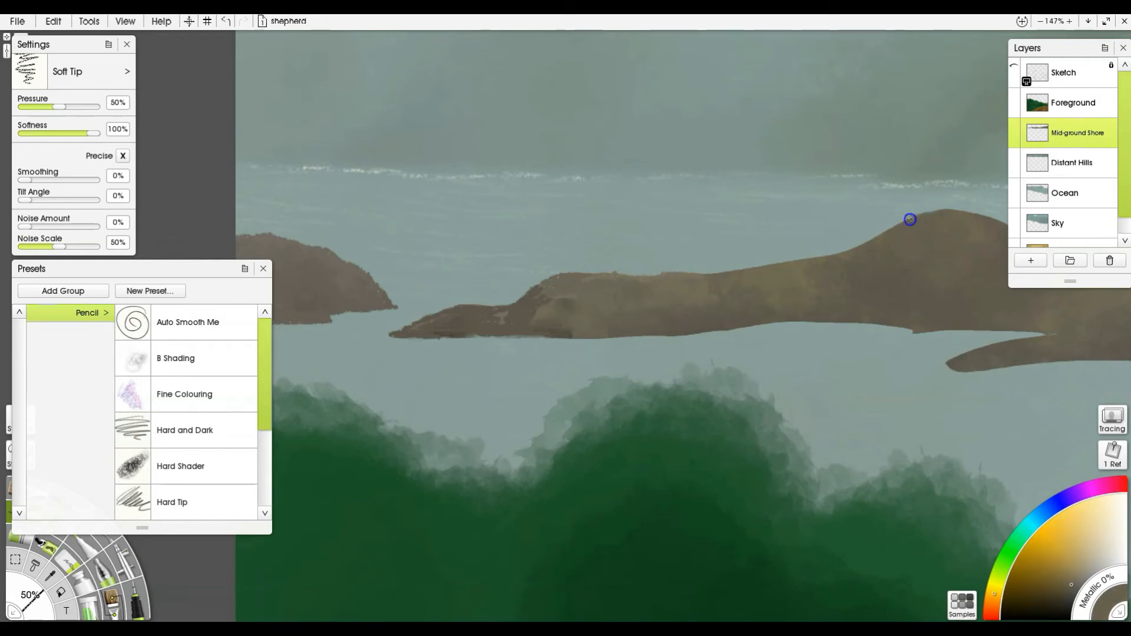
mouse_move(869, 239)
left_mouse_down()
mouse_move(901, 224)
mouse_move(804, 255)
mouse_move(834, 254)
mouse_move(769, 261)
left_mouse_up()
left_click(780, 301, "alt")
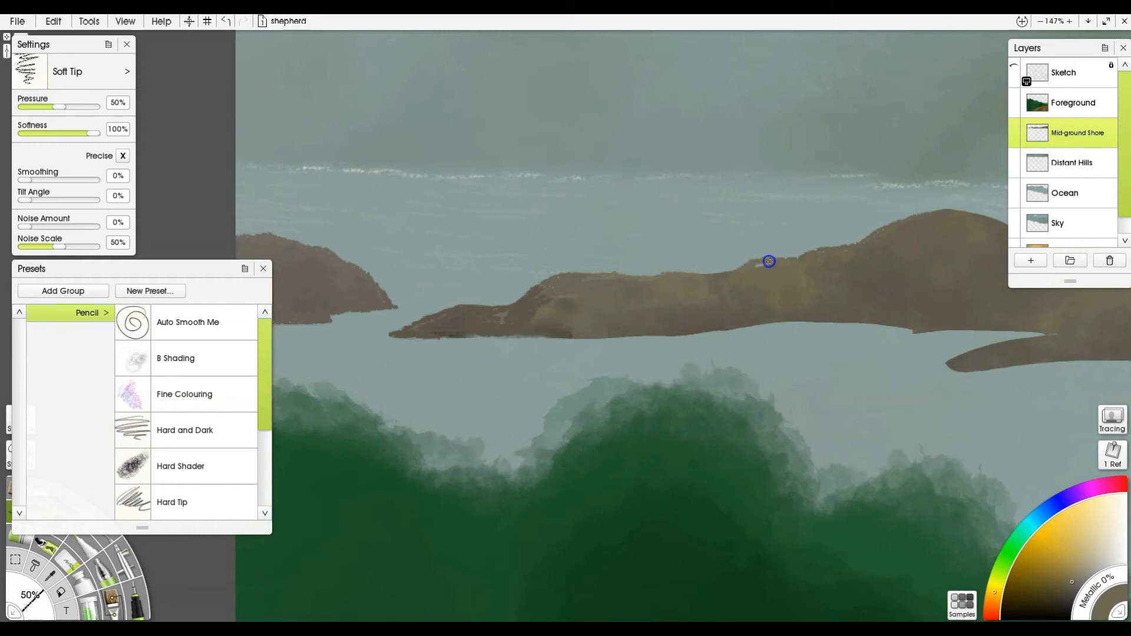
left_click_drag(761, 268, 726, 271)
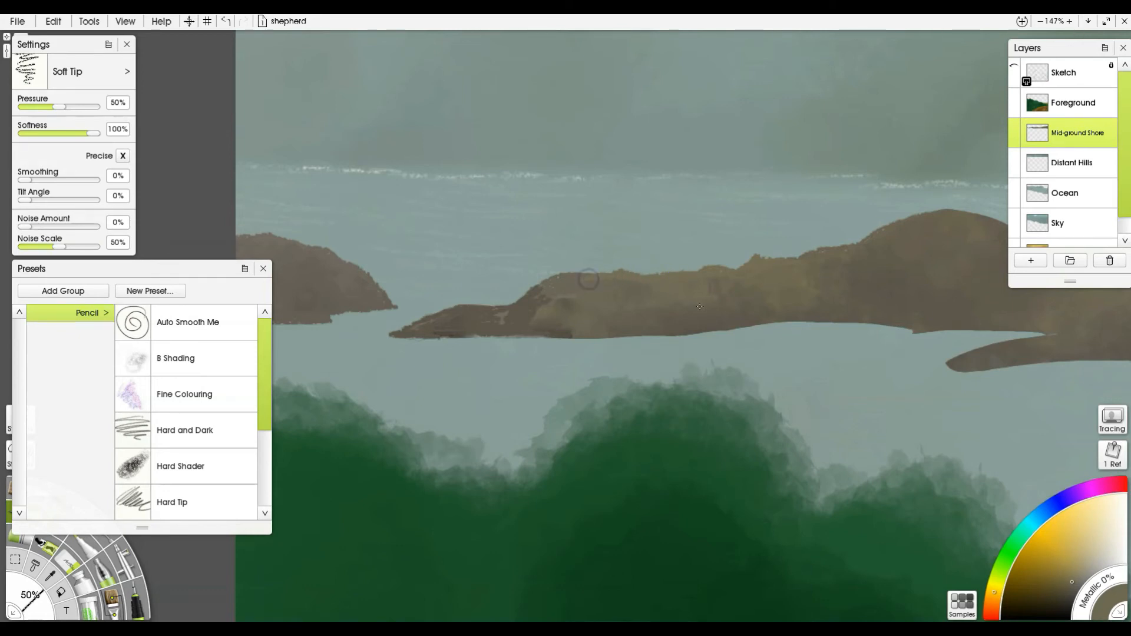
Step: Add a craggy, uneven top to the peninsula's main hill in sampled brown
left_click_drag(900, 286, 729, 287)
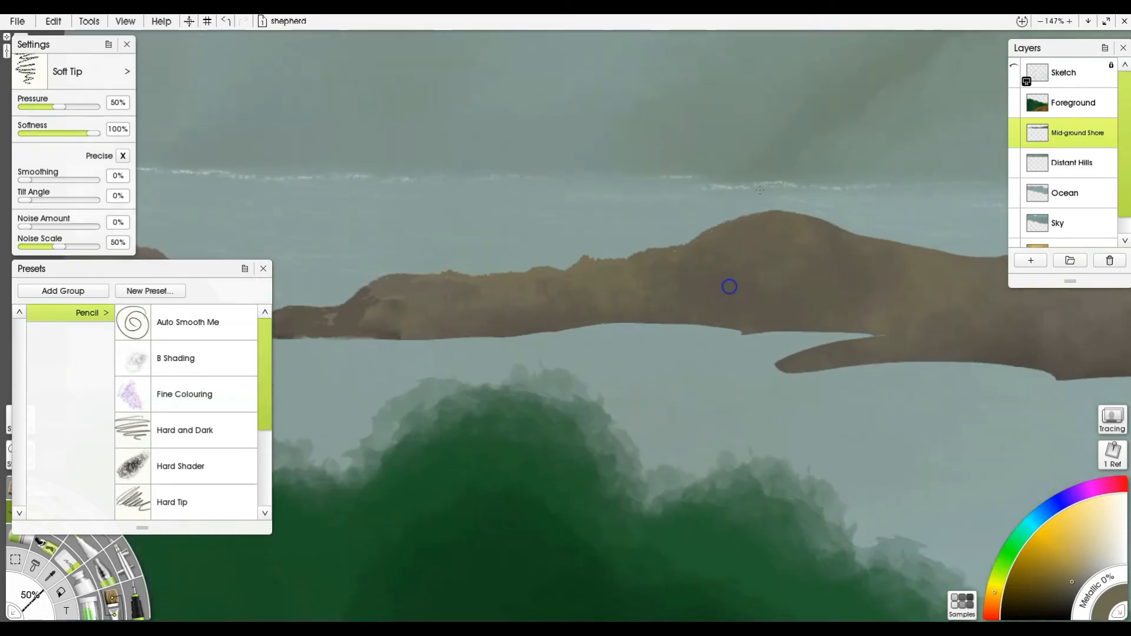
mouse_move(703, 239)
left_mouse_down()
mouse_move(694, 240)
mouse_move(737, 218)
left_mouse_up()
left_click(719, 227, "alt")
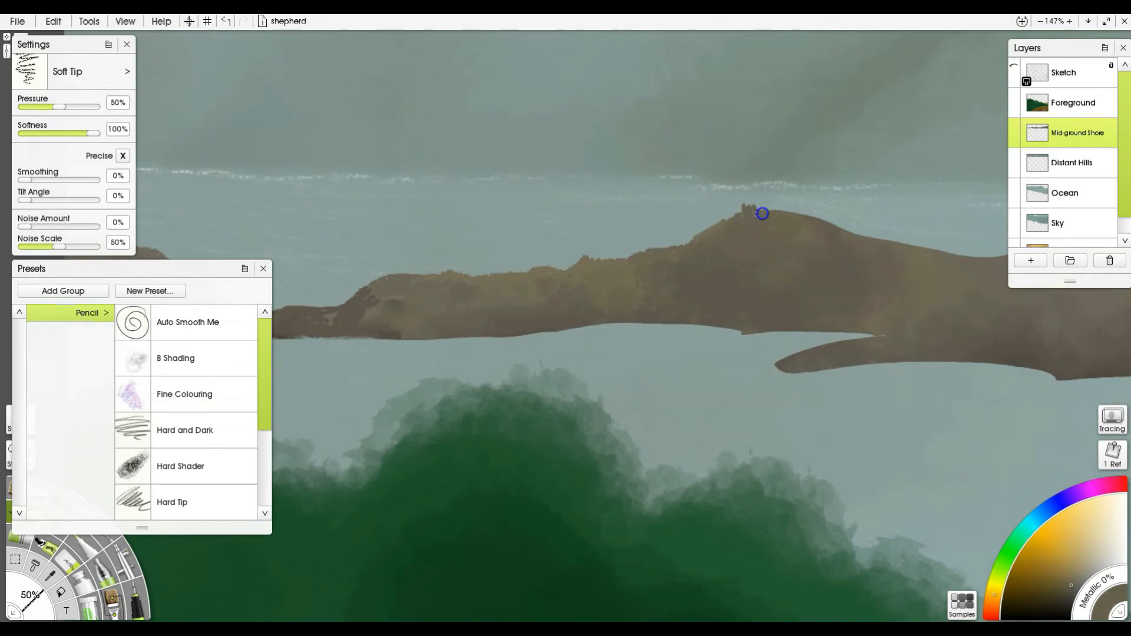
left_click_drag(746, 207, 804, 214)
Step: Straighten the peninsula's lower edge with level brown pencil strokes along the waterline under the hill and toward the tip
left_click(812, 356, "alt")
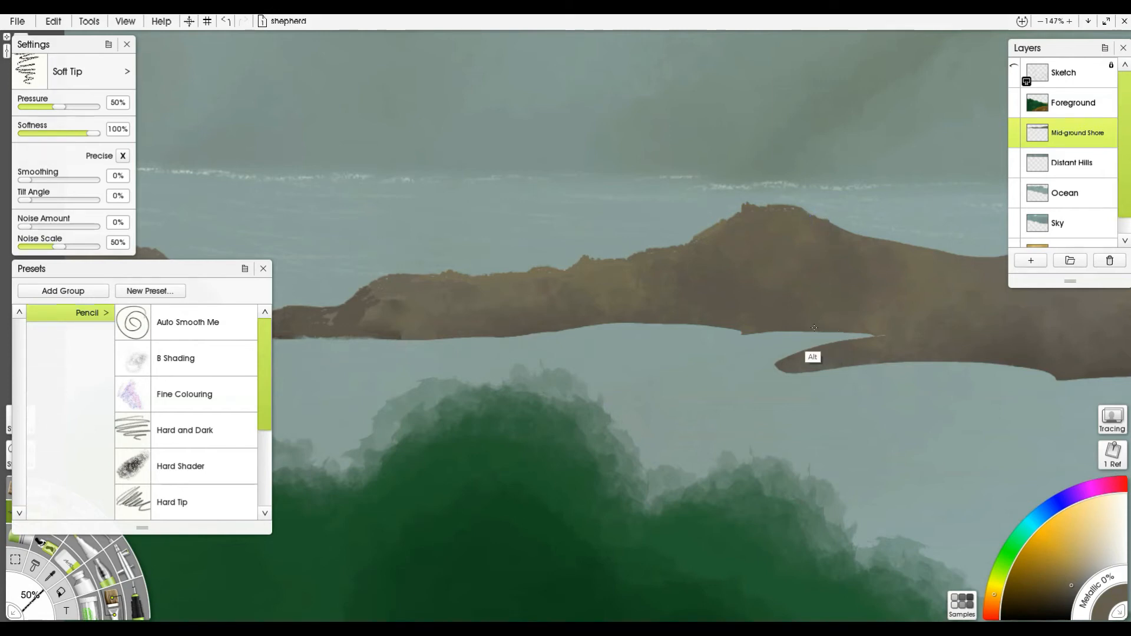
left_click_drag(810, 335, 859, 336)
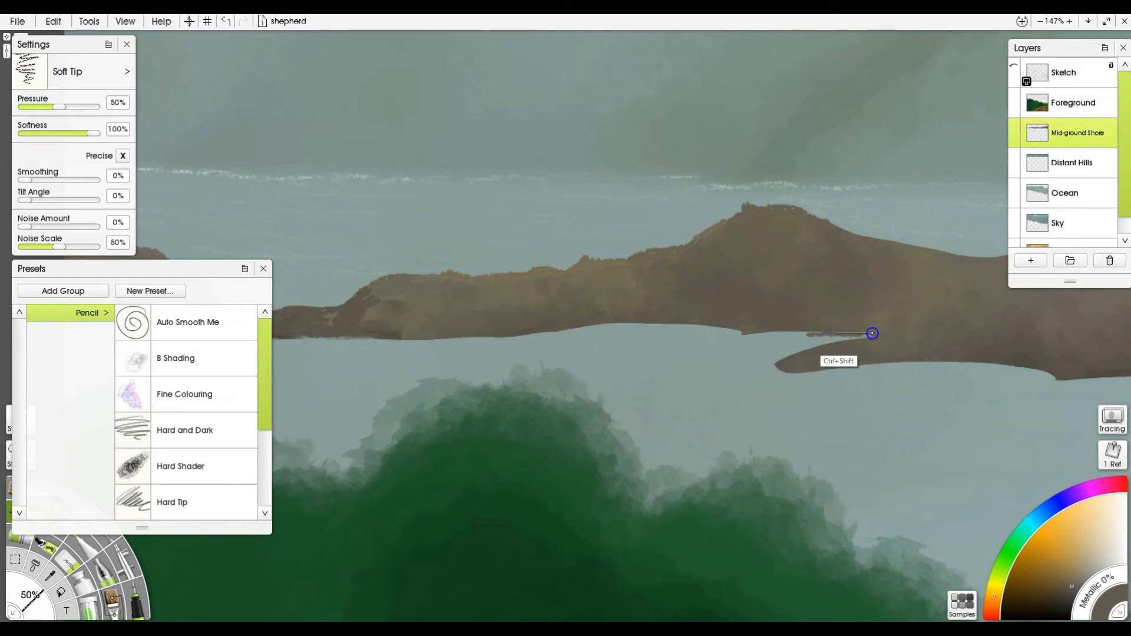
mouse_move(704, 332)
left_mouse_down()
mouse_move(674, 324)
mouse_move(518, 334)
left_mouse_up()
left_click_drag(391, 338, 547, 330)
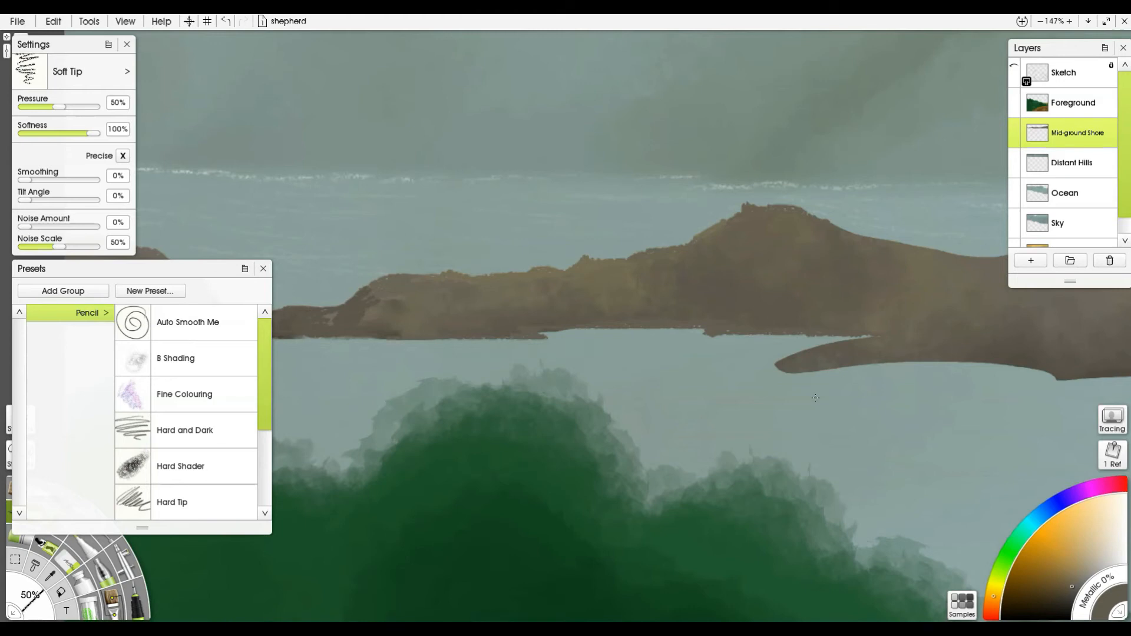
Step: Fill the lower spit down to a level waterline, then darken its upper contour and the main peninsula's water edge in darker brown
left_click_drag(763, 373, 1058, 370)
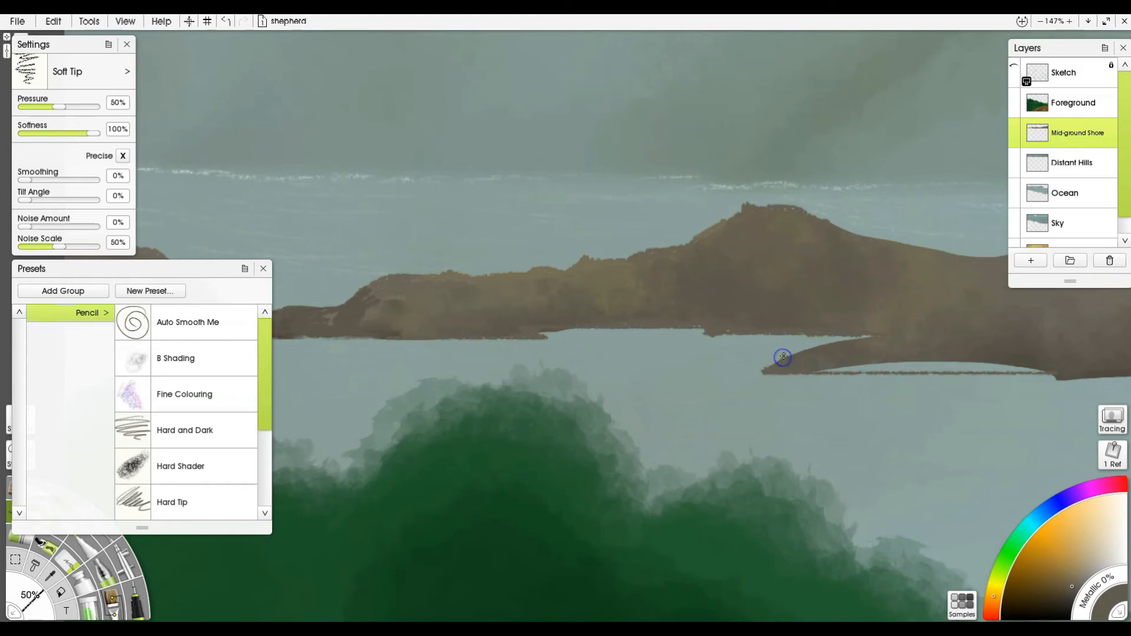
left_click_drag(889, 365, 1032, 370)
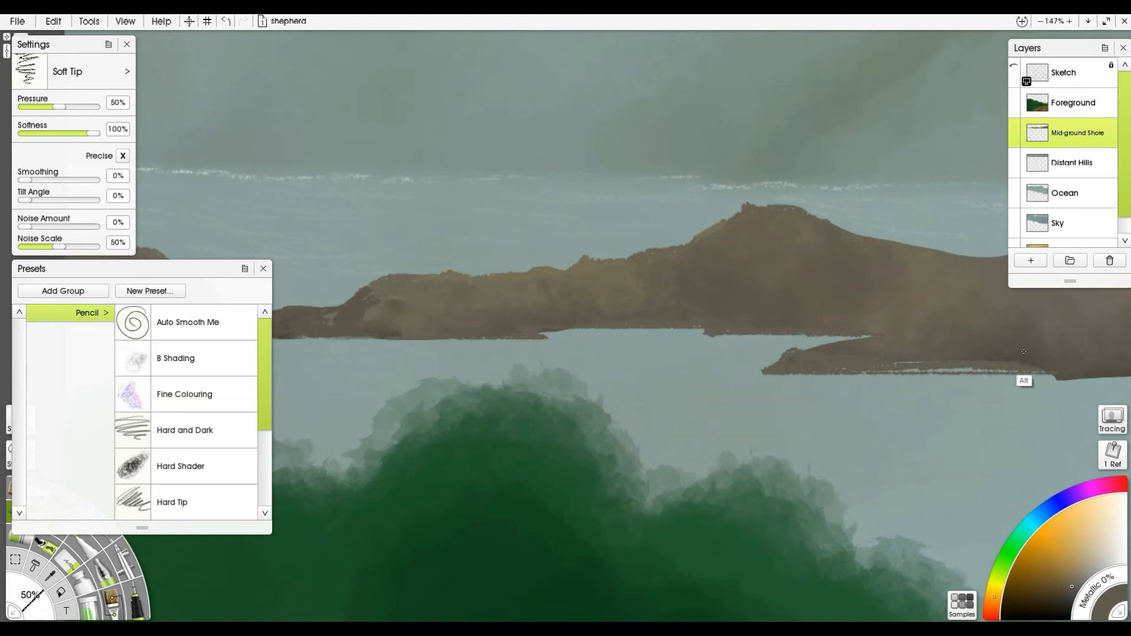
mouse_move(939, 371)
left_mouse_down()
mouse_move(876, 371)
mouse_move(983, 363)
left_mouse_up()
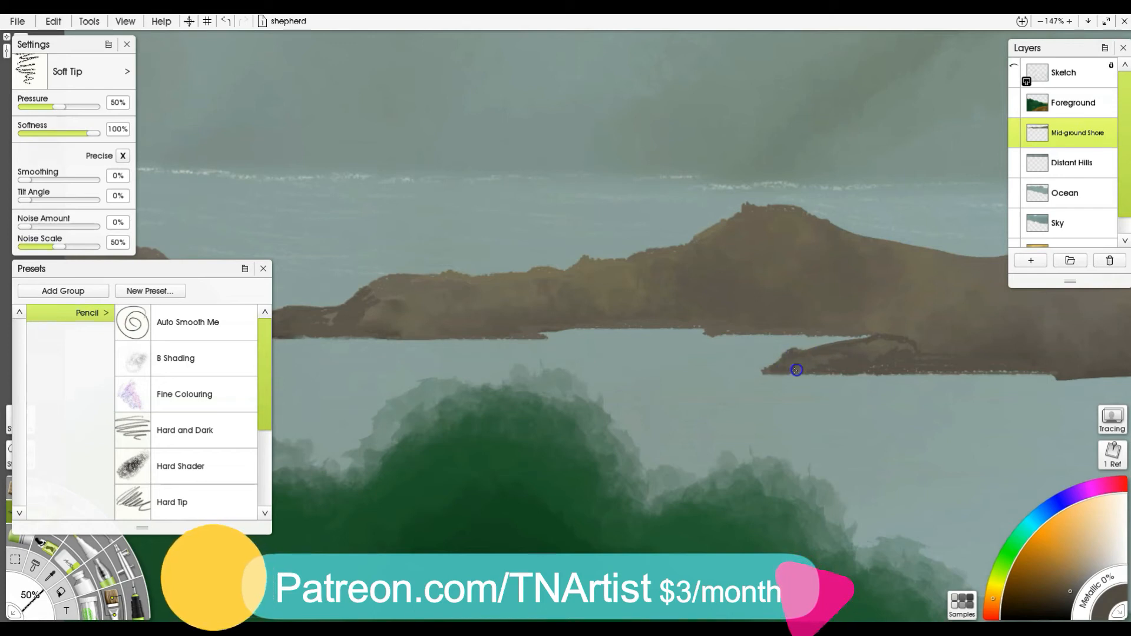
mouse_move(758, 334)
left_mouse_down()
mouse_move(858, 330)
mouse_move(628, 325)
mouse_move(642, 325)
left_mouse_up()
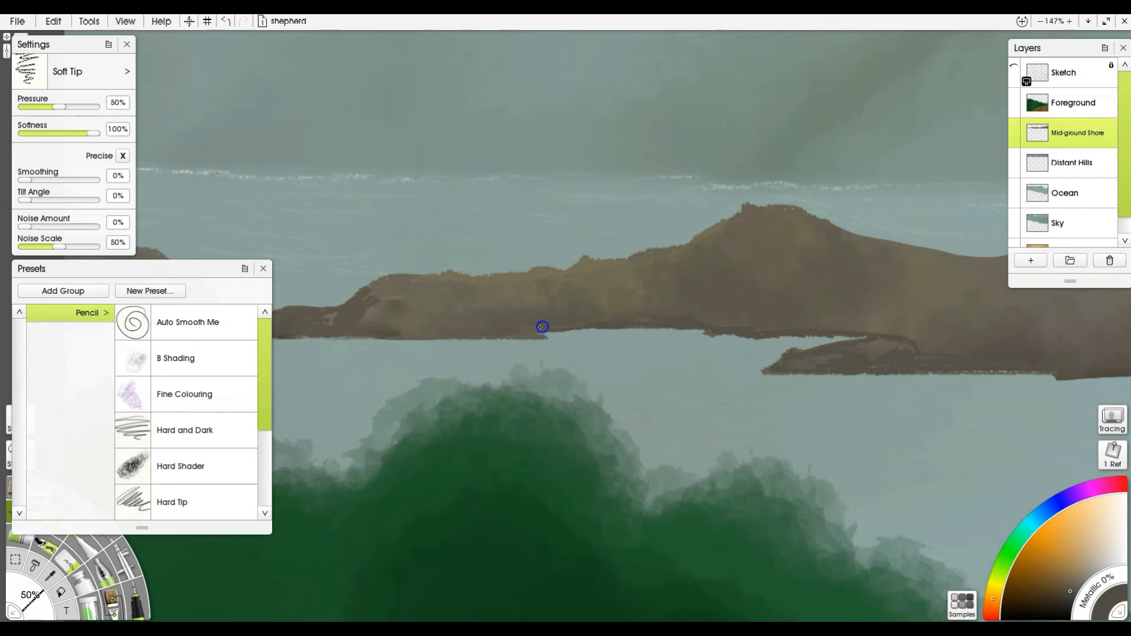
Step: Switch to the pastel and level the mid-ground shore's waterline under the second hill and eastward with straight dark brown strokes
left_click_drag(873, 320, 475, 336)
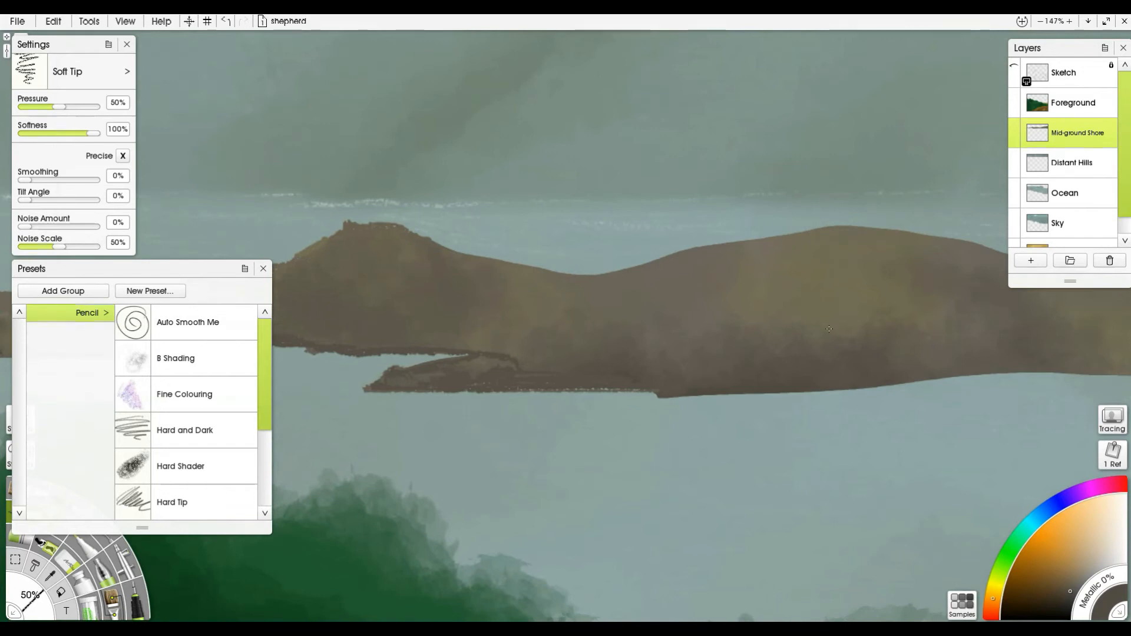
key("c")
mouse_move(729, 371)
left_mouse_down()
mouse_move(808, 391)
mouse_move(796, 389)
mouse_move(921, 385)
left_mouse_up()
left_click_drag(723, 390, 1130, 389)
left_click_drag(978, 397, 648, 406)
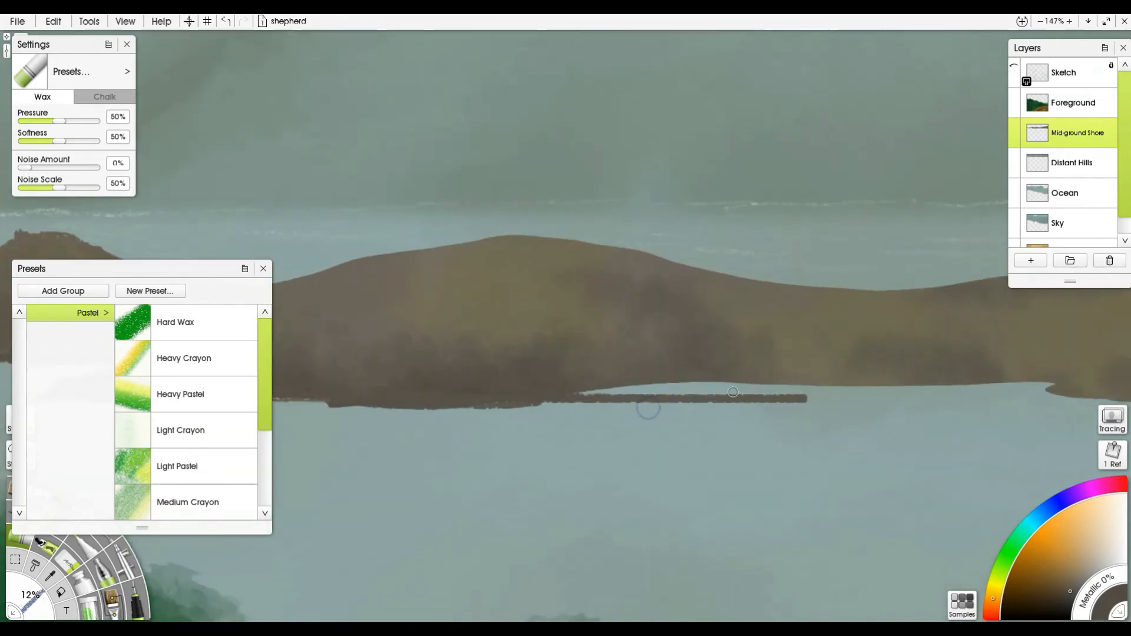
mouse_move(737, 399)
left_mouse_down()
mouse_move(1051, 386)
mouse_move(747, 384)
left_mouse_up()
key("alt")
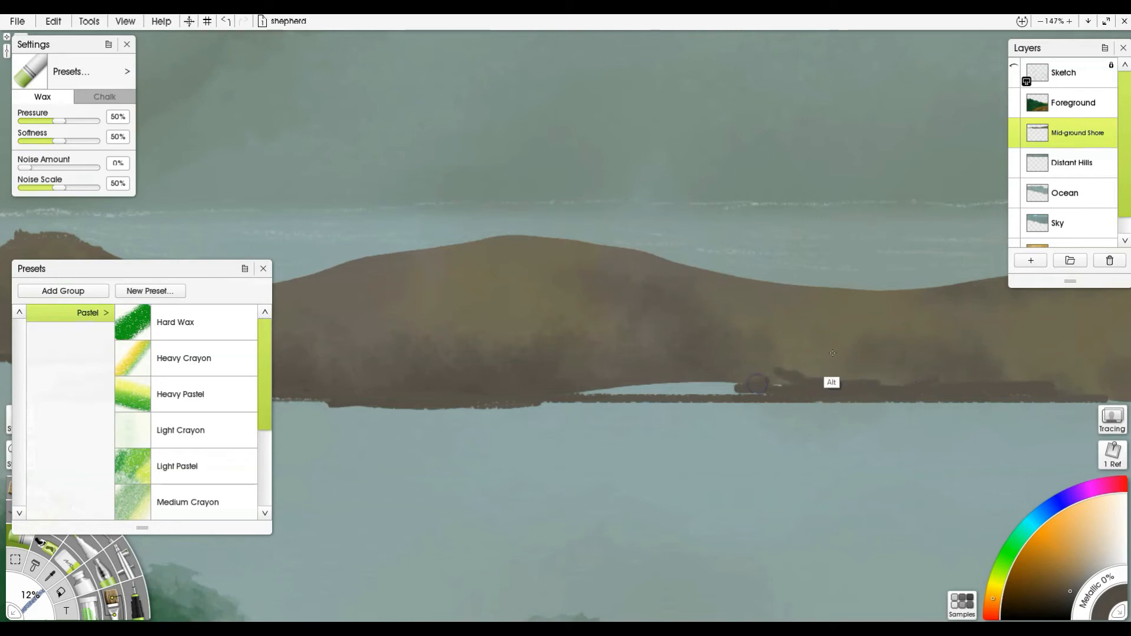
Step: Fill the water gap above the new waterline and blend the shore there with sampled olive and brown pastel strokes
left_click(833, 353, "alt")
mouse_move(858, 384)
left_mouse_down()
mouse_move(769, 371)
mouse_move(786, 386)
mouse_move(734, 394)
mouse_move(770, 383)
mouse_move(742, 375)
mouse_move(693, 388)
mouse_move(715, 374)
mouse_move(686, 393)
mouse_move(716, 386)
mouse_move(685, 377)
mouse_move(672, 389)
mouse_move(750, 386)
mouse_move(633, 392)
mouse_move(600, 380)
mouse_move(610, 392)
mouse_move(573, 394)
mouse_move(582, 372)
mouse_move(558, 396)
left_mouse_up()
left_click(720, 379, "alt")
left_click(620, 369, "alt")
left_click(557, 383, "alt")
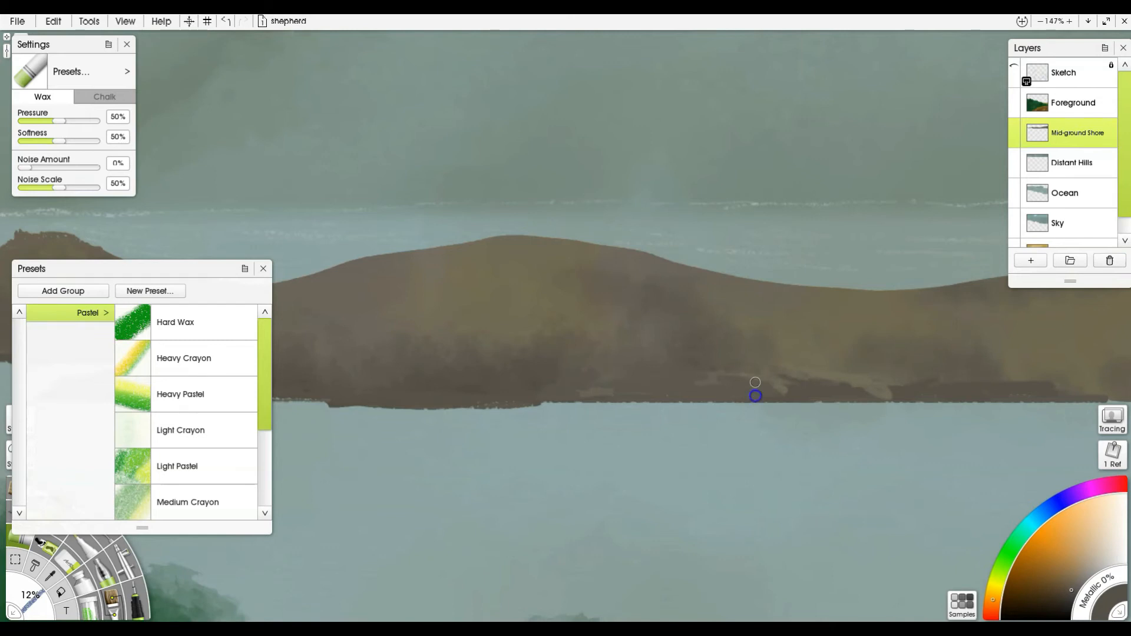
left_click_drag(816, 382, 885, 395)
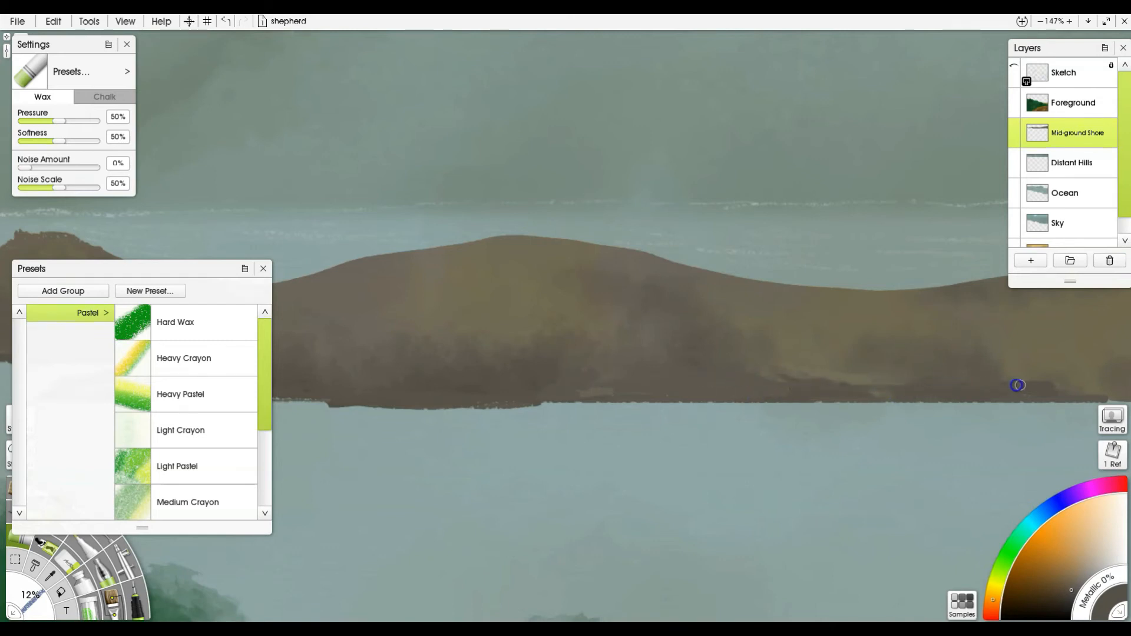
Step: Roughen the second hill's eastern ridge and summit with uneven pastel strokes in sampled olive and brown
left_click_drag(872, 327, 939, 383)
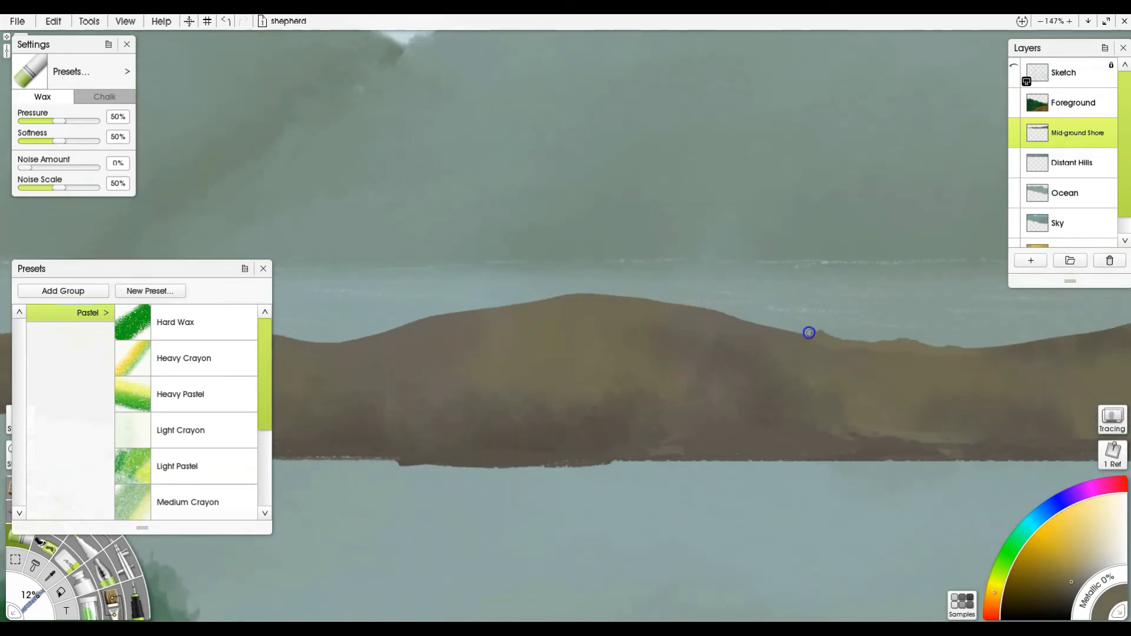
left_click(780, 332, "alt")
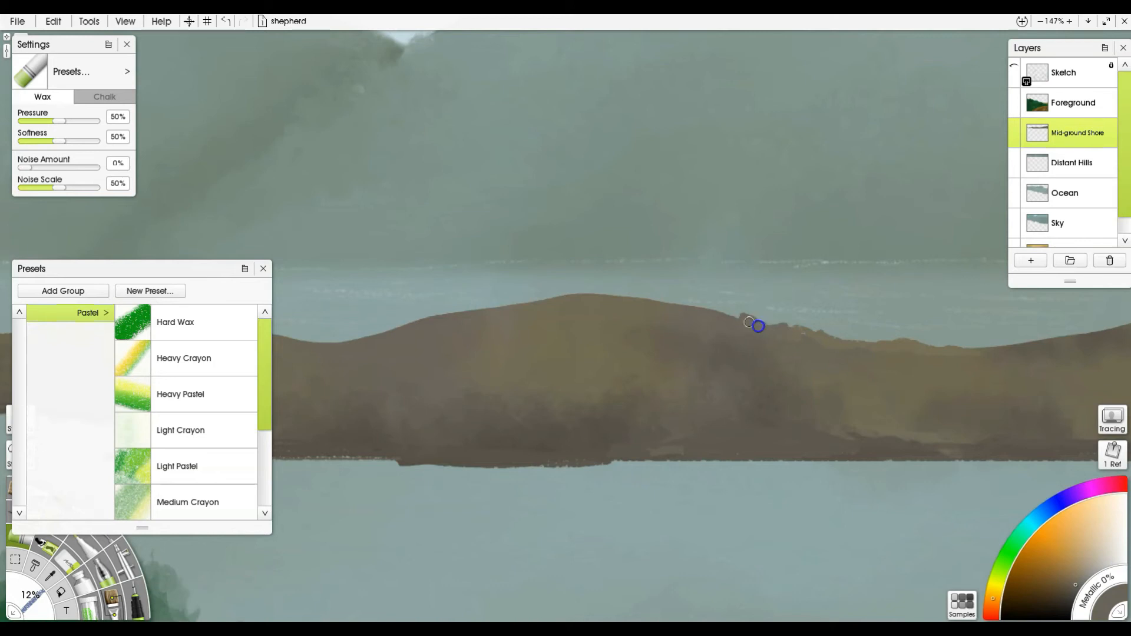
left_click(636, 304, "alt")
mouse_move(587, 297)
left_mouse_down()
mouse_move(530, 313)
mouse_move(540, 321)
mouse_move(525, 300)
mouse_move(502, 305)
left_mouse_up()
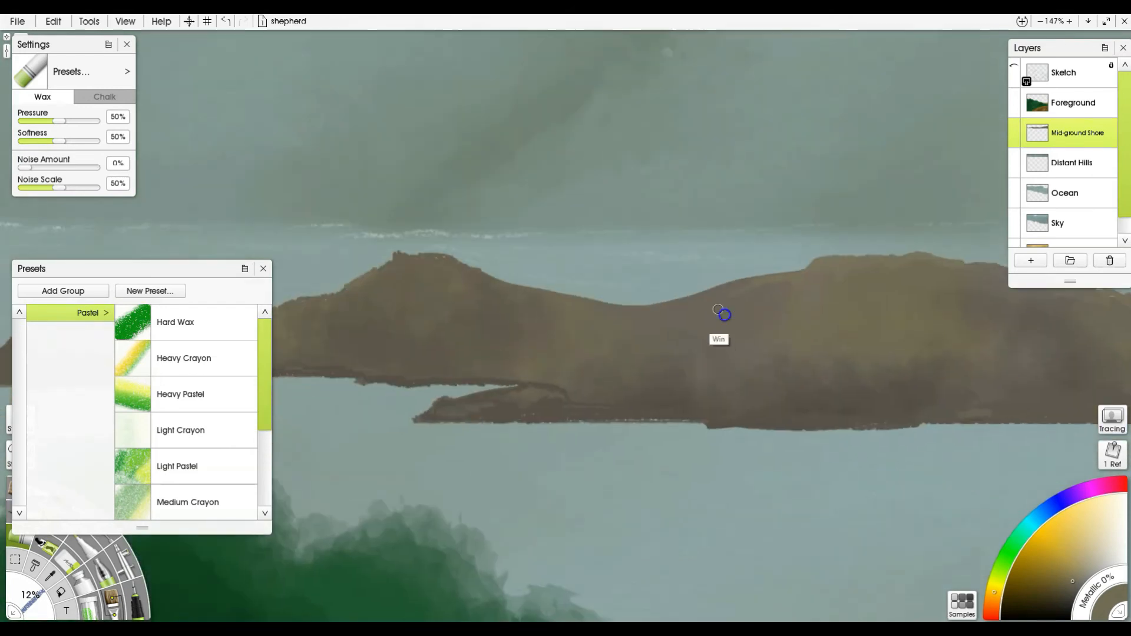
Step: Roughen the ridge line across the dip between the craggy main hill and the second hill in sampled browns
key("super")
key("super")
left_click(638, 314, "alt")
mouse_move(674, 303)
left_mouse_down()
mouse_move(656, 302)
mouse_move(823, 257)
mouse_move(606, 303)
mouse_move(519, 292)
left_mouse_up()
left_click(605, 311, "alt")
left_click(552, 301, "alt")
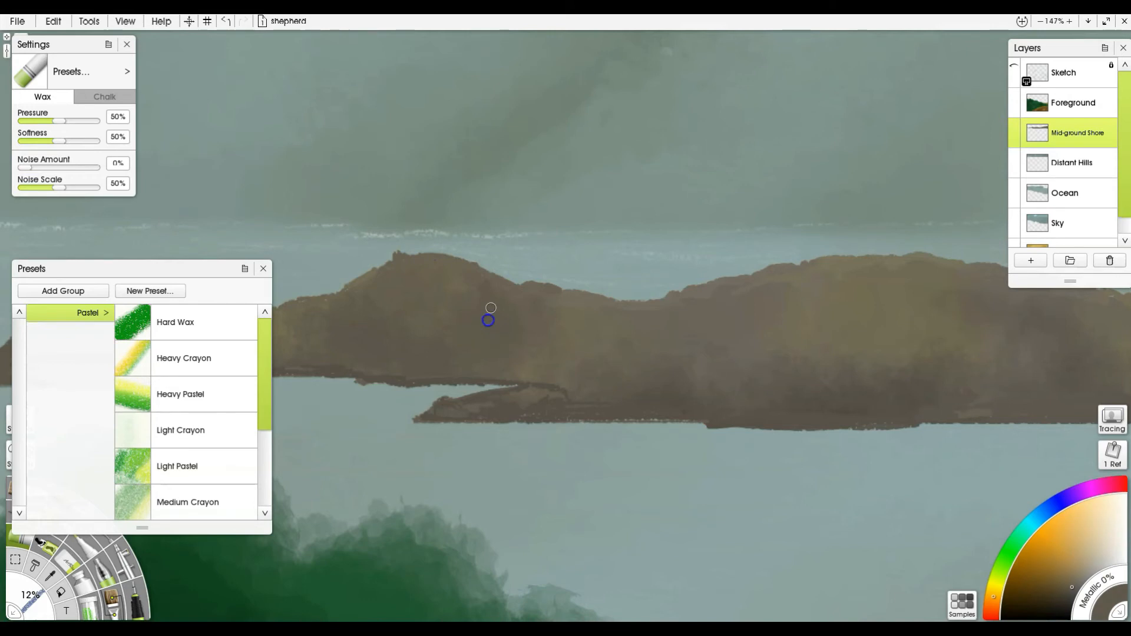
Step: Add olive and brown texture strokes to the slopes of the craggy hill and the second hill, then sample the dark shoreline brown
left_click_drag(799, 284, 807, 337)
left_click(833, 339, "alt")
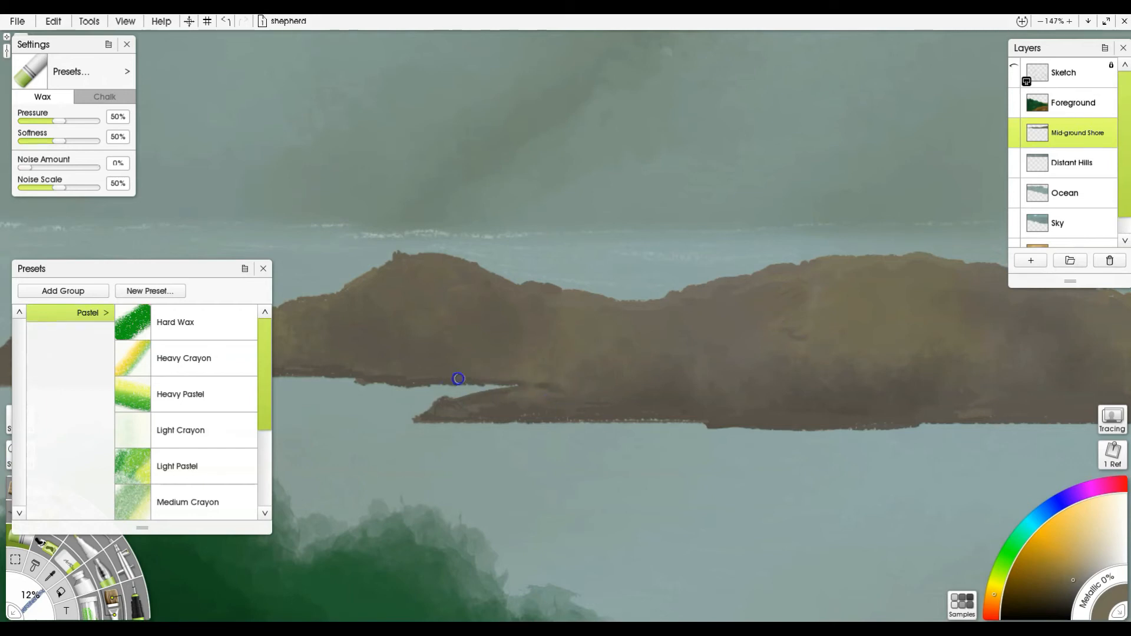
left_click(676, 414, "alt")
left_click(677, 414, "alt")
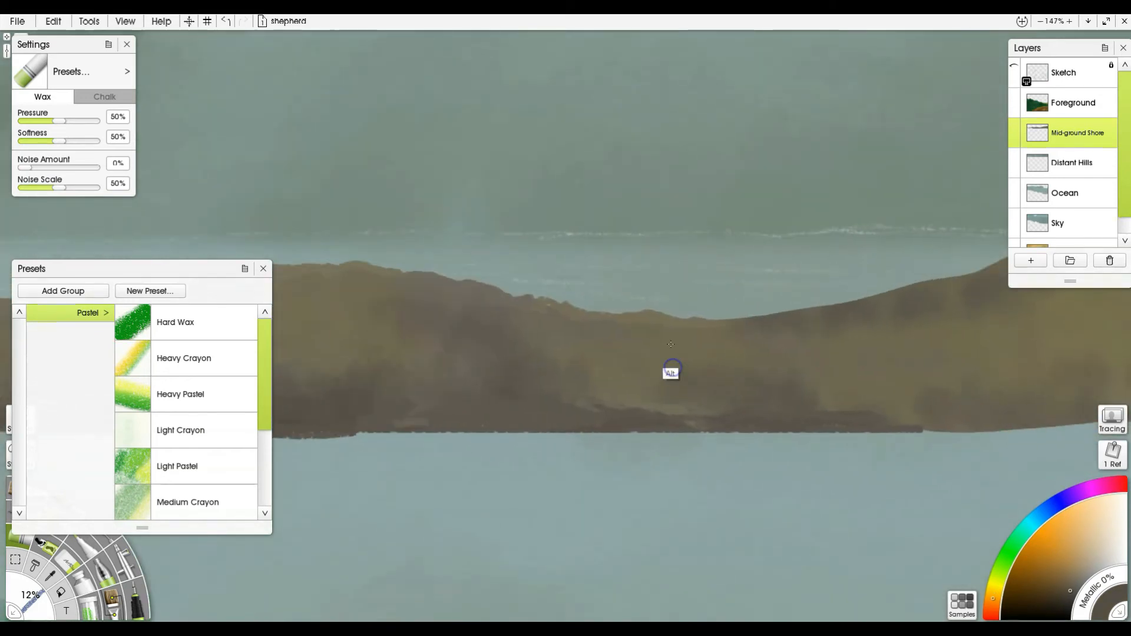
Step: Roughen the ridge climbing from the low saddle toward the large eastern hill and touch up the shoreline beneath it with sampled colors
left_click(670, 344, "alt")
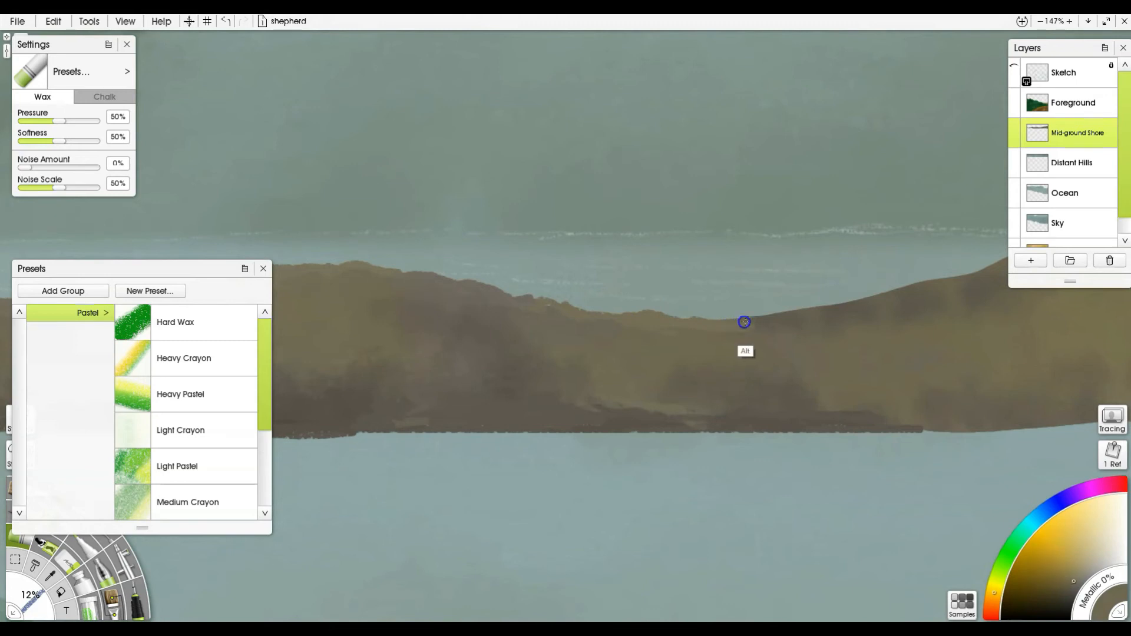
mouse_move(766, 323)
left_mouse_down()
mouse_move(849, 311)
mouse_move(829, 304)
mouse_move(929, 288)
mouse_move(830, 308)
left_mouse_up()
left_click(811, 421, "alt")
mouse_move(864, 409)
left_mouse_down()
mouse_move(980, 428)
mouse_move(910, 411)
mouse_move(870, 427)
mouse_move(728, 409)
mouse_move(674, 419)
mouse_move(699, 418)
mouse_move(644, 416)
mouse_move(618, 393)
mouse_move(661, 408)
mouse_move(596, 401)
left_mouse_up()
left_click_drag(596, 401, 810, 413)
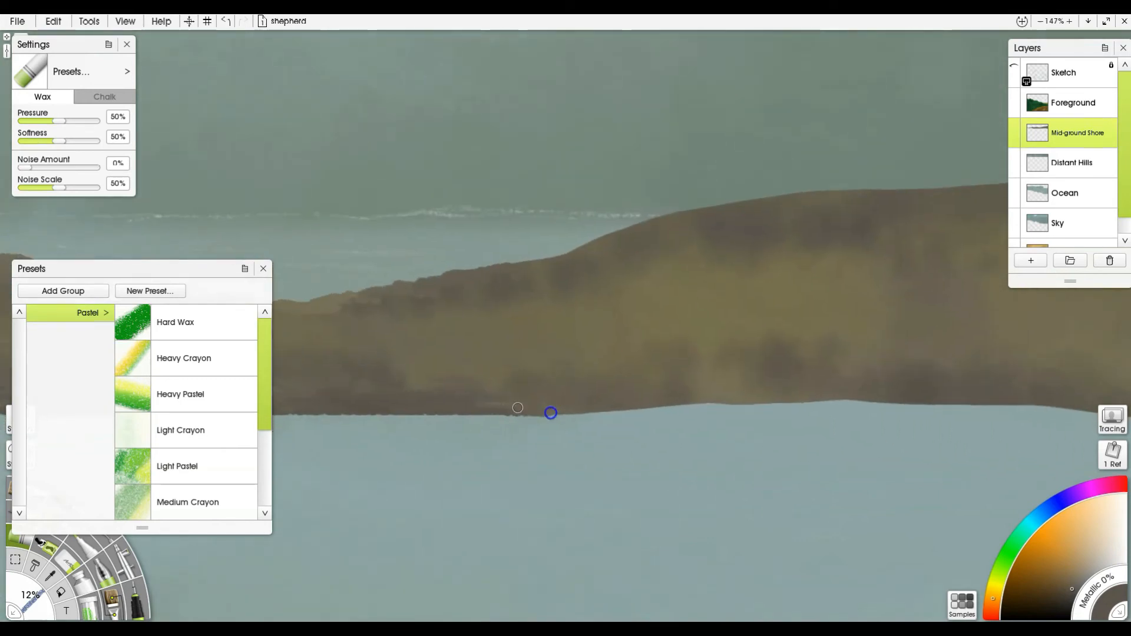
Step: Lay a straight, level brown stroke along the waterline beneath the large eastern hill and begin filling the gap above it
left_click(545, 412, "alt")
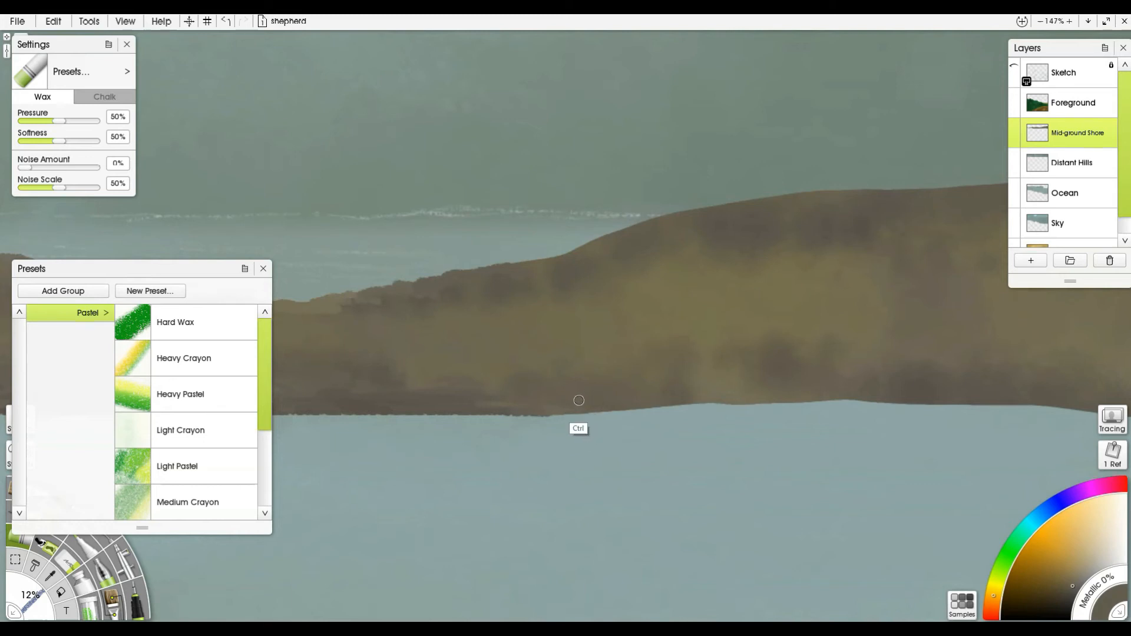
left_click_drag(528, 414, 1106, 391)
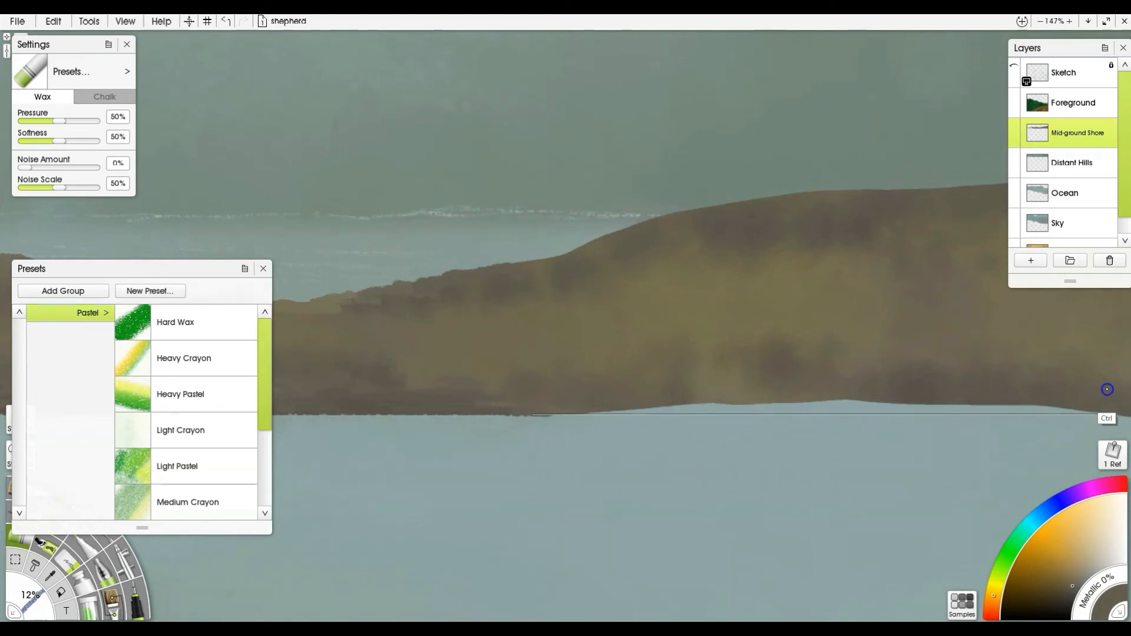
left_click(738, 400, "alt")
mouse_move(738, 400)
left_mouse_down()
mouse_move(648, 406)
mouse_move(833, 410)
mouse_move(872, 390)
mouse_move(903, 394)
mouse_move(871, 405)
mouse_move(944, 400)
mouse_move(951, 410)
mouse_move(791, 396)
mouse_move(775, 411)
mouse_move(718, 403)
mouse_move(779, 404)
mouse_move(736, 394)
mouse_move(681, 408)
mouse_move(634, 401)
mouse_move(645, 406)
mouse_move(637, 416)
mouse_move(733, 411)
mouse_move(750, 402)
mouse_move(701, 393)
mouse_move(759, 394)
mouse_move(770, 409)
mouse_move(803, 383)
mouse_move(815, 399)
mouse_move(775, 400)
mouse_move(849, 412)
mouse_move(730, 402)
left_mouse_up()
Step: Fill the remaining gaps under the large hill with sampled browns and extend the shoreline in a low step to the canvas edge
left_click(874, 393, "alt")
left_click(925, 384, "alt")
left_click(750, 399, "alt")
left_click(777, 361, "alt")
left_click_drag(717, 385, 730, 396)
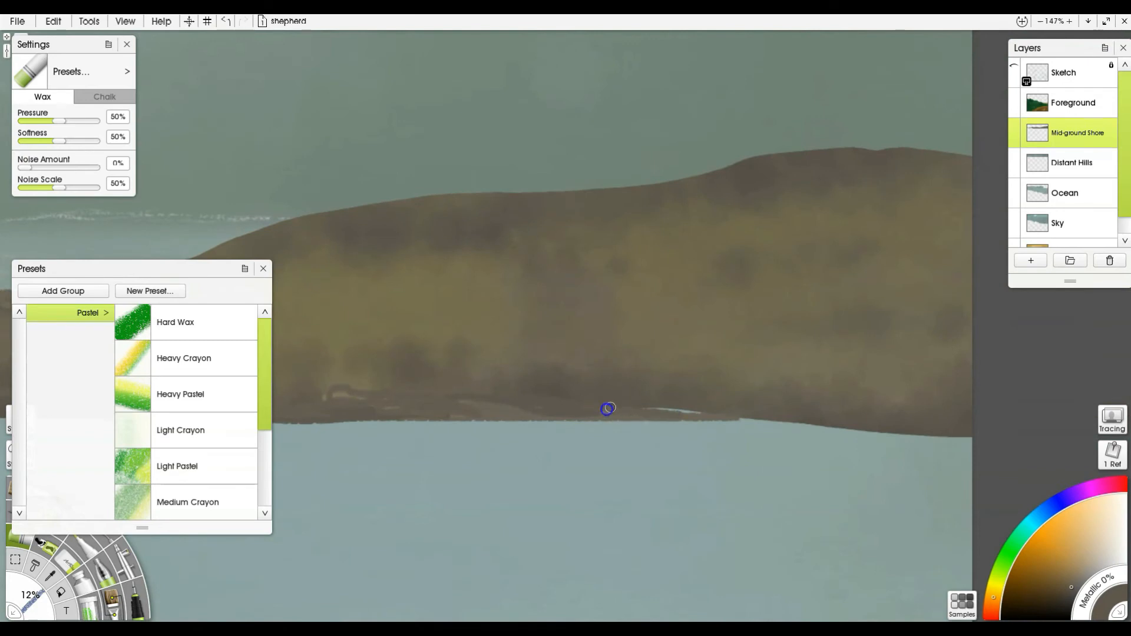
mouse_move(608, 408)
left_mouse_down()
mouse_move(704, 403)
mouse_move(676, 401)
left_mouse_up()
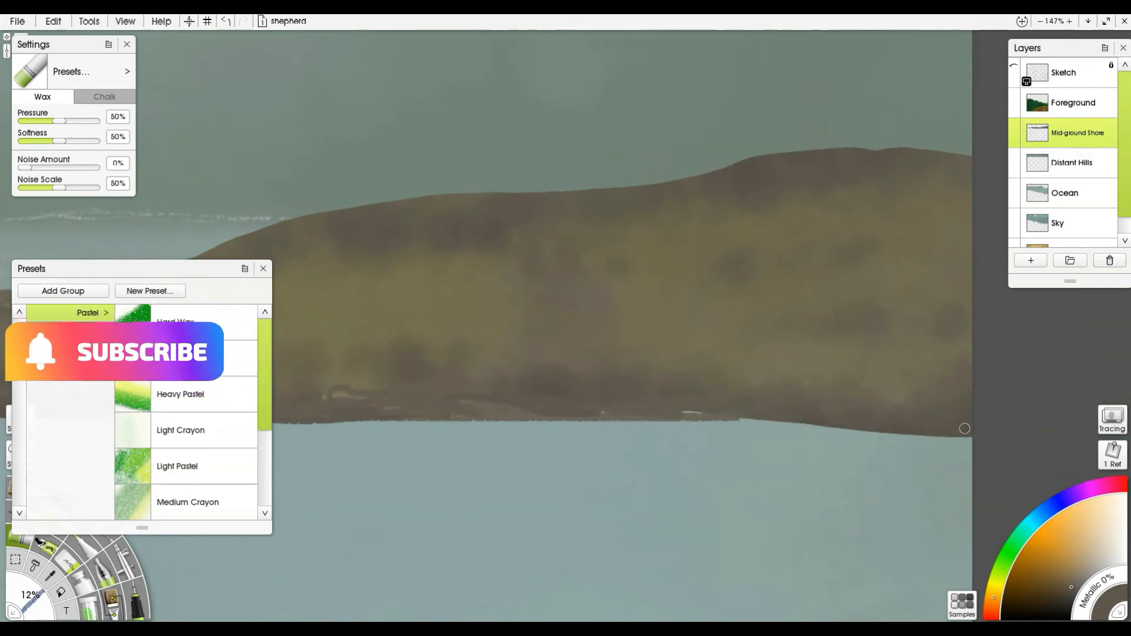
left_click_drag(974, 432, 804, 432)
mouse_move(879, 430)
left_mouse_down()
mouse_move(737, 422)
mouse_move(820, 425)
mouse_move(788, 418)
left_mouse_up()
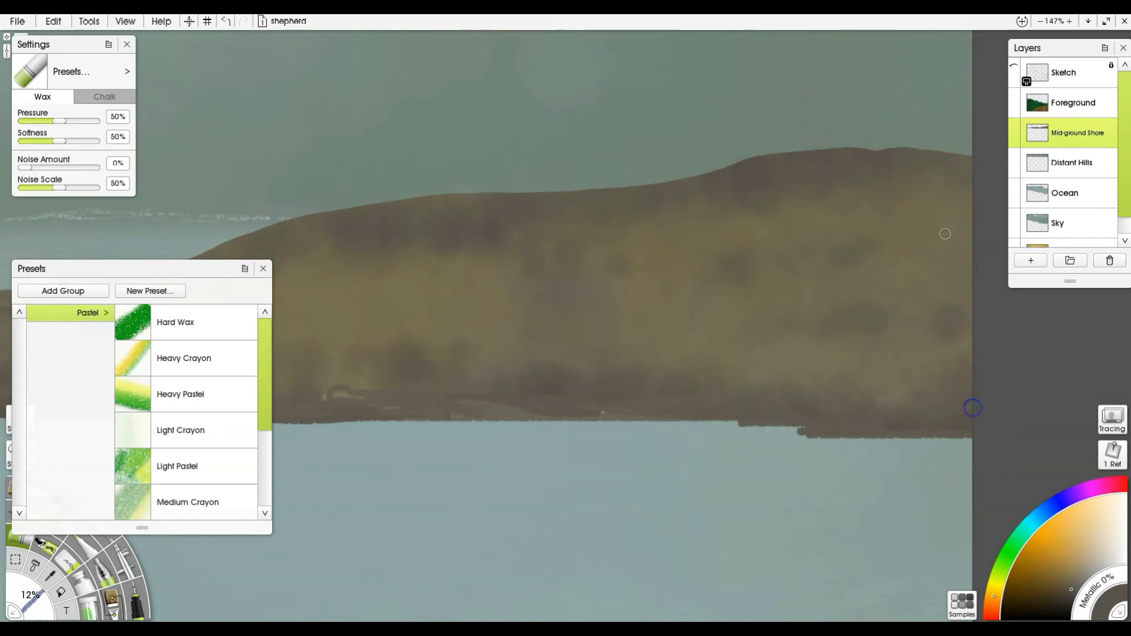
Step: Roughen the large eastern hill's whole ridge line with uneven brown pastel strokes from the canvas edge down its western slope
mouse_move(949, 184)
left_mouse_down()
mouse_move(961, 151)
mouse_move(815, 147)
mouse_move(580, 195)
left_mouse_up()
mouse_move(639, 220)
left_mouse_down()
mouse_move(877, 238)
mouse_move(806, 202)
mouse_move(695, 222)
mouse_move(678, 207)
mouse_move(649, 209)
mouse_move(613, 225)
mouse_move(575, 221)
mouse_move(534, 243)
mouse_move(572, 230)
mouse_move(557, 219)
mouse_move(421, 278)
mouse_move(347, 283)
mouse_move(367, 291)
mouse_move(627, 209)
left_mouse_up()
left_click(572, 231, "alt")
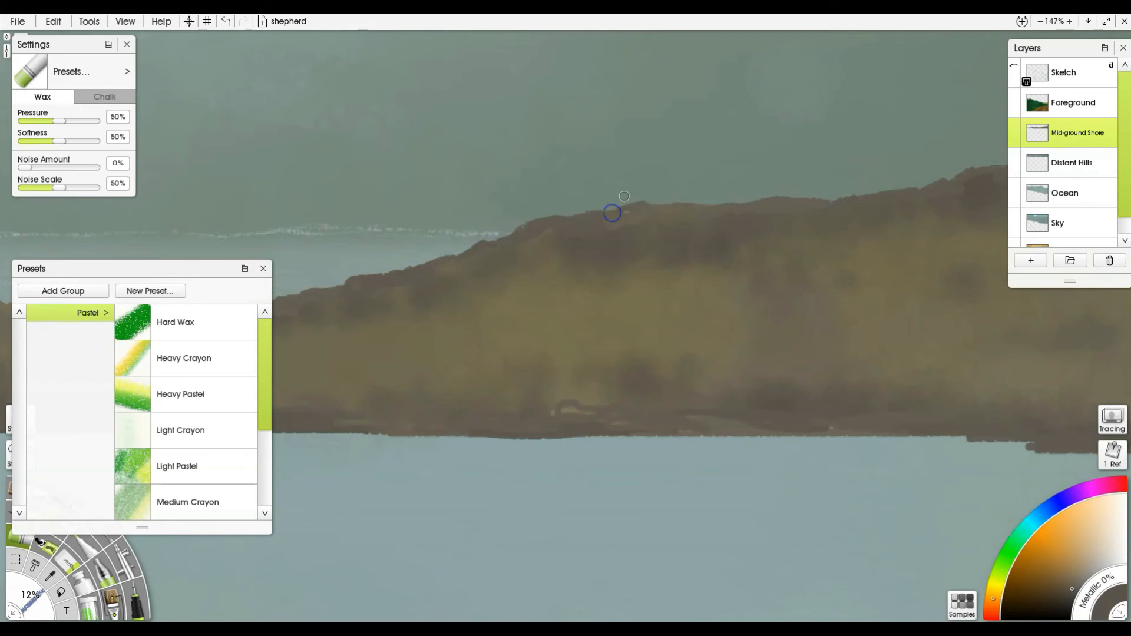
Step: Hide the brush presets and paint foam at the shoreline's eastern end in a lightened sample of the water color
scroll(623, 196, "down", 5)
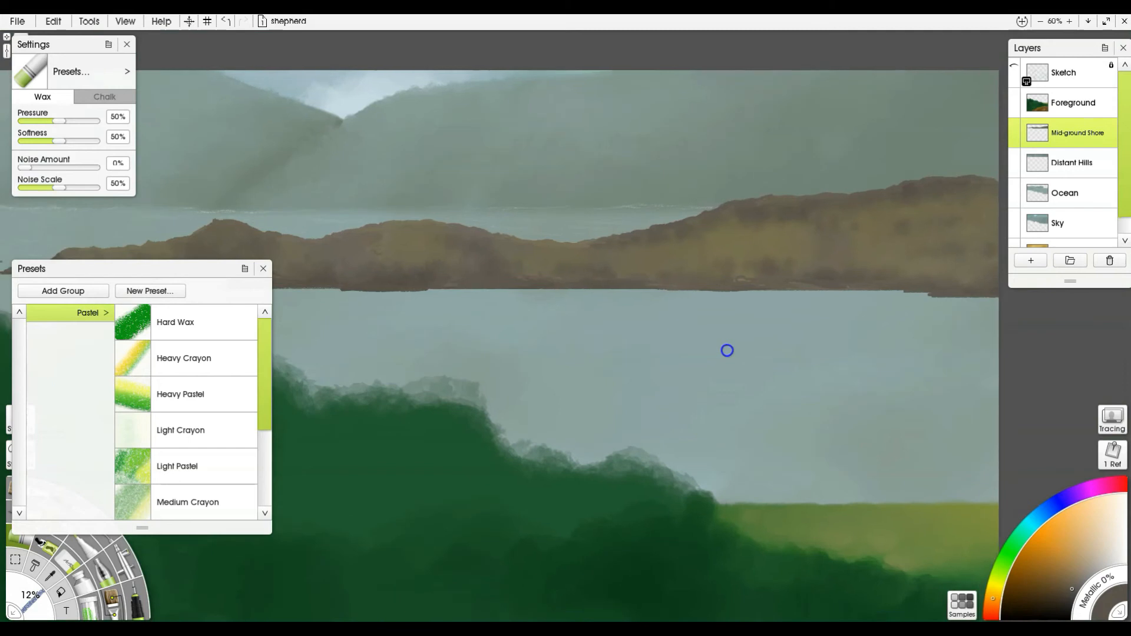
left_click_drag(727, 350, 834, 314)
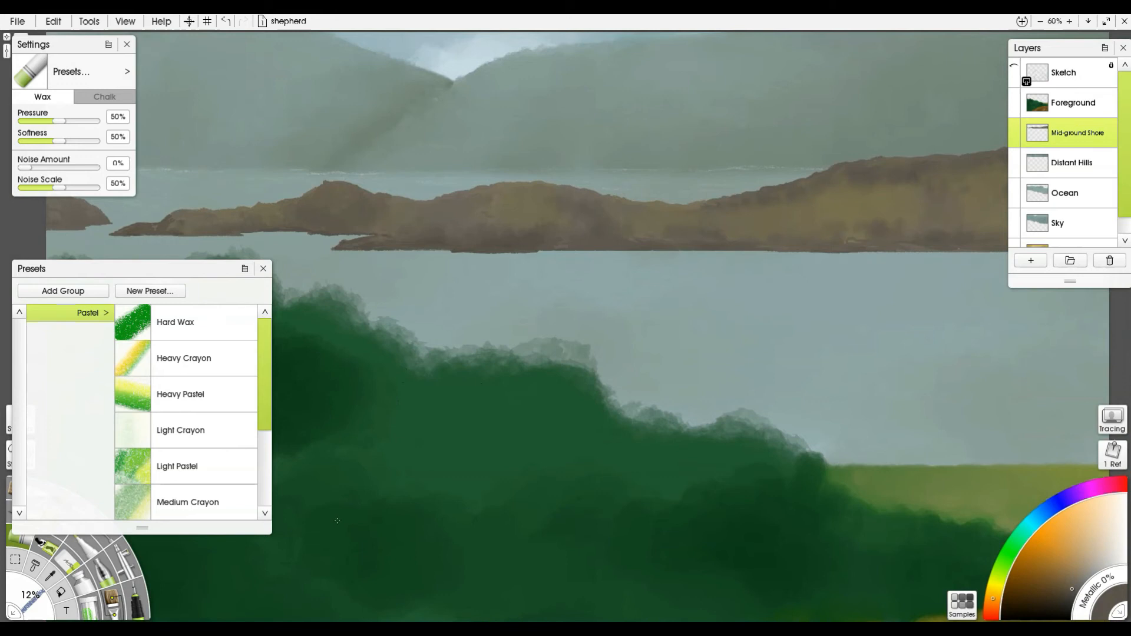
left_click(263, 268)
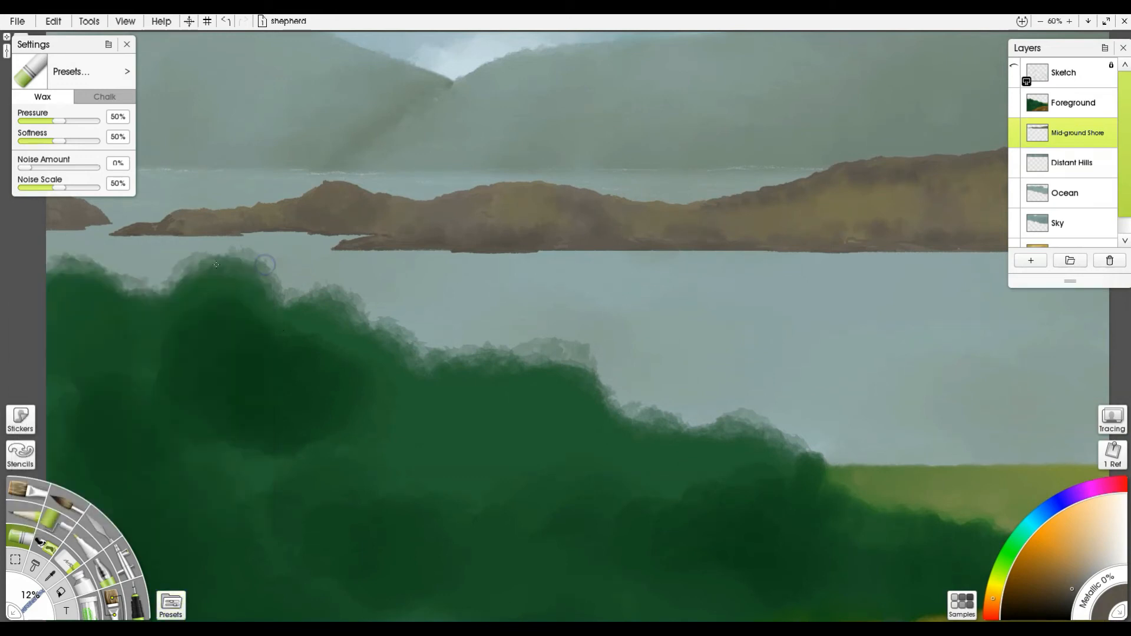
key("minus")
mouse_move(407, 356)
left_mouse_down()
mouse_move(396, 256)
mouse_move(452, 312)
mouse_move(452, 329)
left_mouse_up()
key("plus")
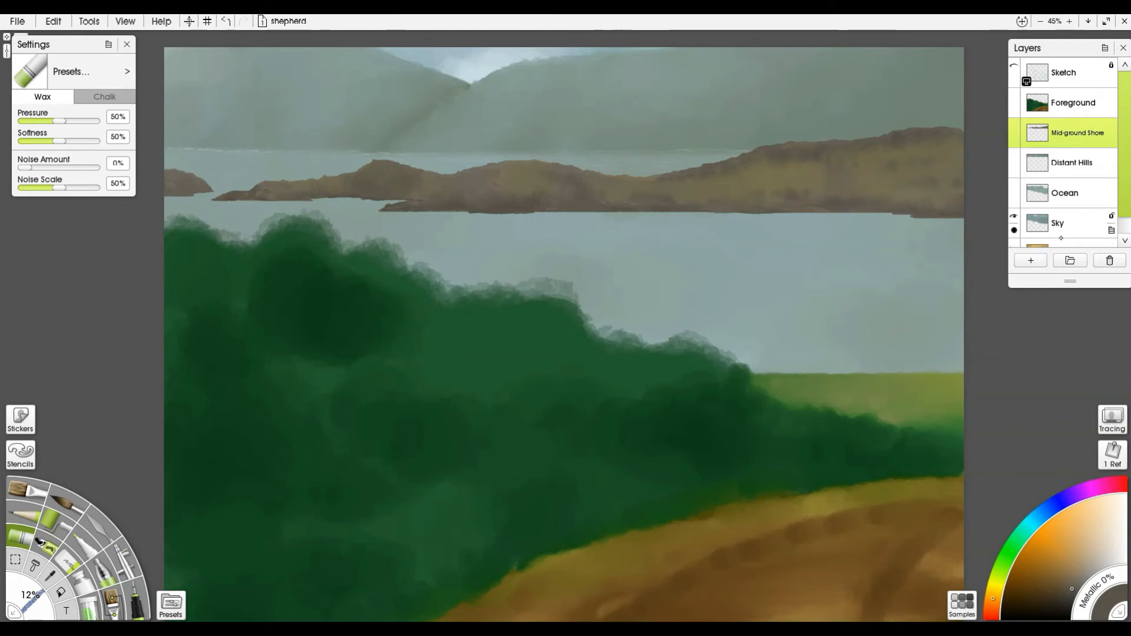
left_click(825, 288, "alt")
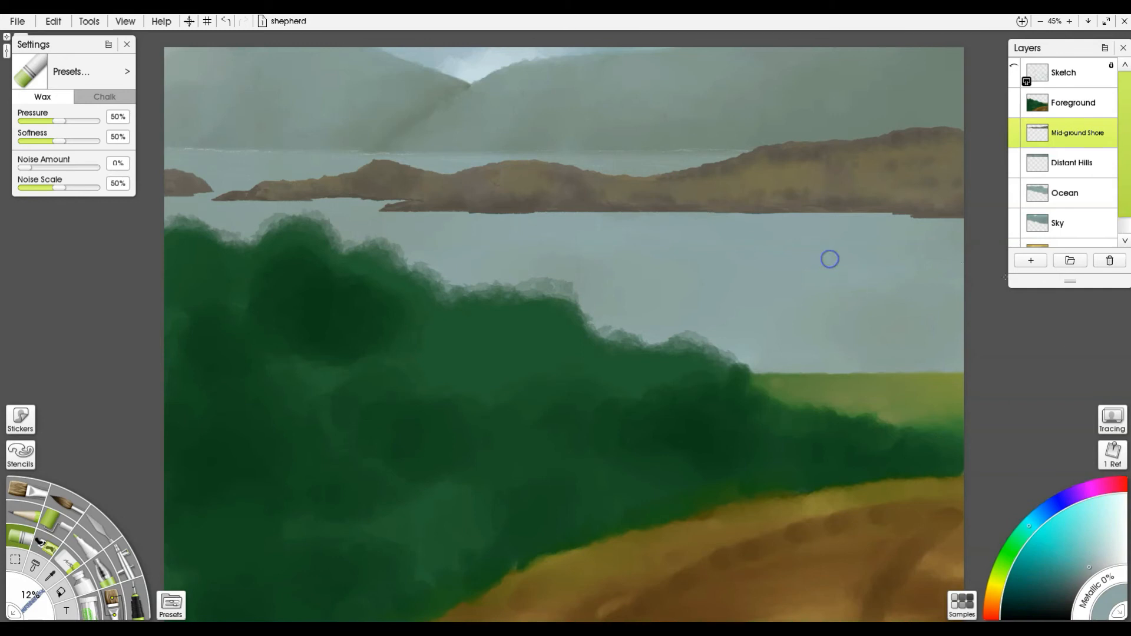
left_click(1105, 559)
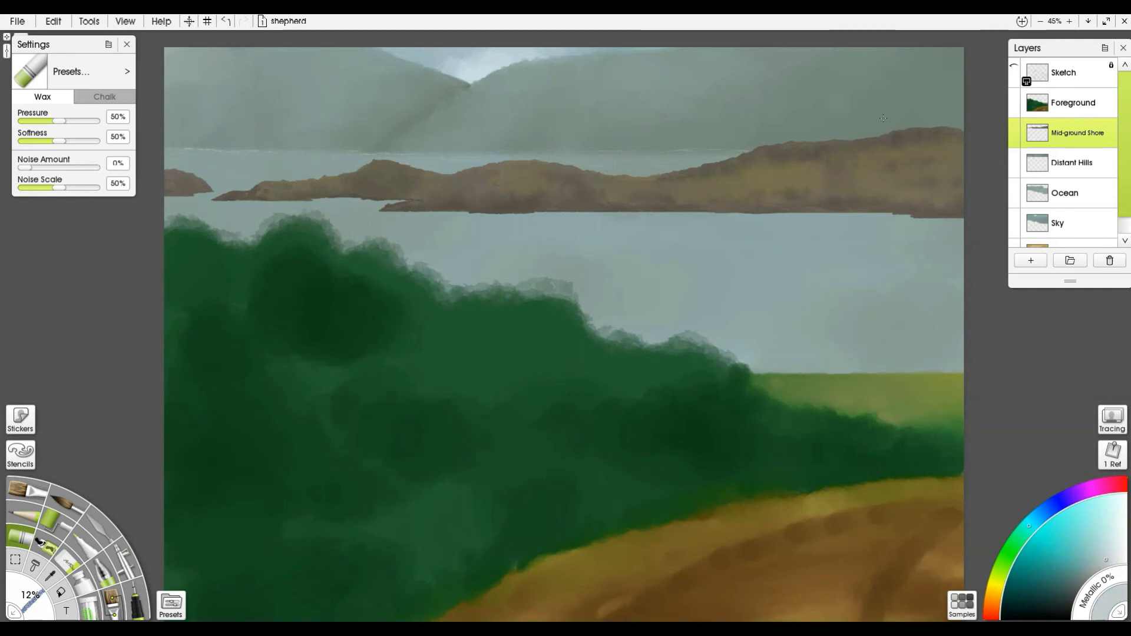
mouse_move(908, 217)
left_mouse_down()
mouse_move(964, 217)
mouse_move(802, 213)
mouse_move(967, 218)
left_mouse_up()
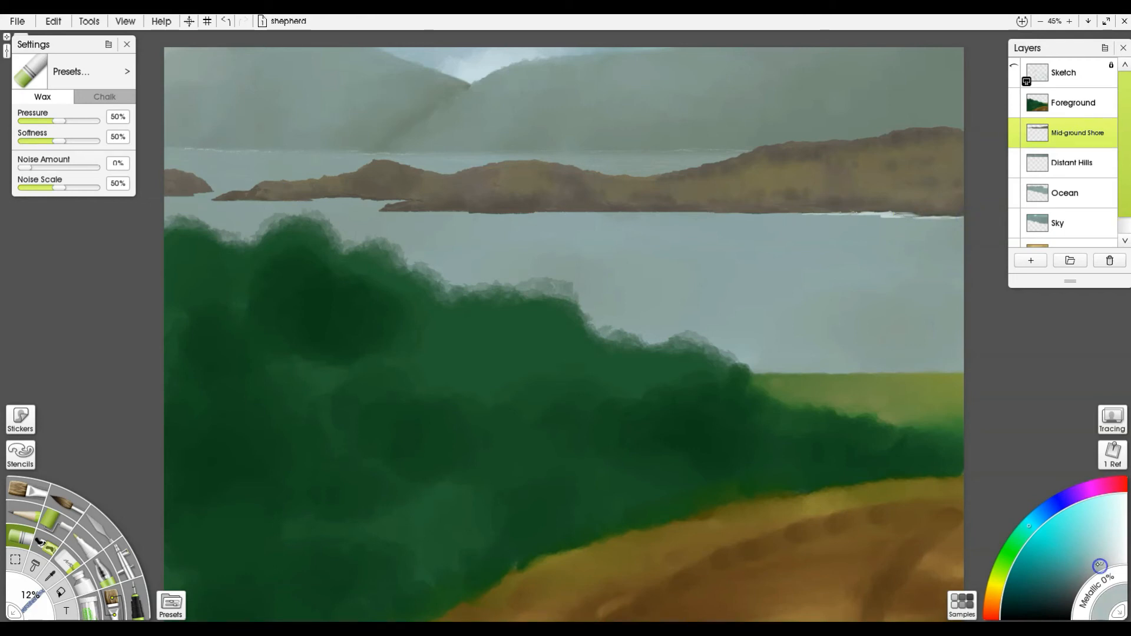
left_click_drag(884, 214, 971, 216)
Step: Paint thin pale foam lines along the peninsula, spit and main shoreline, and add ripples on the water behind the saddle
mouse_move(224, 200)
left_mouse_down()
mouse_move(396, 201)
mouse_move(372, 204)
left_mouse_up()
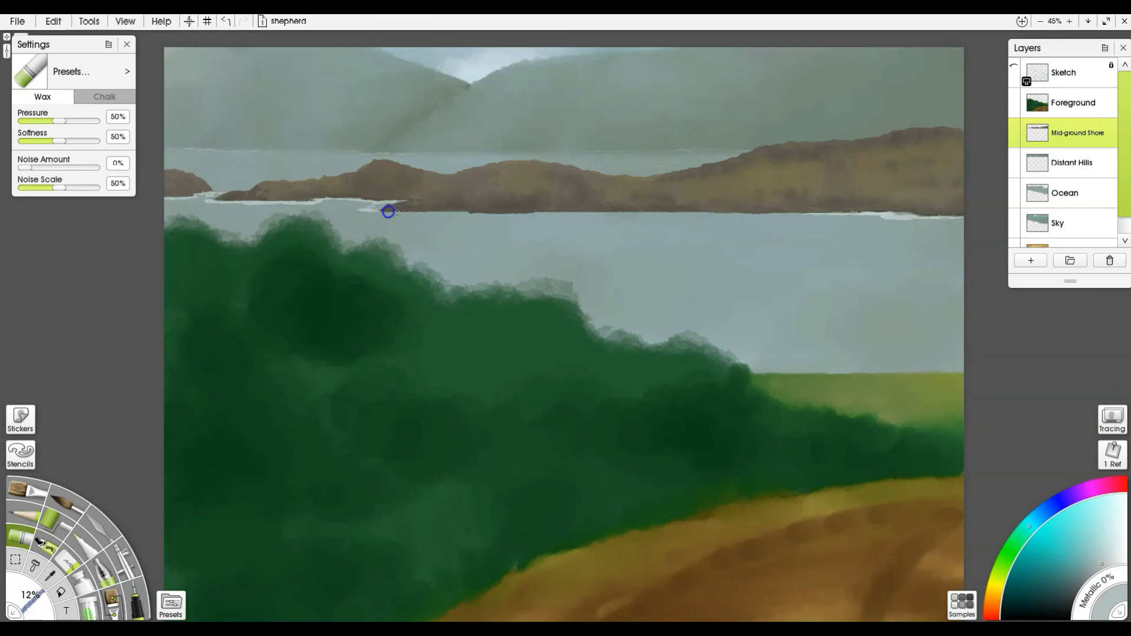
mouse_move(435, 212)
left_mouse_down()
mouse_move(819, 215)
mouse_move(719, 212)
left_mouse_up()
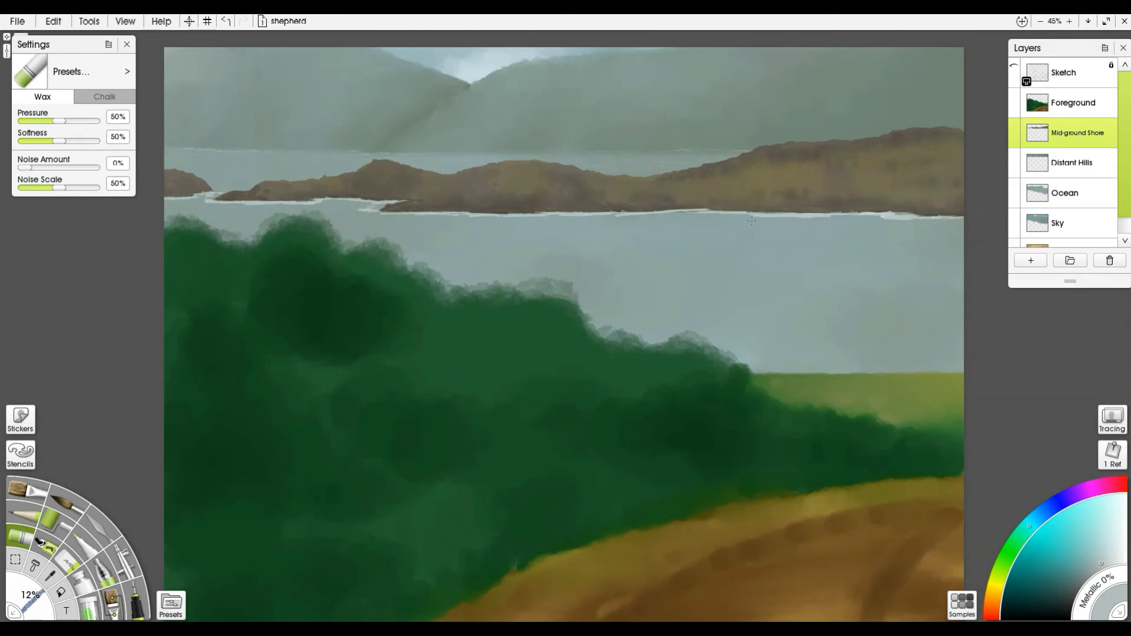
mouse_move(681, 166)
left_mouse_down()
mouse_move(629, 170)
mouse_move(690, 168)
mouse_move(599, 169)
mouse_move(701, 165)
left_mouse_up()
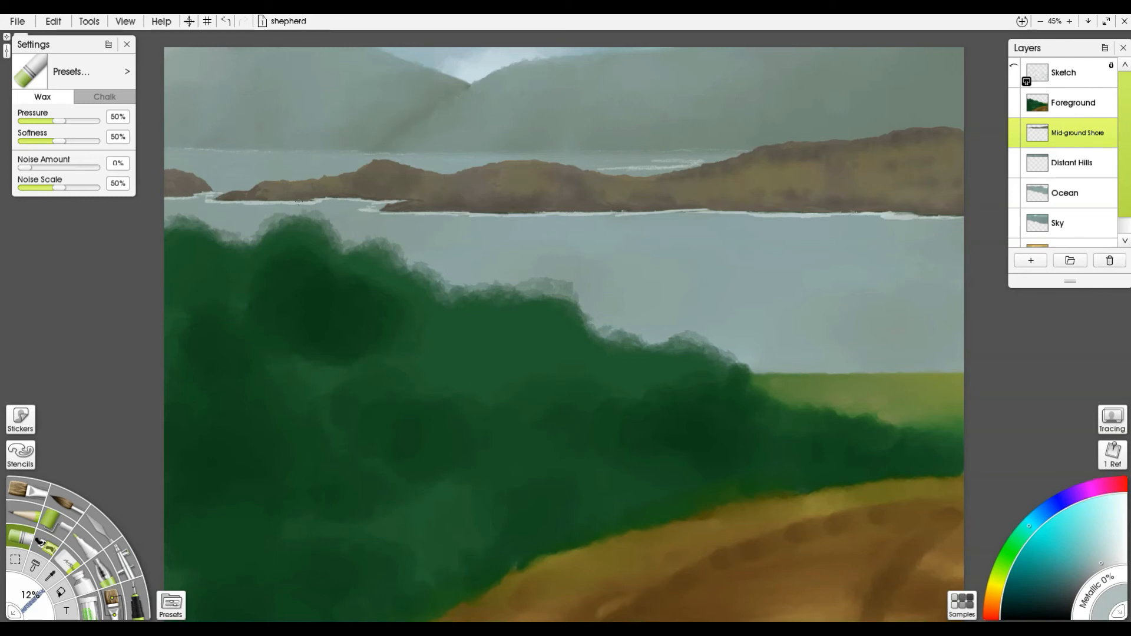
Step: Thicken and break up the foam along the peninsula and main shore with small uneven pale strokes
left_click_drag(309, 200, 469, 211)
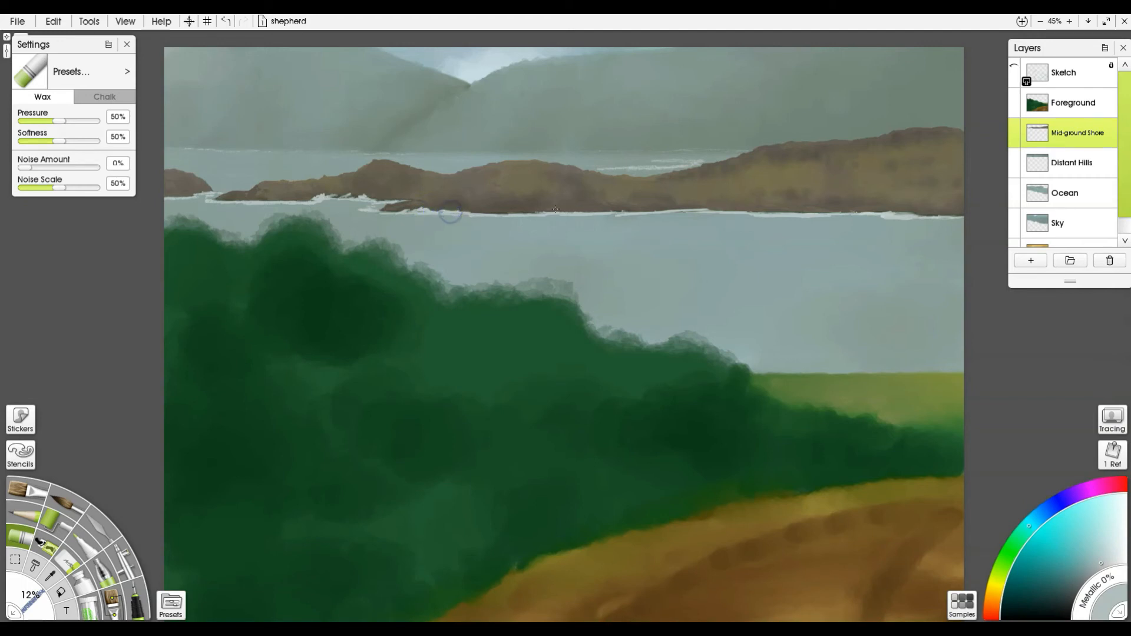
left_click_drag(571, 213, 626, 211)
left_click_drag(737, 209, 810, 214)
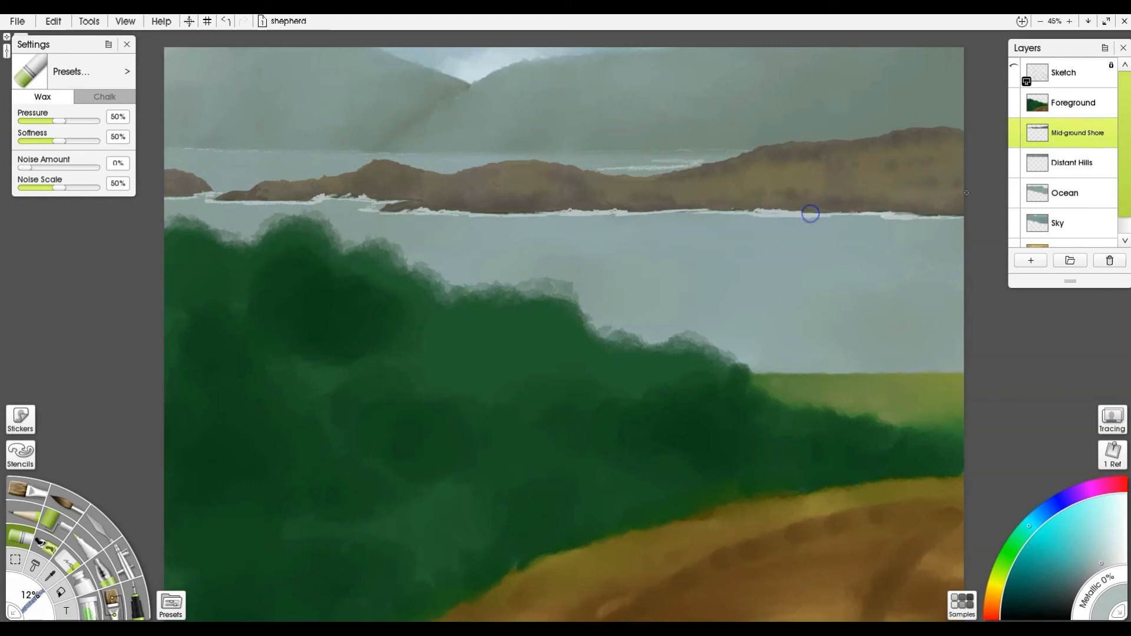
mouse_move(914, 215)
left_mouse_down()
mouse_move(939, 214)
mouse_move(916, 213)
mouse_move(964, 215)
mouse_move(895, 215)
left_mouse_up()
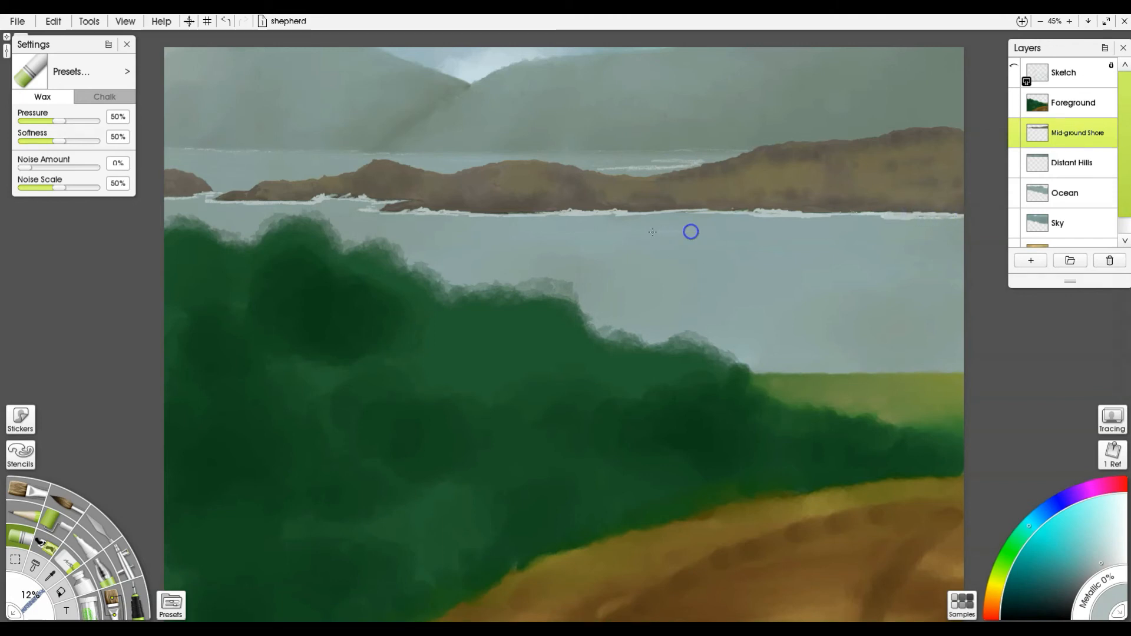
Step: Paint a small brown rock with pale foam streaks around it in the open water below the main shore
mouse_move(626, 233)
left_mouse_down()
mouse_move(738, 234)
mouse_move(609, 235)
mouse_move(669, 238)
left_mouse_up()
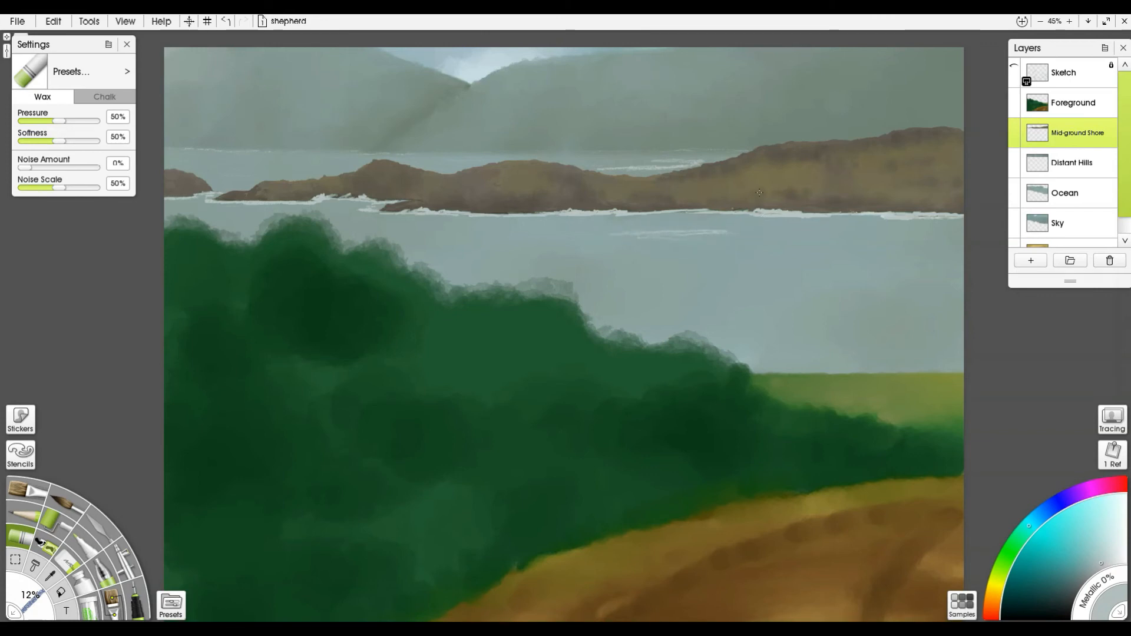
left_click(735, 202, "alt")
mouse_move(684, 232)
left_mouse_down()
mouse_move(693, 228)
mouse_move(670, 230)
mouse_move(707, 231)
mouse_move(663, 234)
mouse_move(743, 232)
left_mouse_up()
left_click(775, 212, "alt")
Step: Place the water-wave stencil on the canvas over the open water below the mid-ground shore
left_click(21, 455)
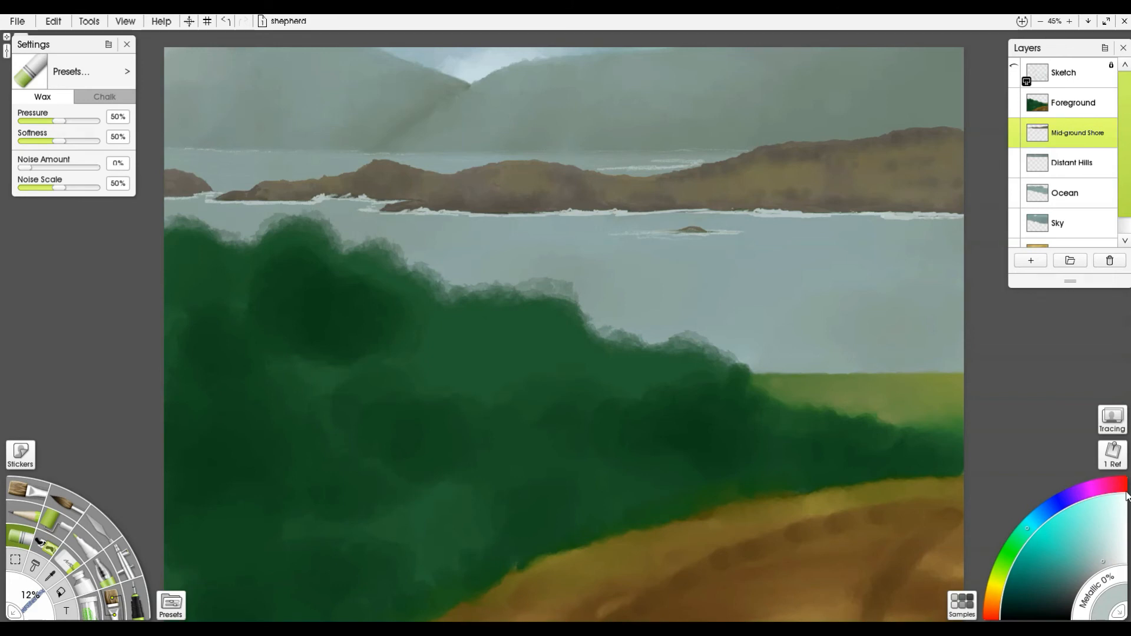
left_click_drag(1126, 495, 992, 563)
left_click_drag(930, 483, 561, 169)
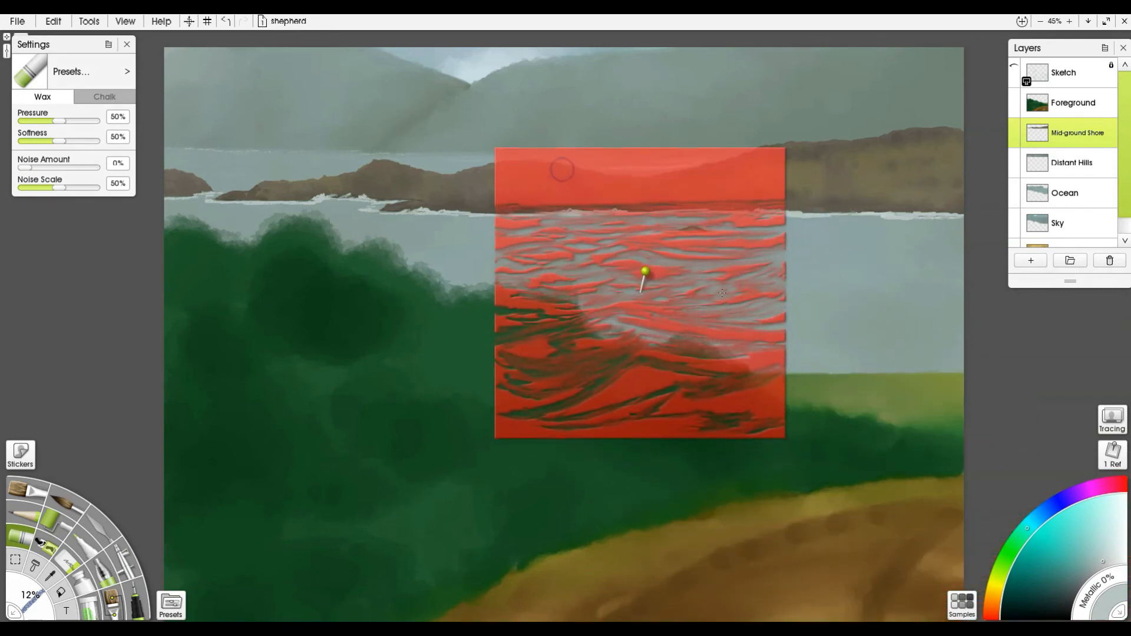
Step: Flatten the water-wave stencil into a wide, low strip and paint pale ripples through it along the water below the main shore
left_click_drag(741, 191, 758, 359)
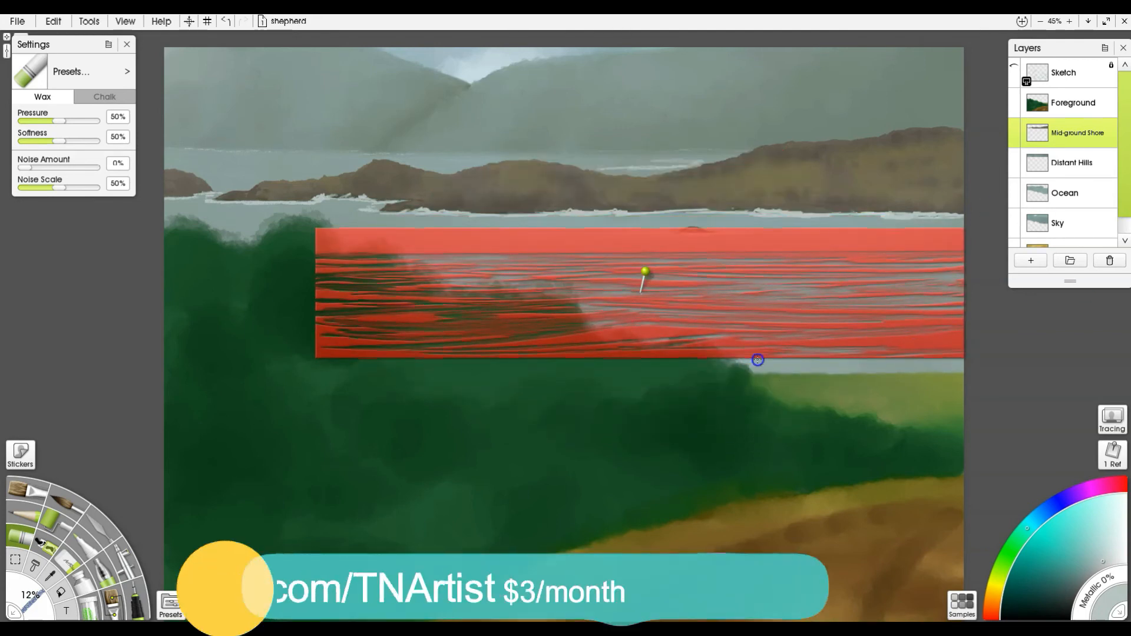
left_click_drag(719, 245, 474, 208)
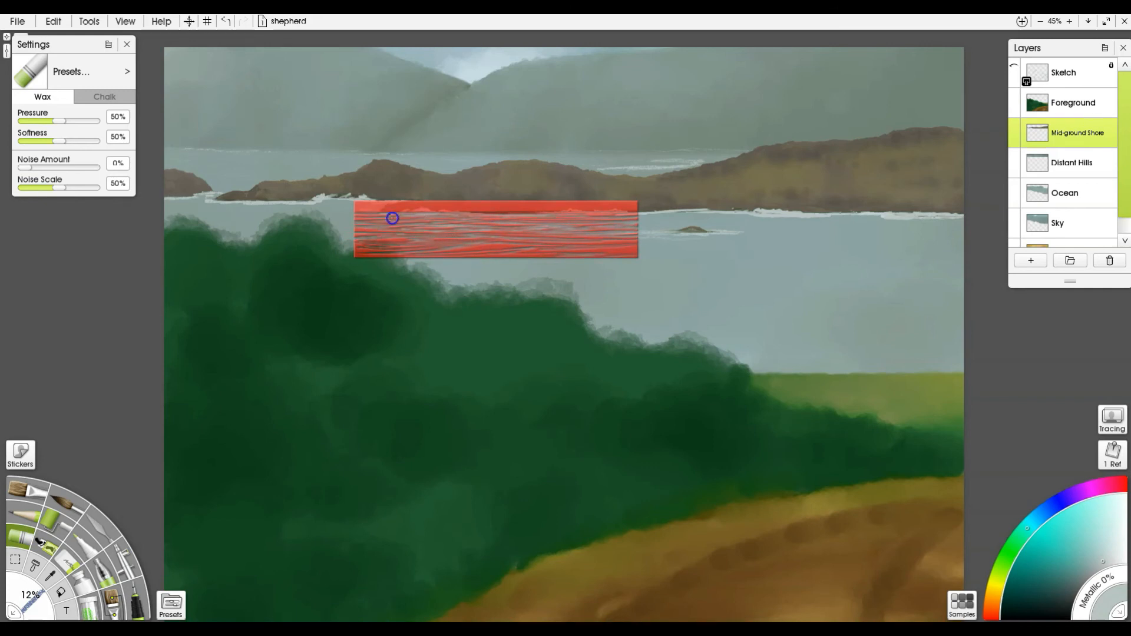
left_click_drag(516, 208, 743, 213)
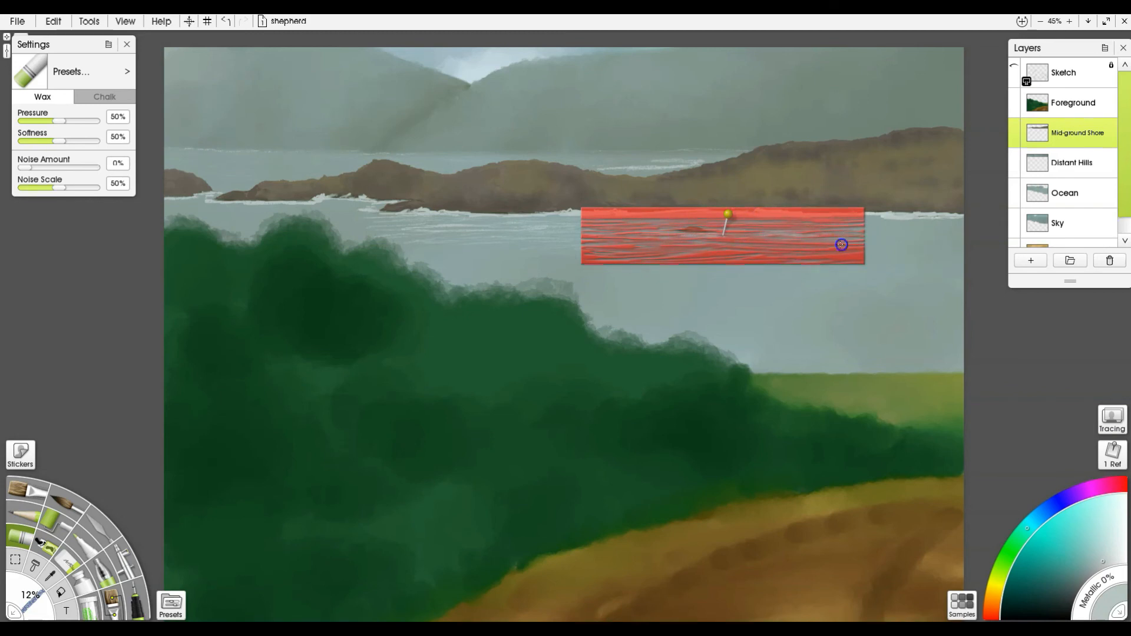
left_click_drag(686, 217, 744, 212)
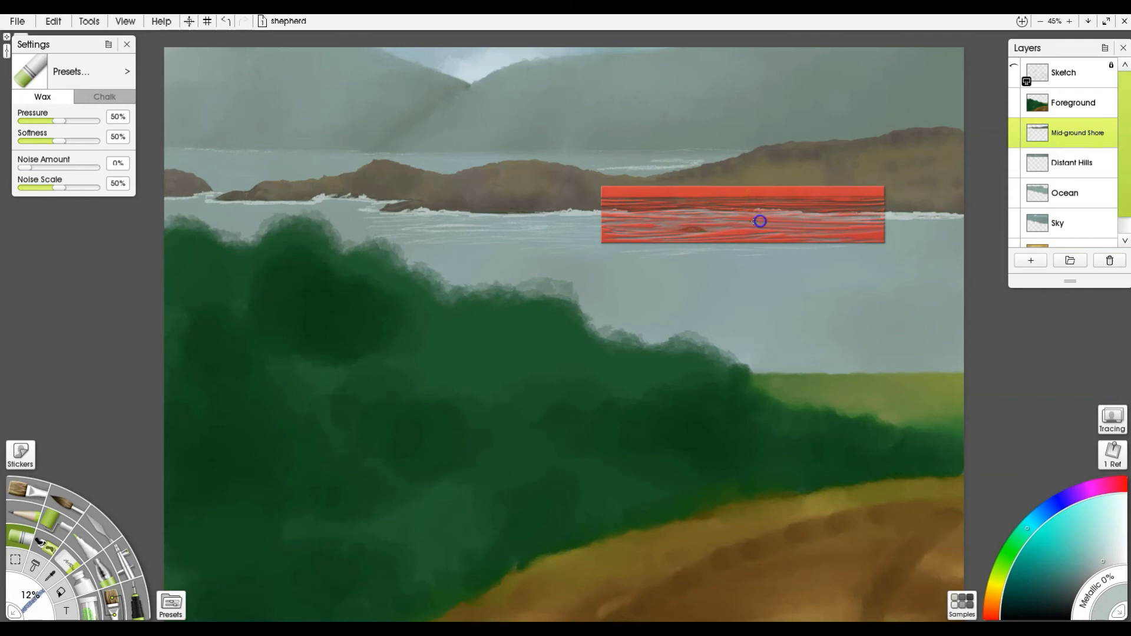
mouse_move(793, 194)
left_mouse_down()
mouse_move(922, 243)
mouse_move(907, 240)
mouse_move(942, 211)
left_mouse_up()
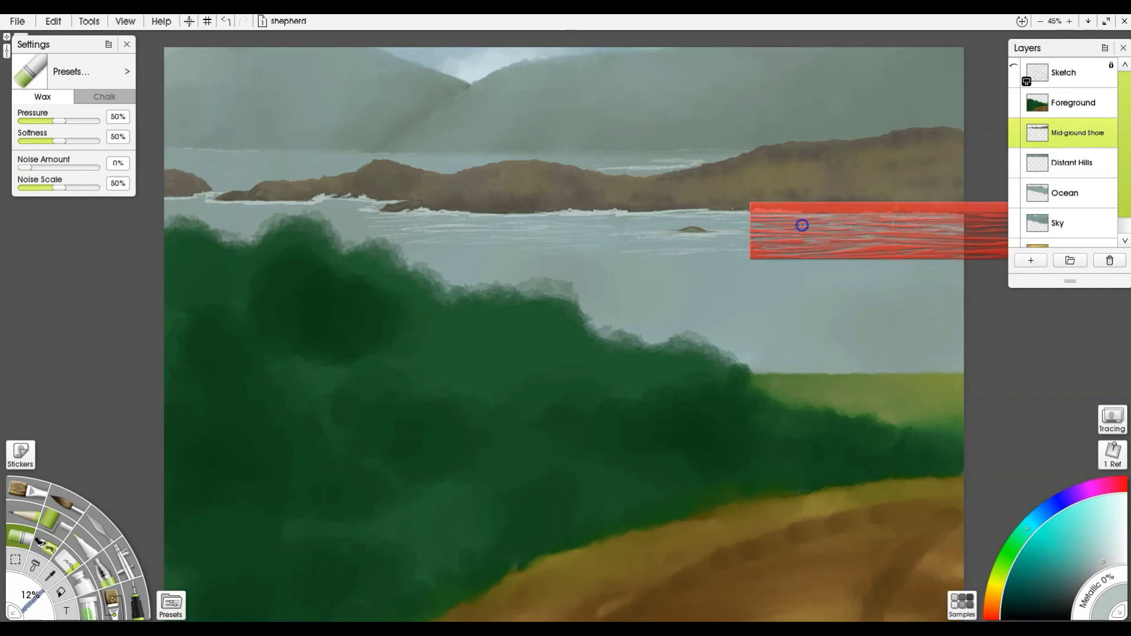
mouse_move(849, 208)
left_mouse_down()
mouse_move(726, 215)
mouse_move(793, 199)
left_mouse_up()
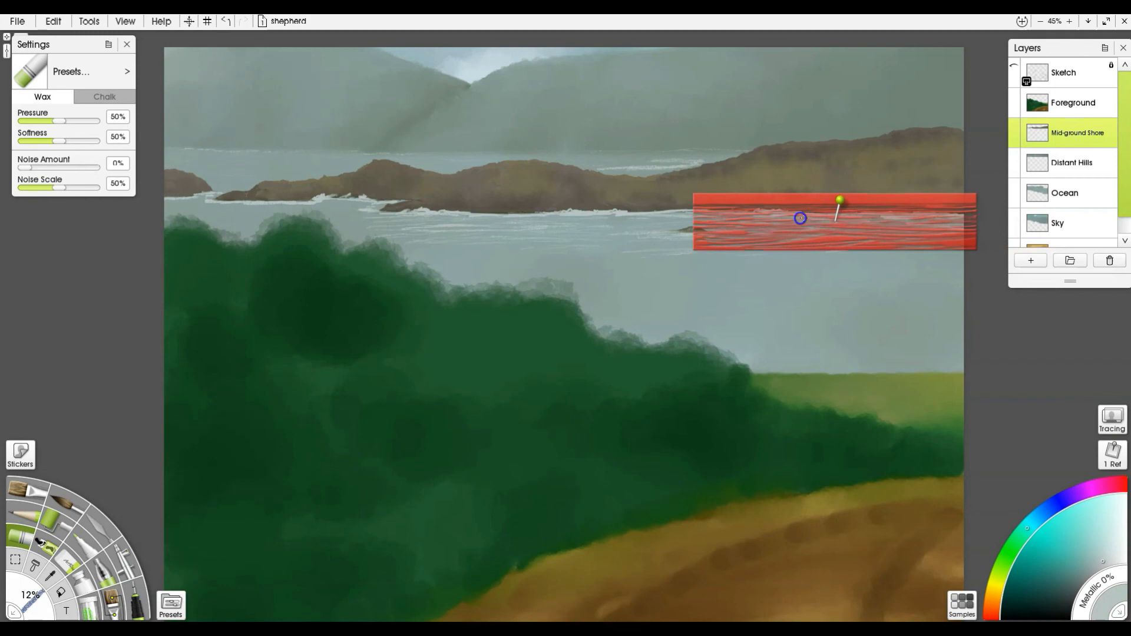
Step: Narrow the stencil and layer more pale ripples through it along the whole shoreline, from the main shore past the peninsula to the spit
left_click_drag(772, 231, 597, 311)
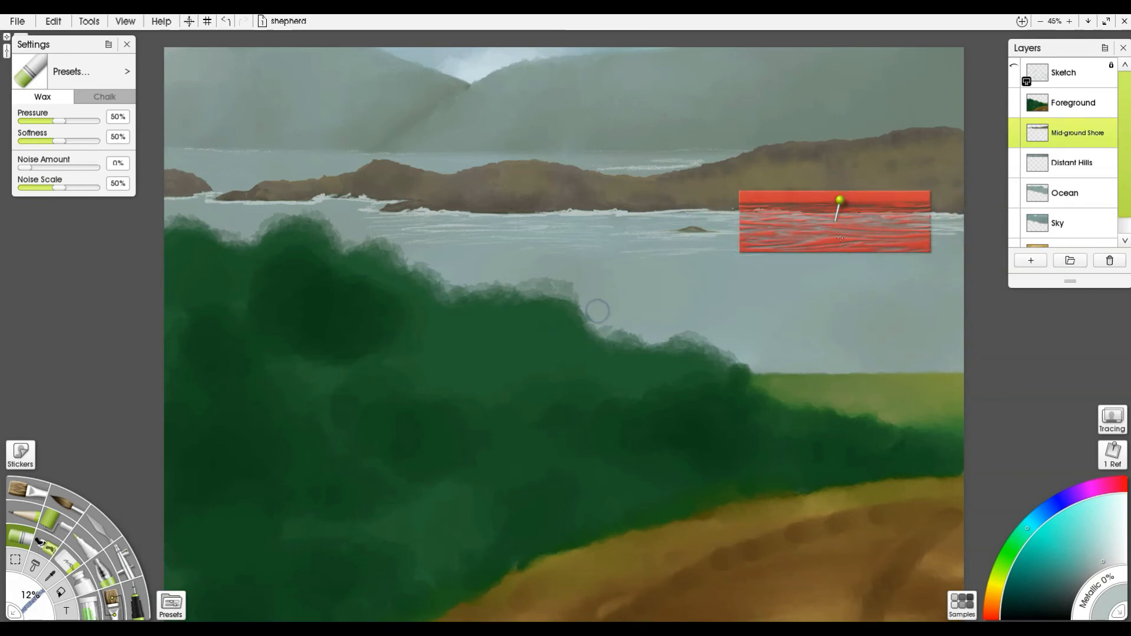
left_click_drag(847, 215, 516, 214)
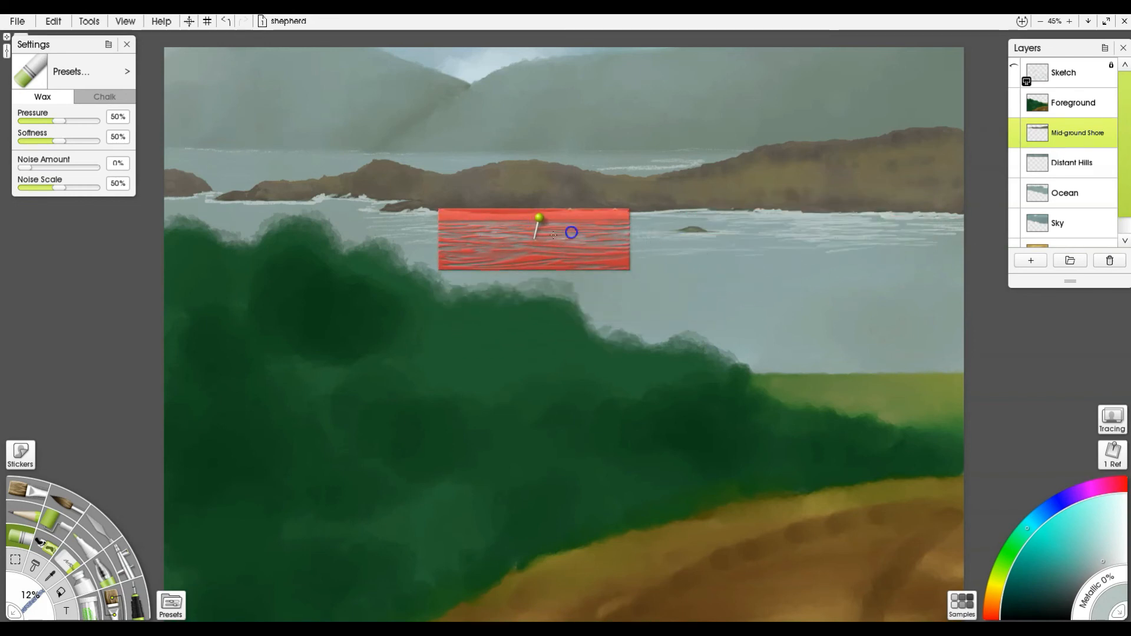
left_click_drag(492, 218, 308, 193)
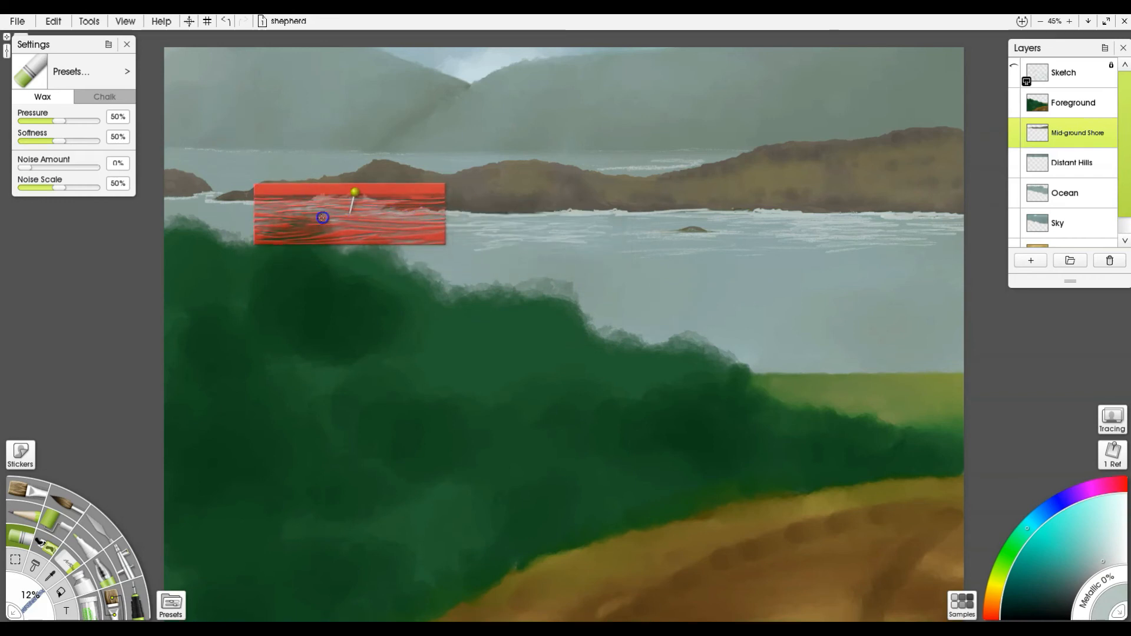
left_click_drag(304, 191, 178, 187)
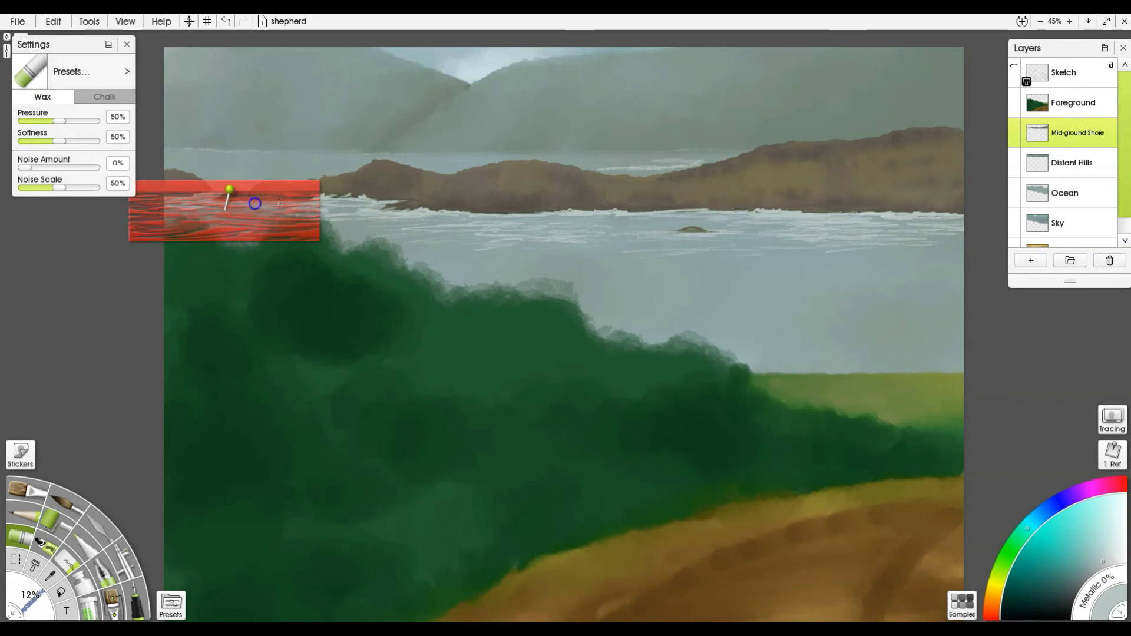
left_click_drag(252, 188, 658, 202)
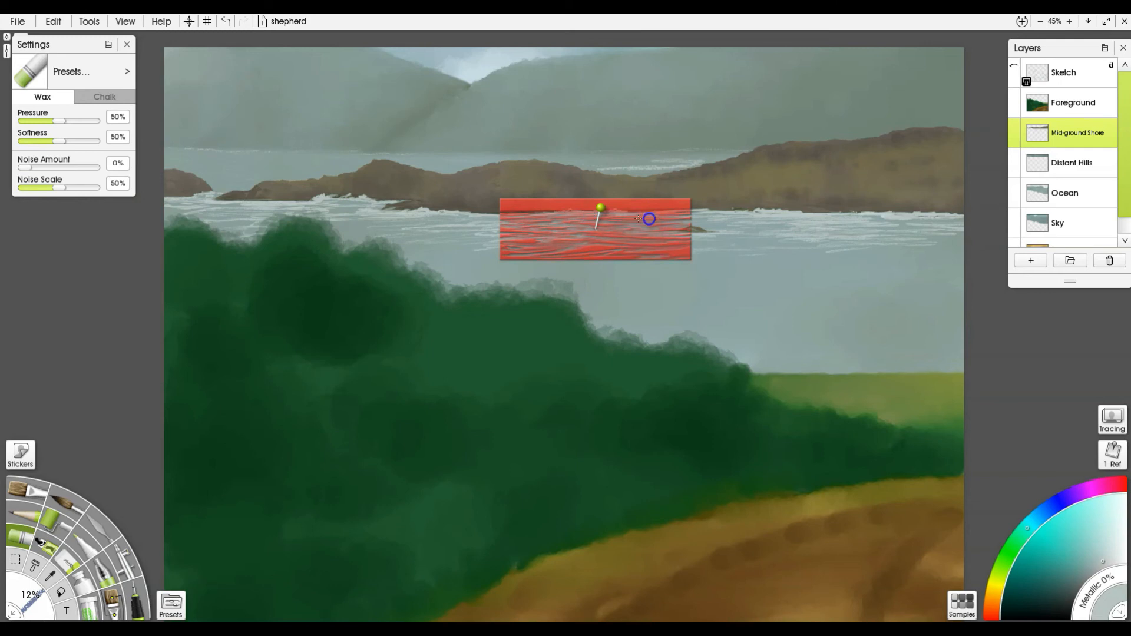
left_click_drag(656, 207, 880, 189)
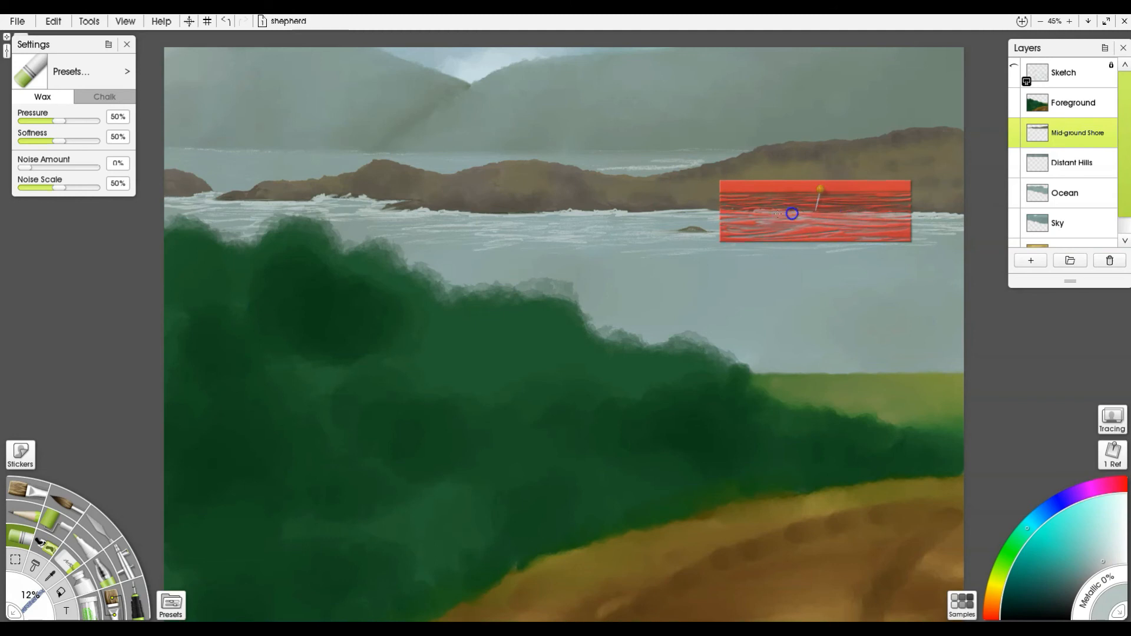
left_click_drag(797, 188, 613, 135)
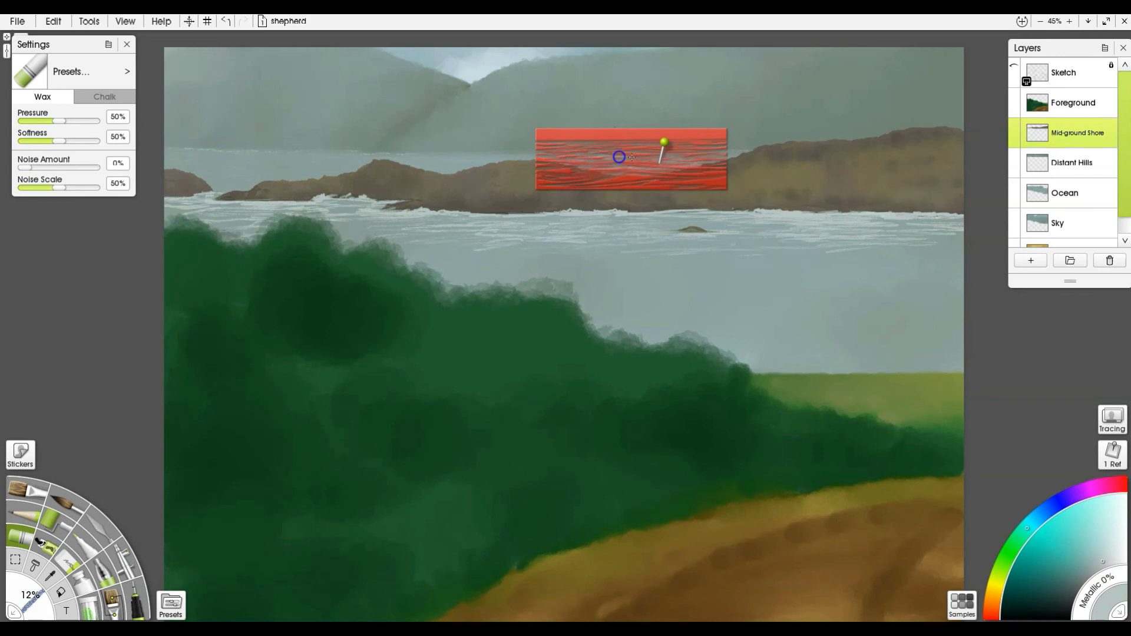
left_click_drag(677, 159, 717, 160)
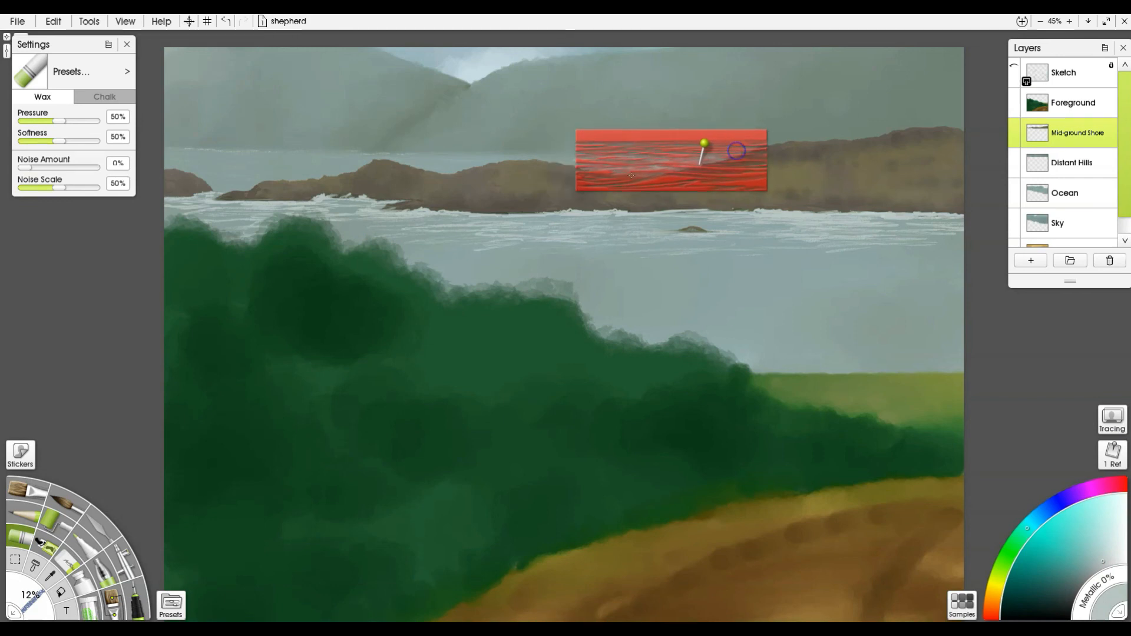
left_click_drag(639, 171, 1027, 167)
left_click_drag(672, 150, 252, 185)
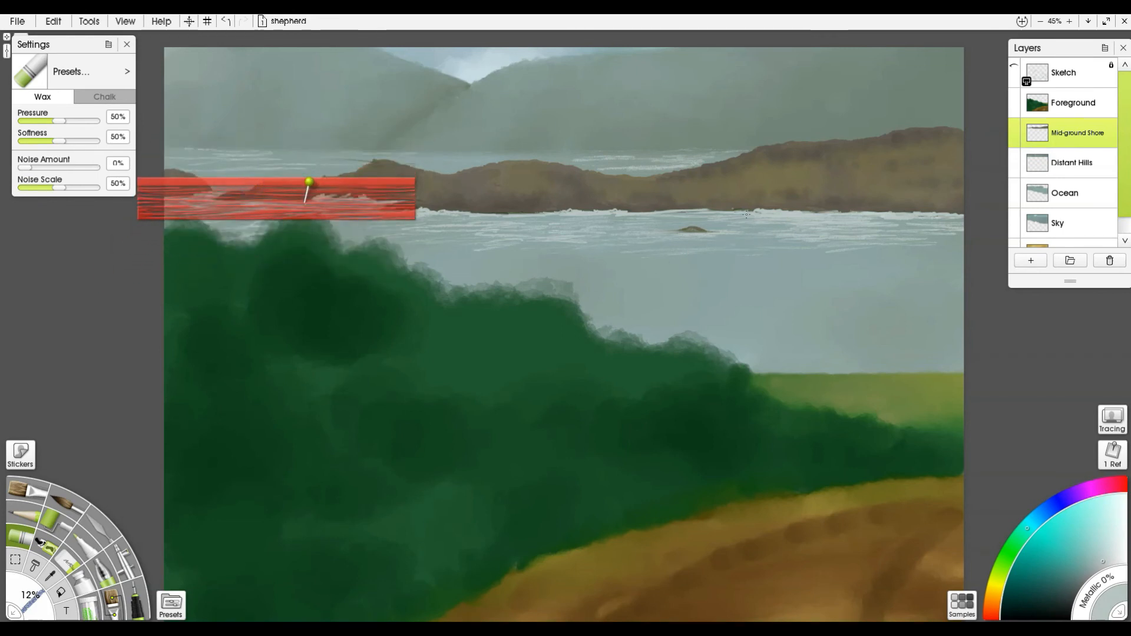
key("ctrl+z")
key("ctrl+z")
key("ctrl+z")
key("ctrl+z")
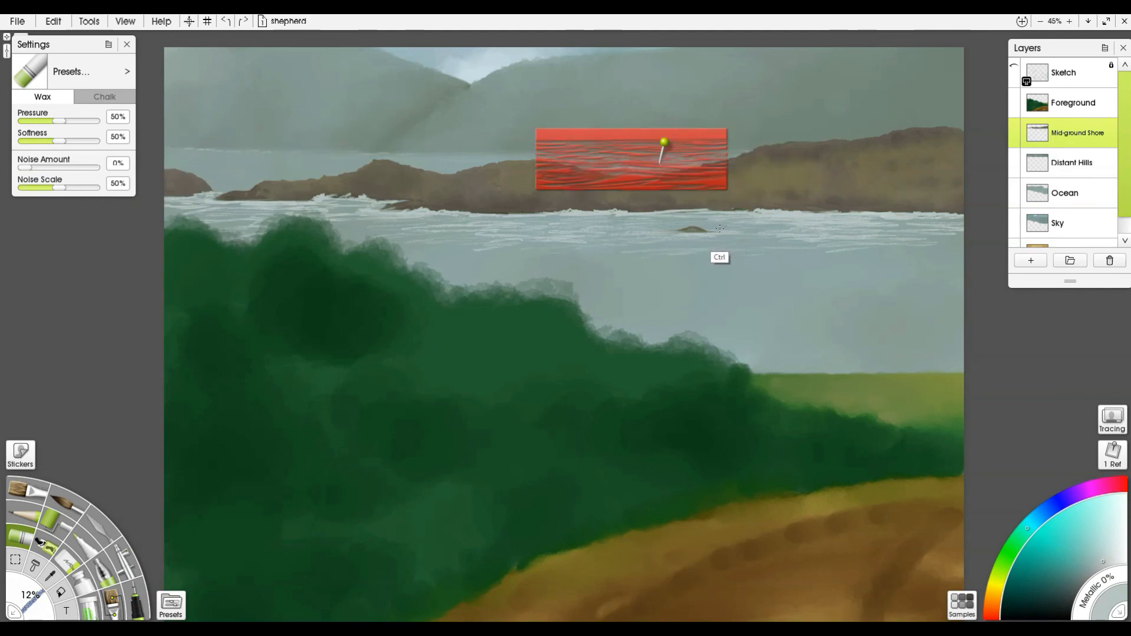
key("ctrl+z")
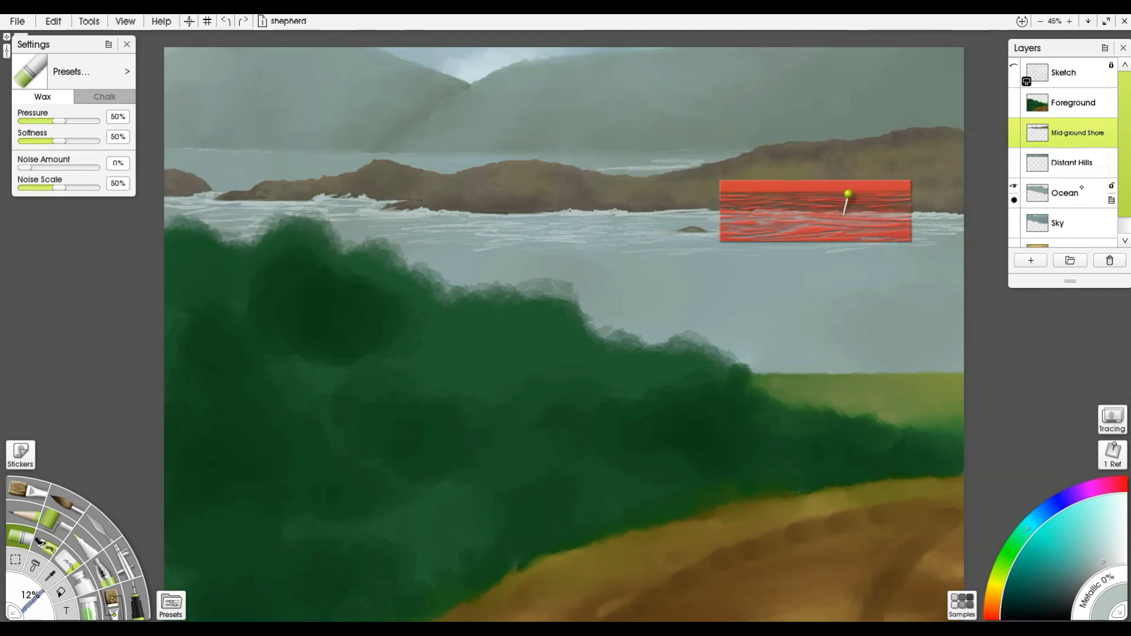
key("ctrl+z")
Step: On the Ocean layer, widen the stencil and paint pale ripples across the distant water behind the saddle and the peninsula
left_click_drag(802, 193, 616, 133)
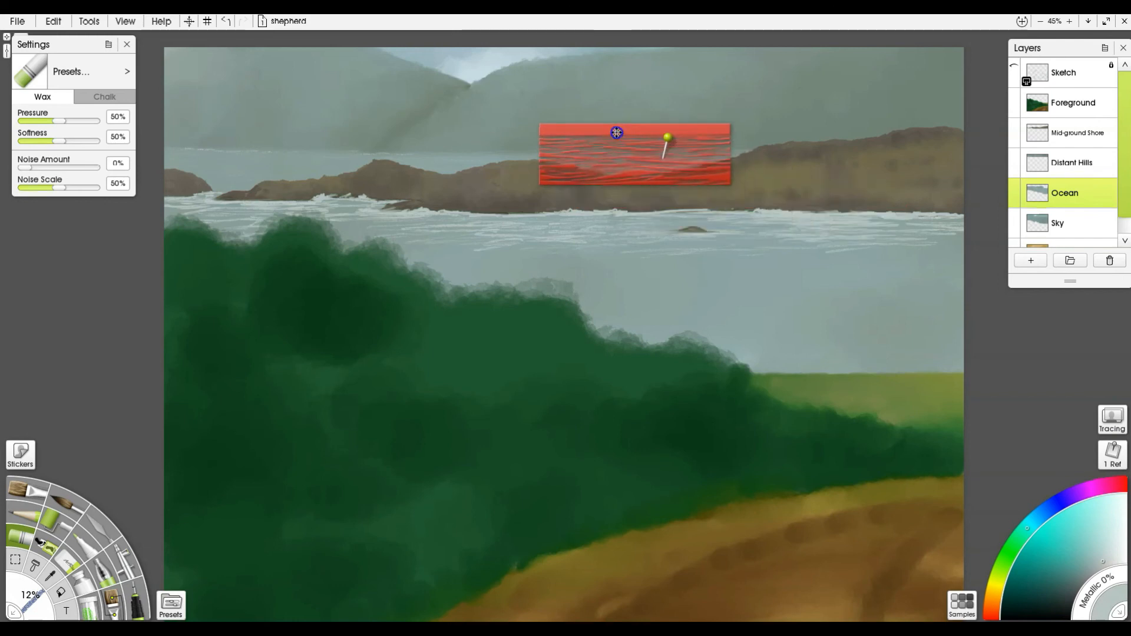
key("ctrl")
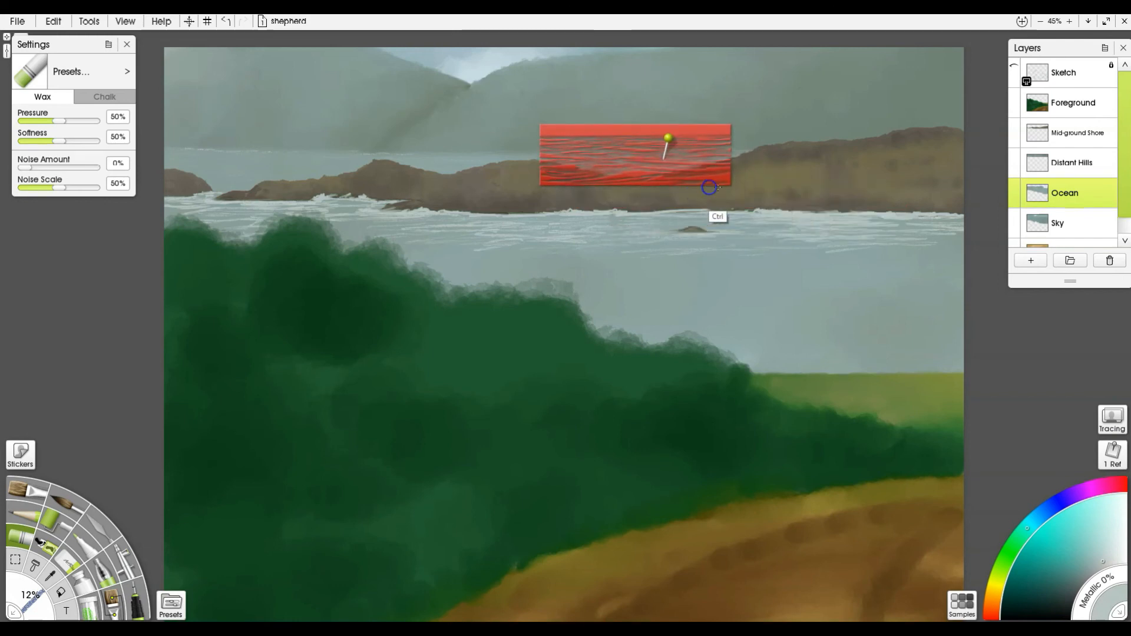
left_click_drag(697, 172, 953, 168)
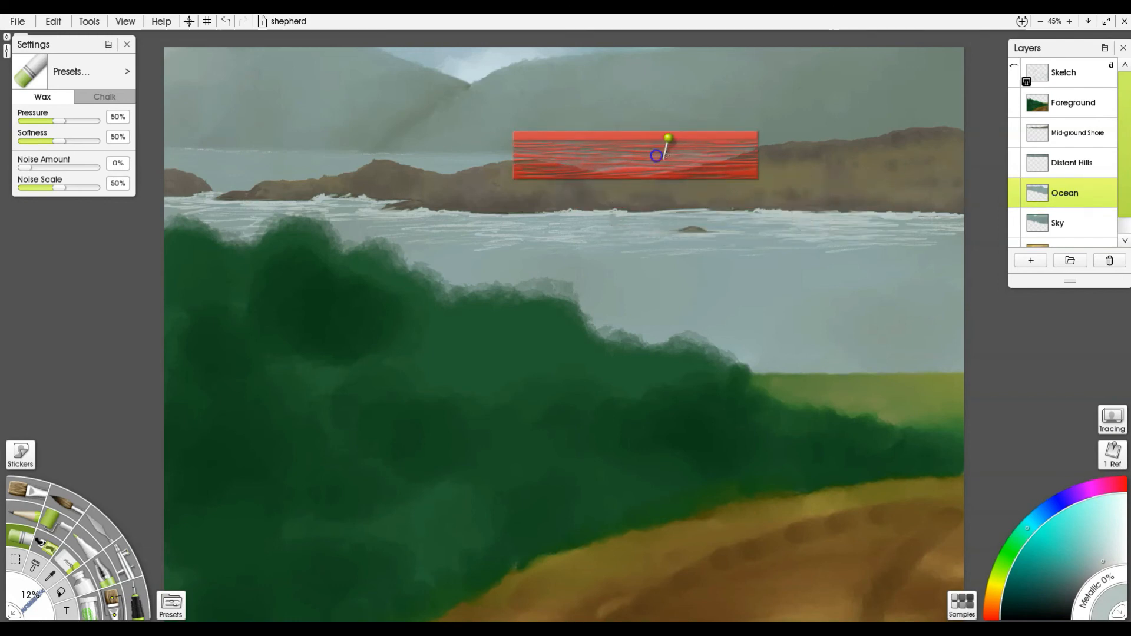
left_click_drag(626, 166, 238, 145)
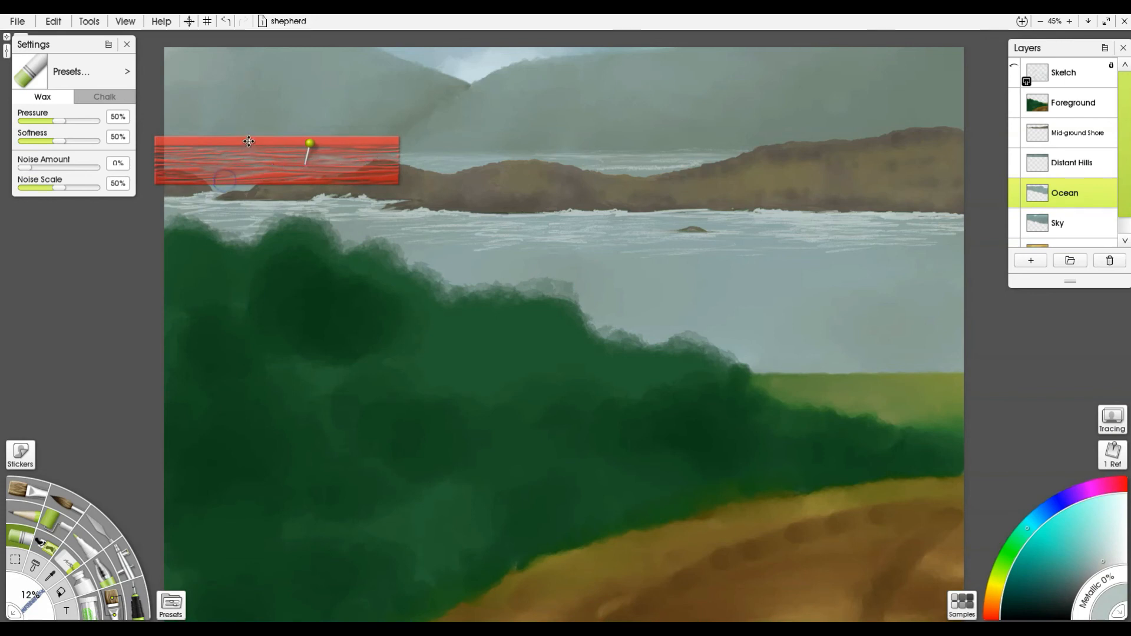
left_click_drag(255, 139, 260, 153)
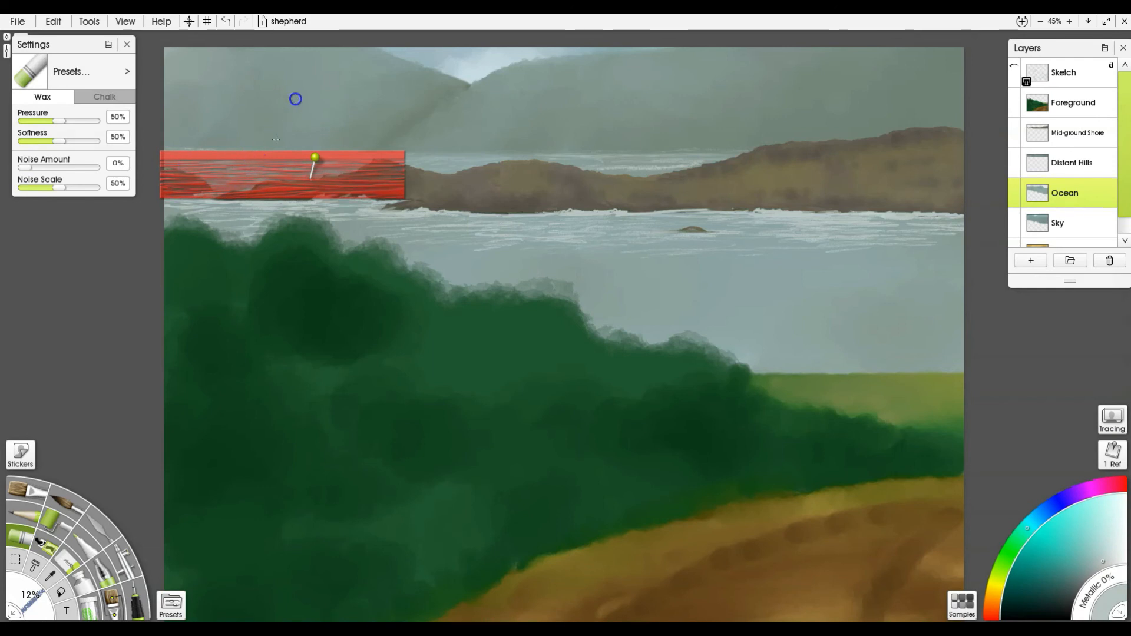
left_click_drag(254, 170, 220, 132)
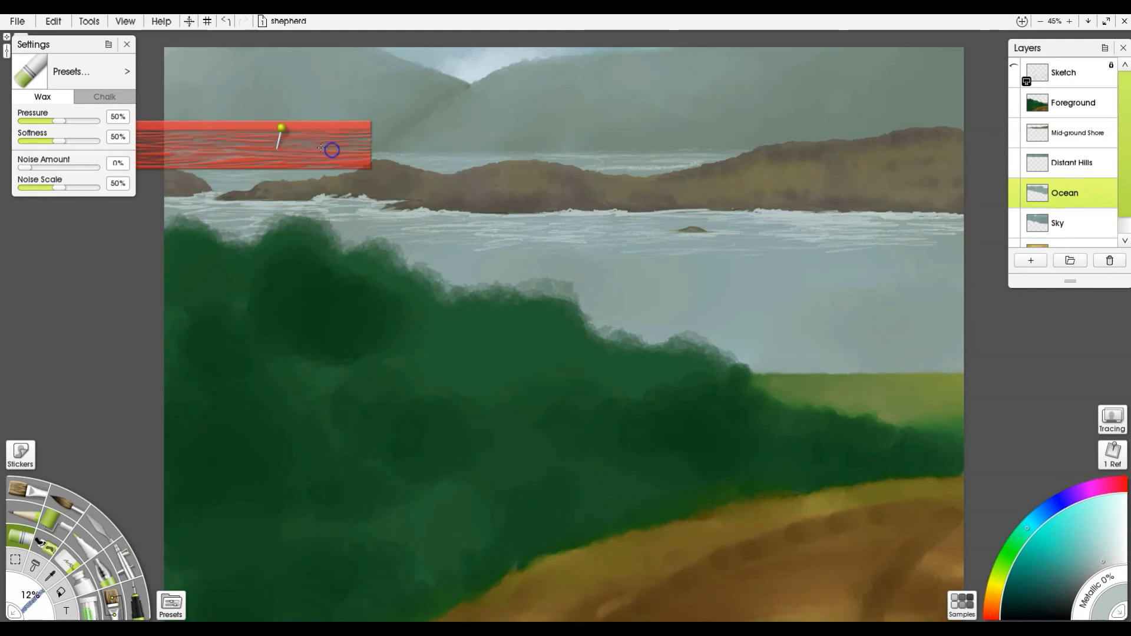
Step: Paint pale stencil ripples over the open water below the small rock, across to the dark green trees, and park the stencil aside
left_click_drag(347, 126, 795, 236)
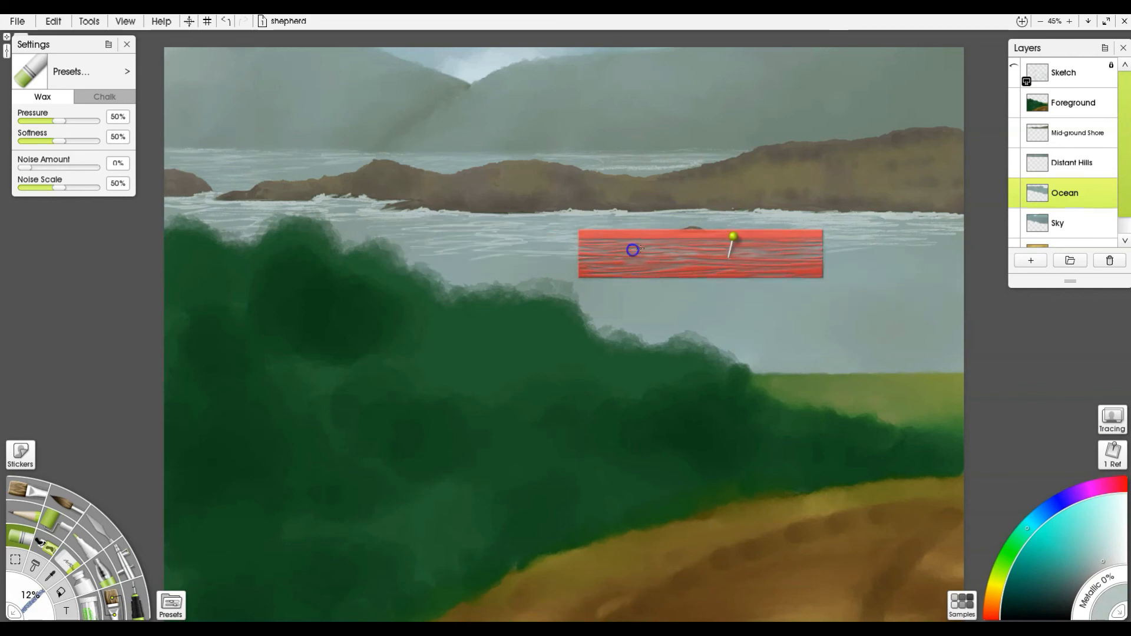
left_click_drag(700, 241, 881, 240)
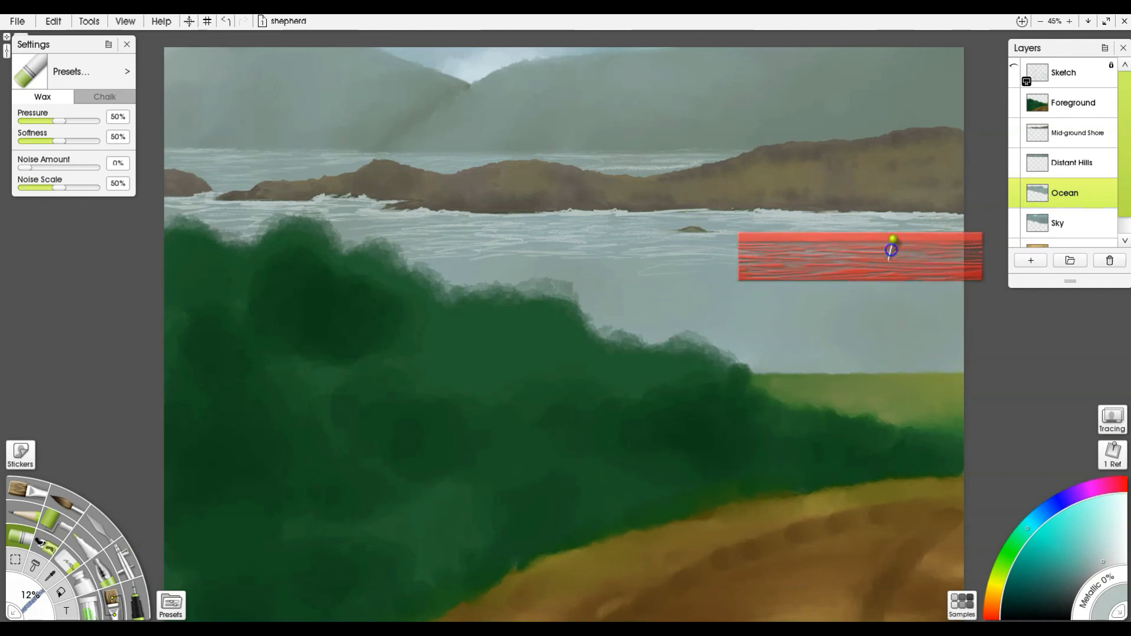
left_click_drag(830, 243, 499, 251)
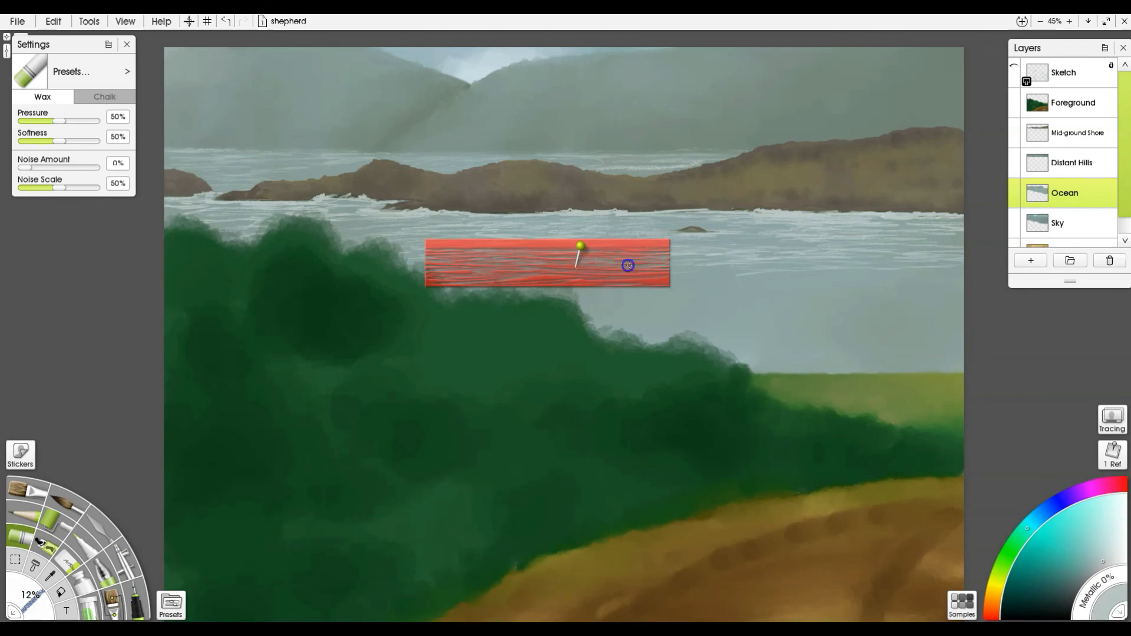
left_click_drag(550, 244, 734, 258)
left_click_drag(651, 269, 591, 275)
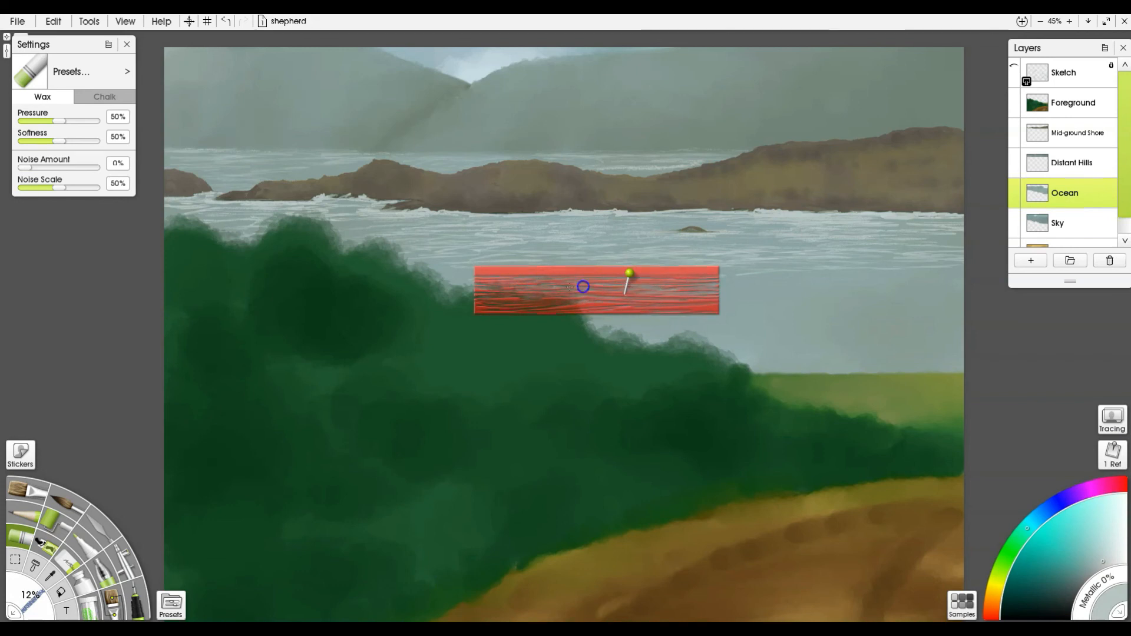
left_click_drag(644, 276, 432, 389)
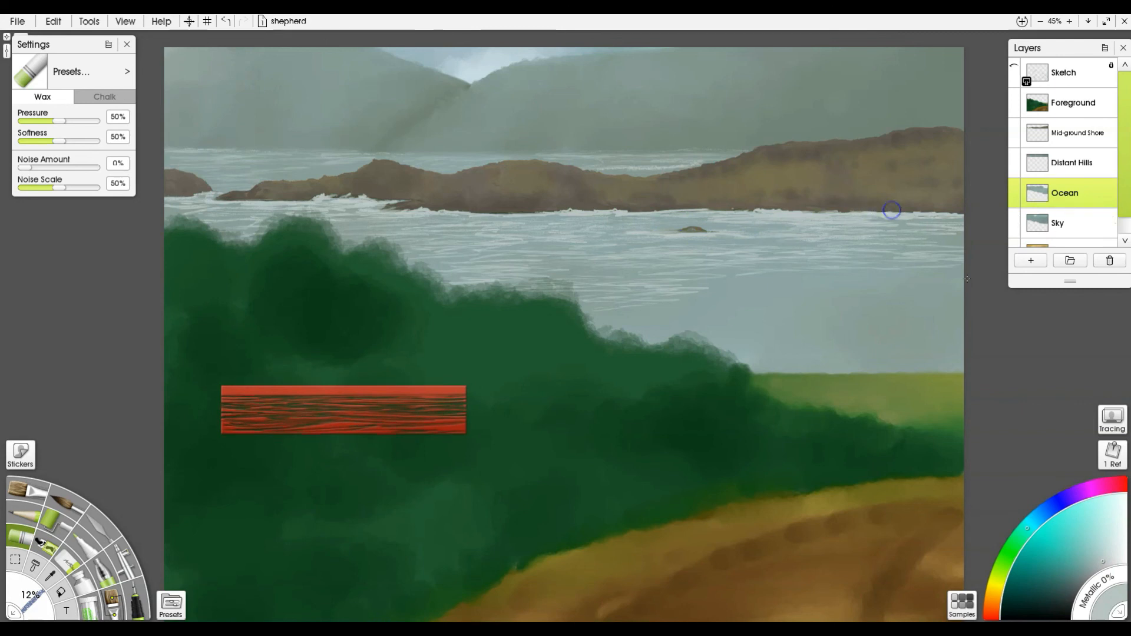
Step: Paint pale ripples through the wave stencil over the open water beyond the dark green trees, out to the canvas edge
left_click_drag(434, 392, 936, 260)
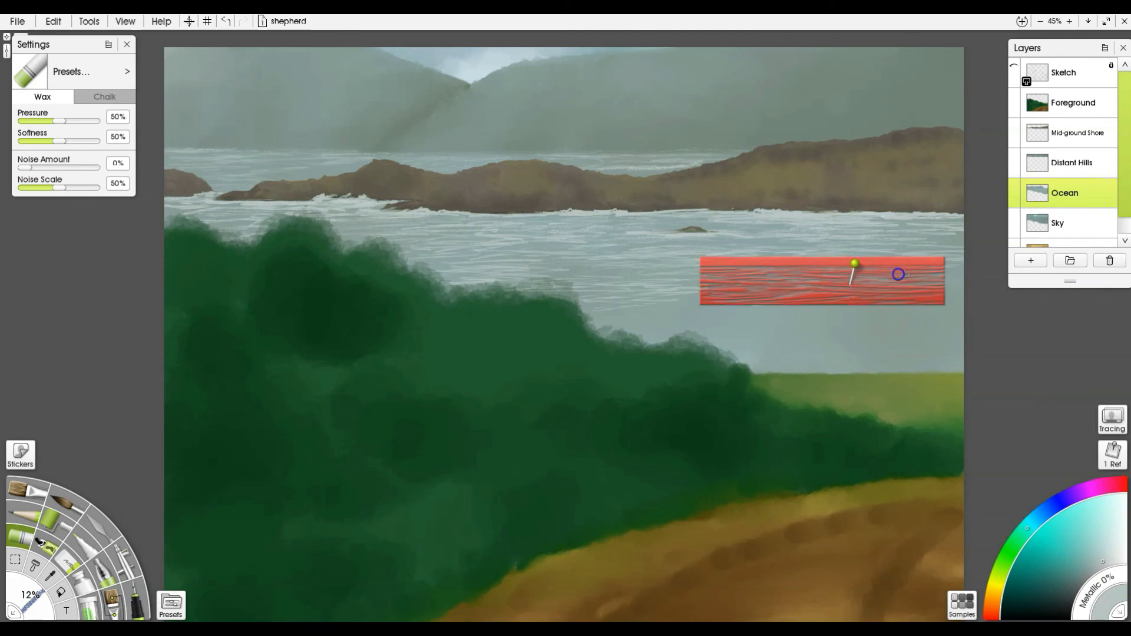
left_click_drag(886, 261, 770, 281)
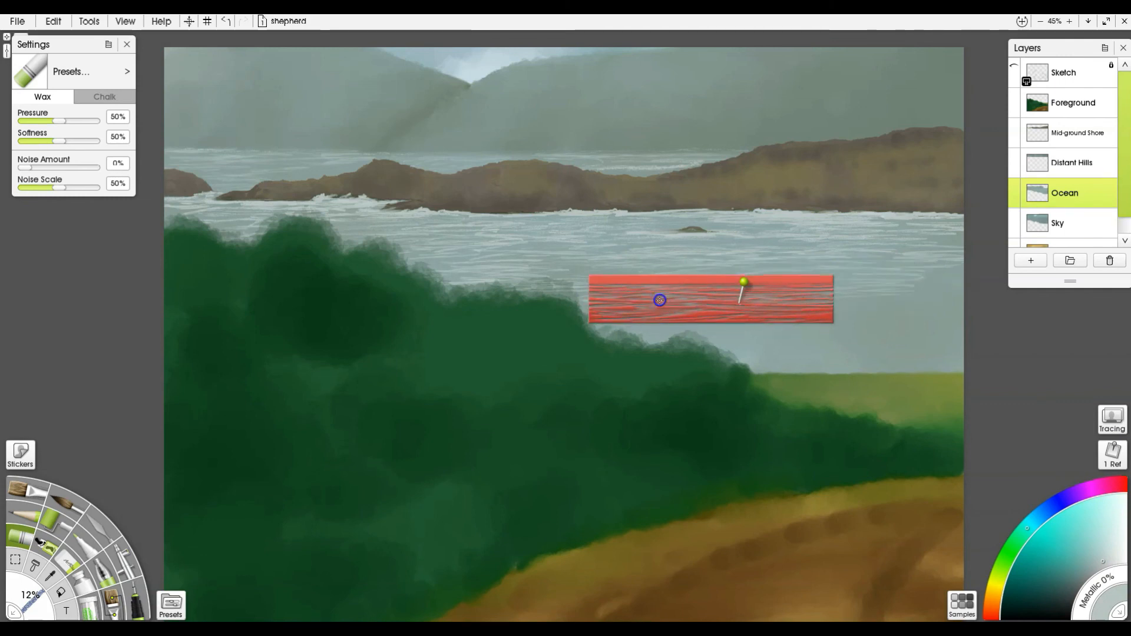
left_click_drag(679, 284, 631, 298)
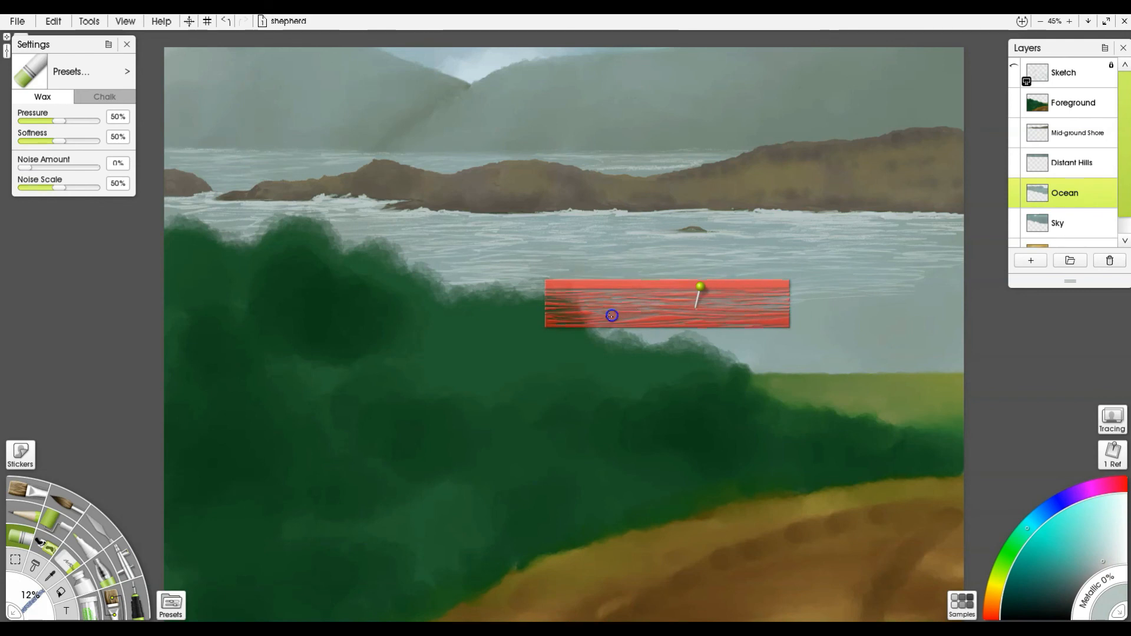
left_click_drag(770, 285, 962, 269)
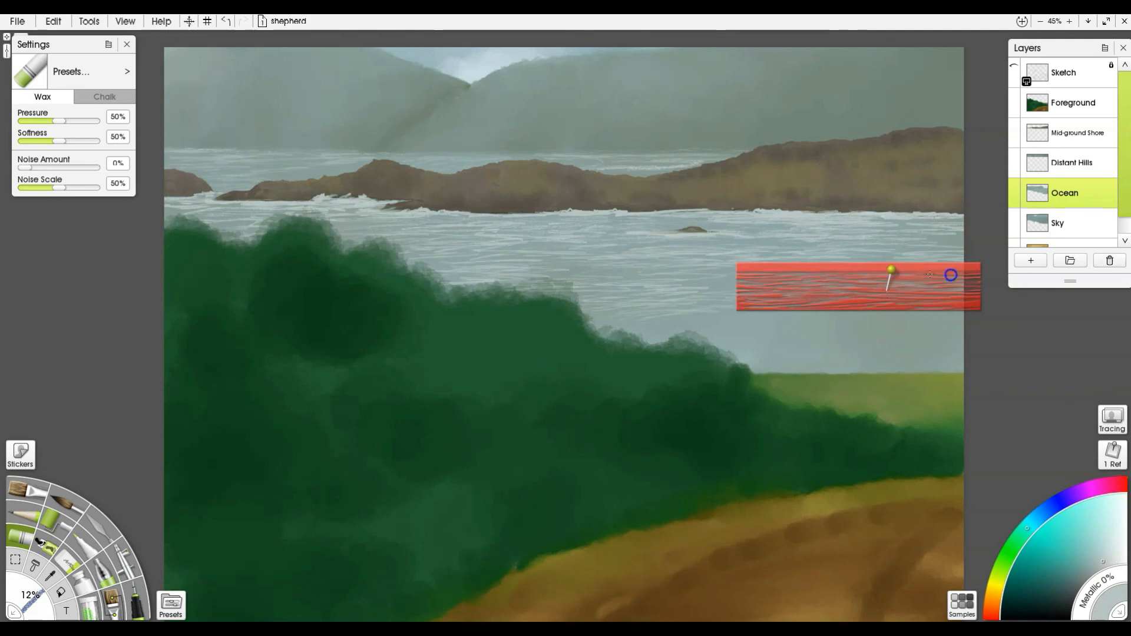
left_click_drag(831, 271, 711, 303)
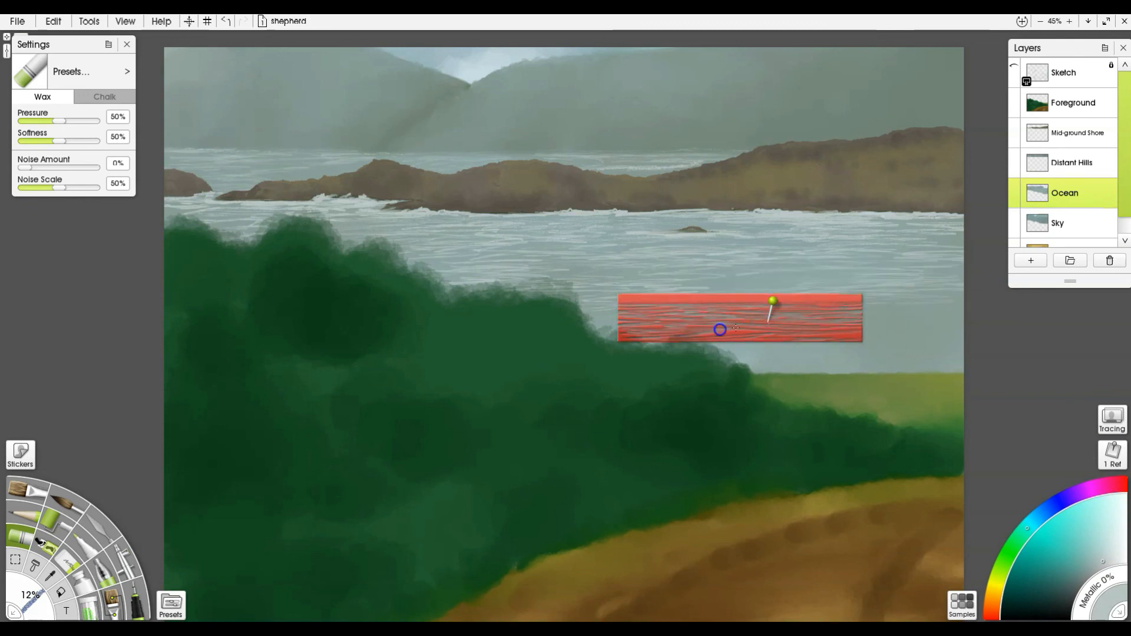
left_click_drag(803, 301, 925, 294)
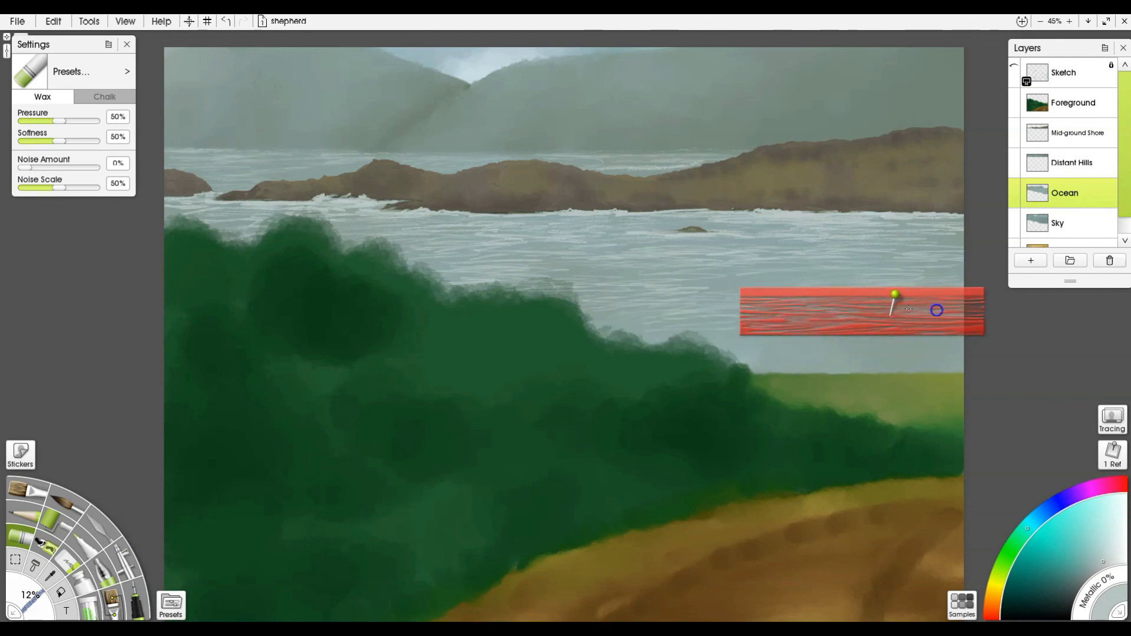
Step: Extend the pale stencil ripples down to the light green field and park the stencil over the trees
left_click_drag(867, 289, 827, 254)
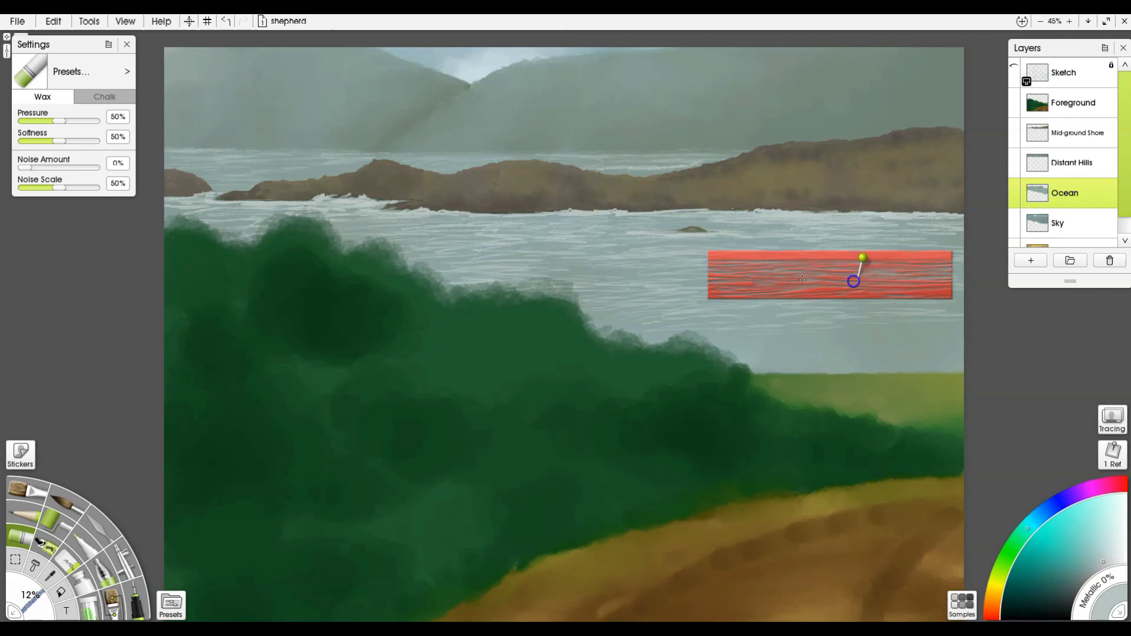
left_click_drag(817, 261, 802, 327)
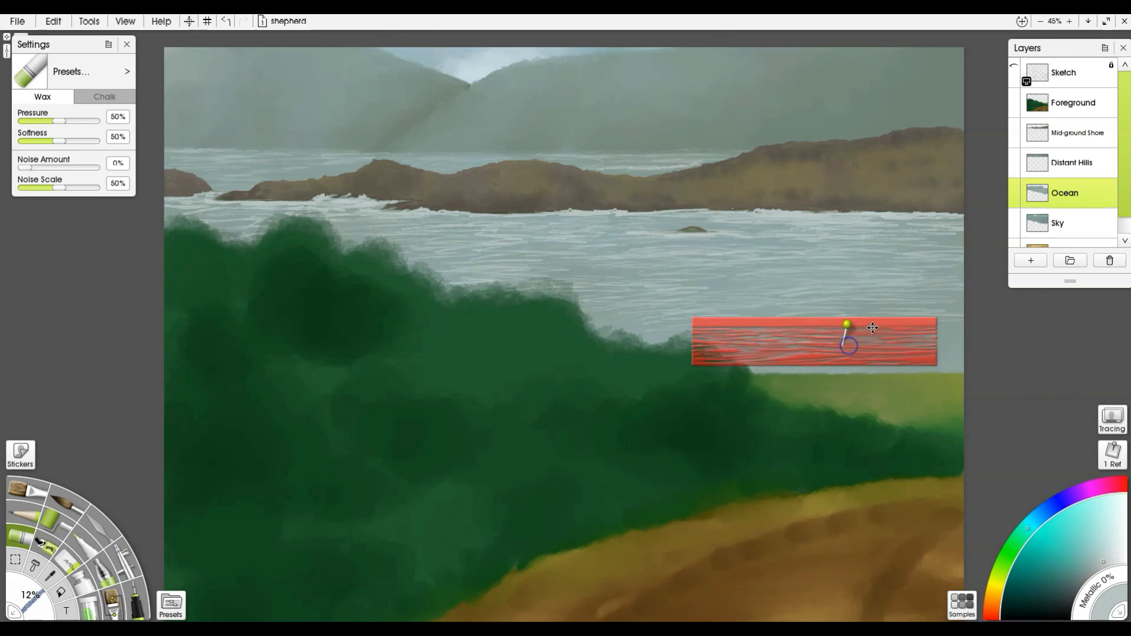
left_click_drag(873, 328, 954, 317)
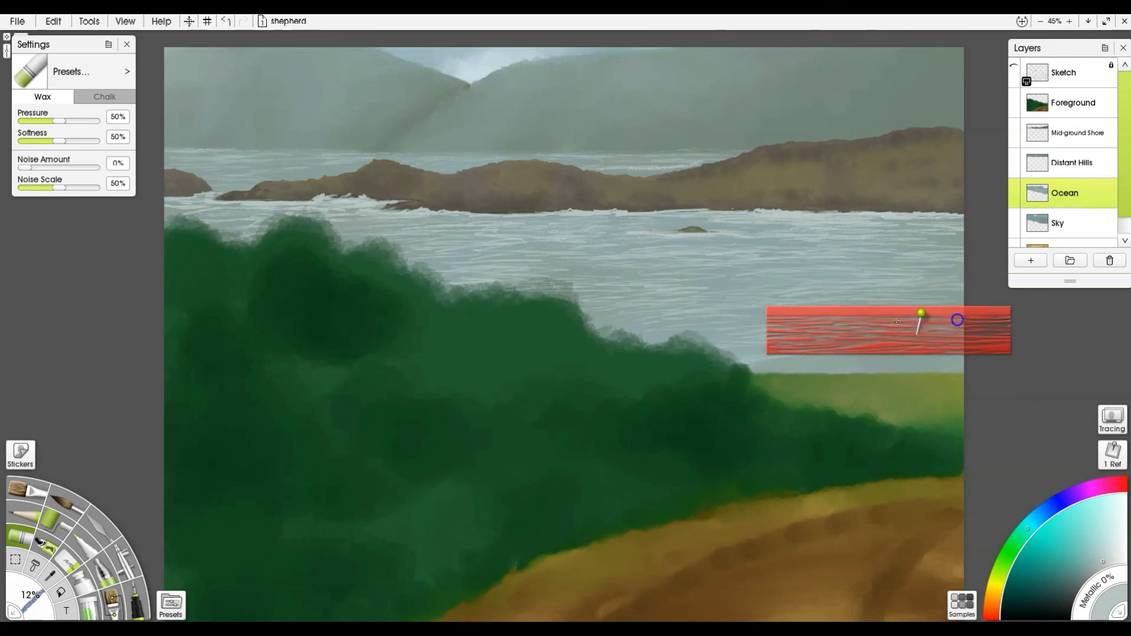
left_click_drag(954, 344, 991, 329)
left_click_drag(860, 350, 497, 395)
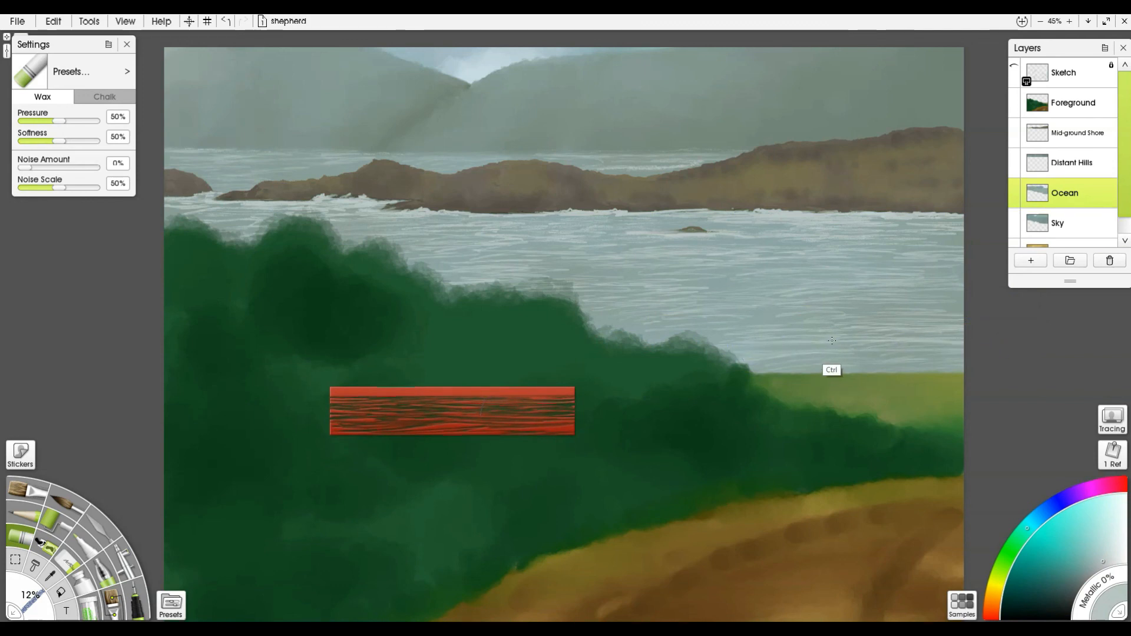
Step: Undo the extra stroke across the lower water and remove the wave stencil from the canvas
left_click_drag(766, 347, 981, 334)
key("ctrl+z")
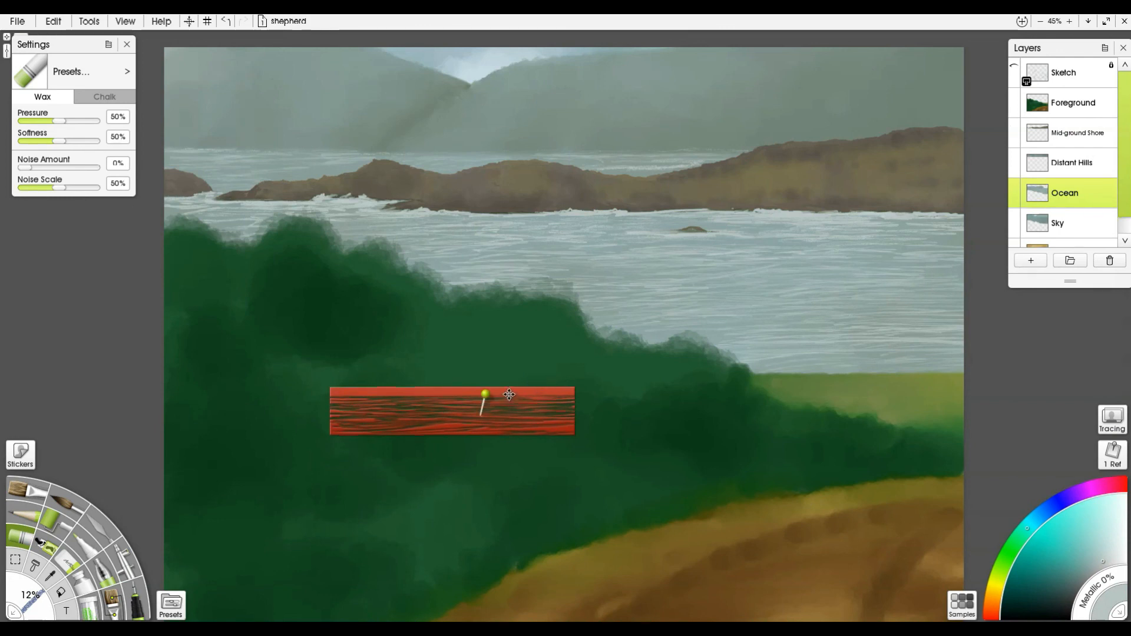
left_click_drag(510, 395, 837, 370)
right_click(837, 371)
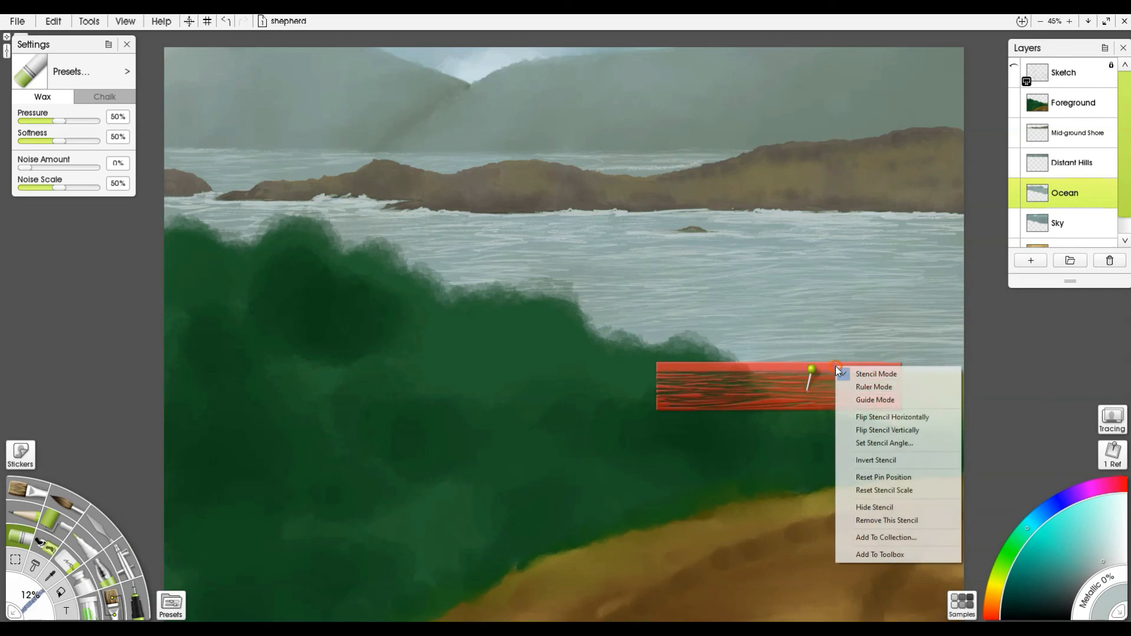
left_click(893, 521)
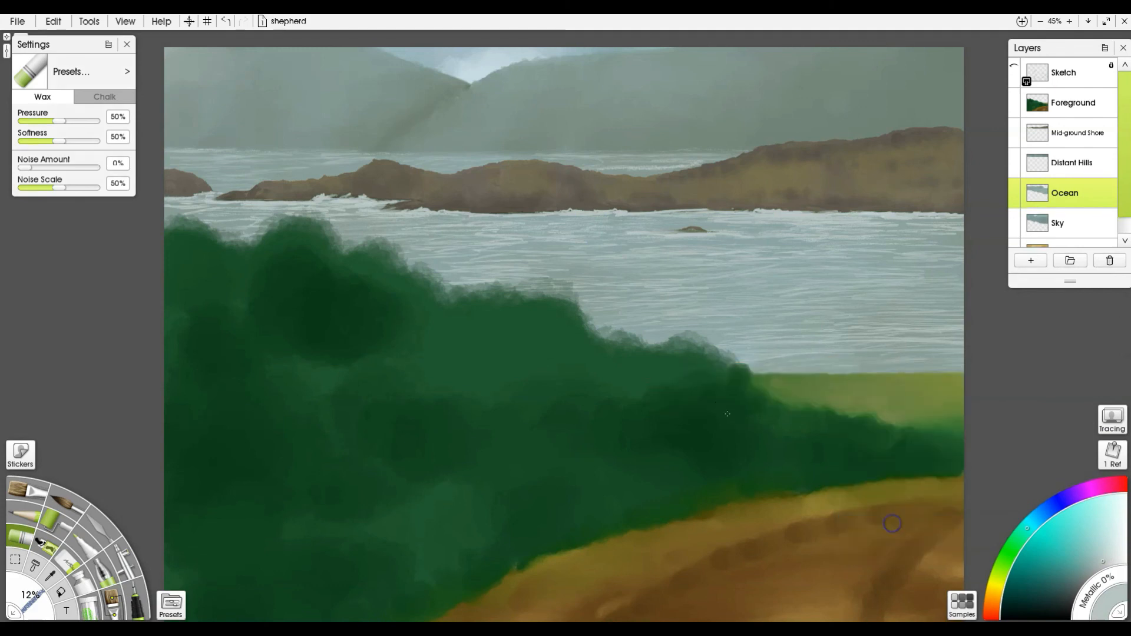
Step: On a new layer above Mid-ground Shore, roll near-white patches over the hills, shore and water with the paint roller at 90% size
left_click(1060, 130)
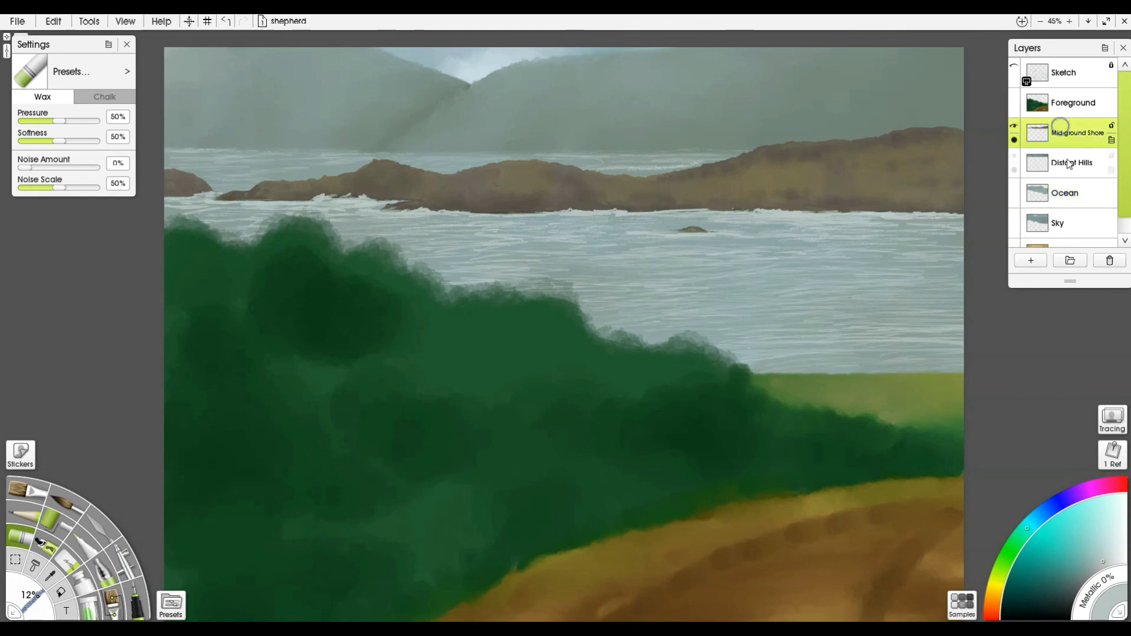
left_click(1037, 262)
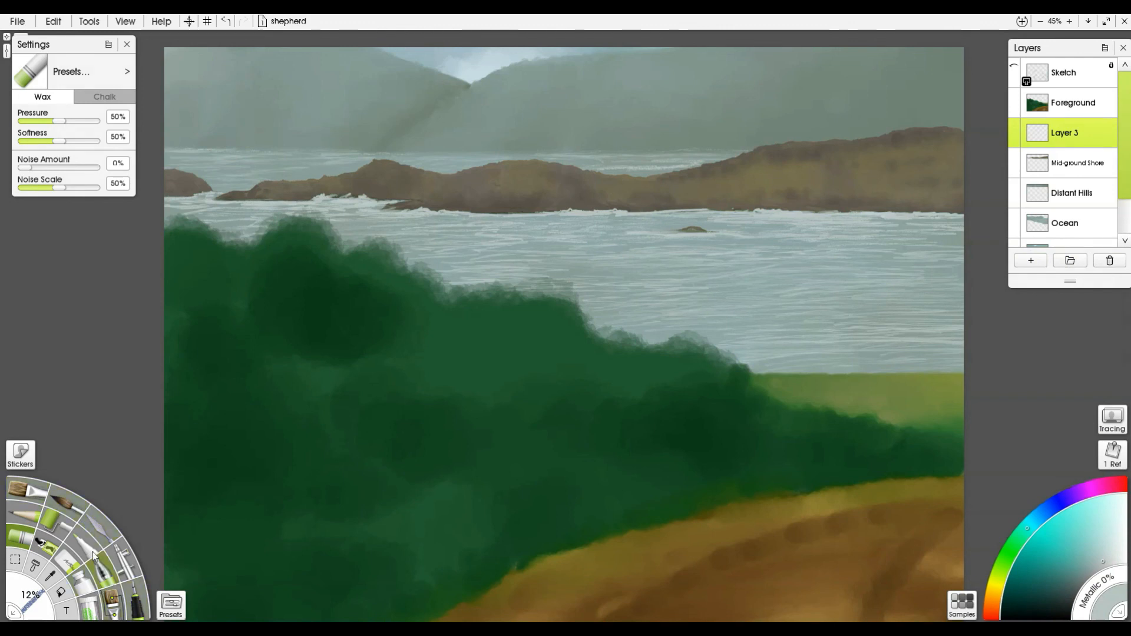
left_click(56, 518)
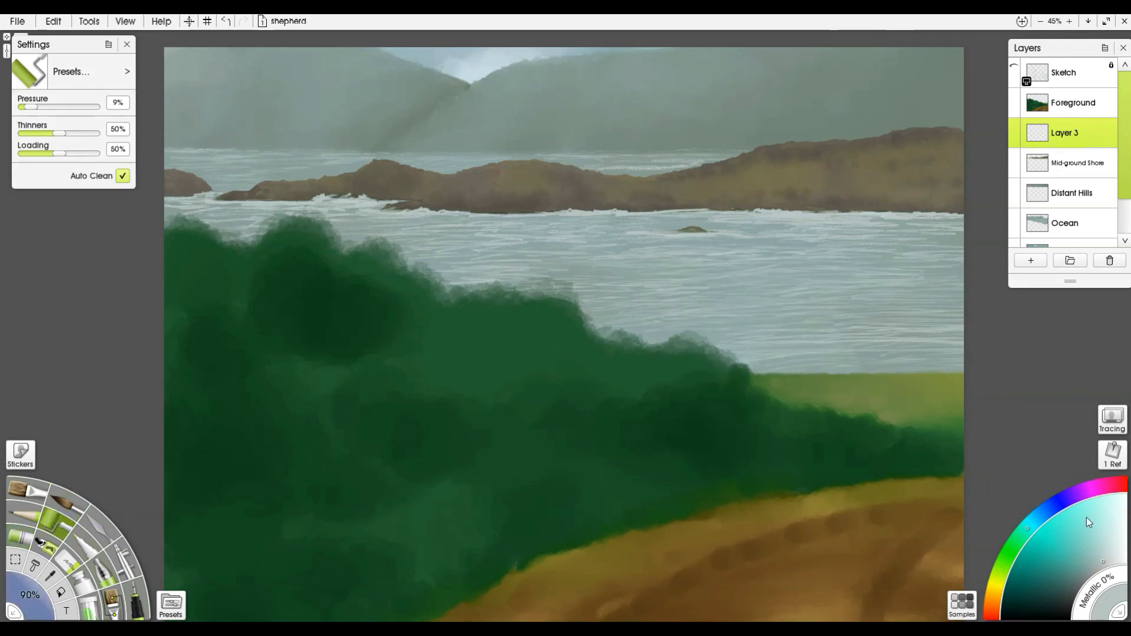
left_click(1114, 546)
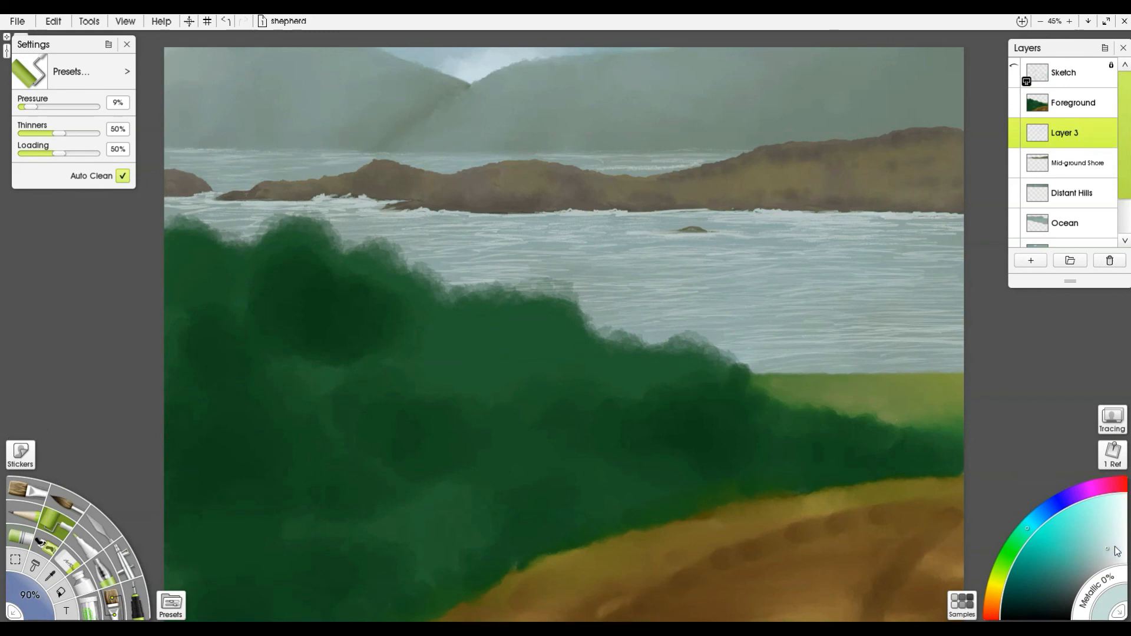
mouse_move(714, 189)
left_mouse_down()
mouse_move(725, 280)
mouse_move(748, 295)
left_mouse_up()
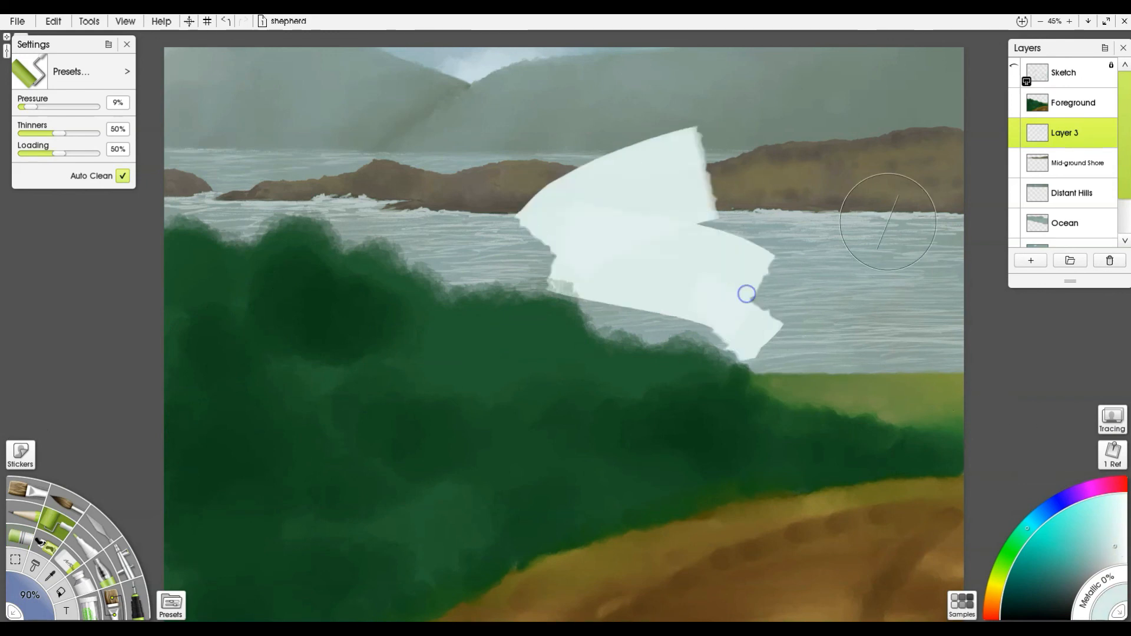
left_click_drag(901, 230, 913, 124)
mouse_move(566, 83)
left_mouse_down()
mouse_move(373, 89)
mouse_move(152, 189)
mouse_move(391, 212)
left_mouse_up()
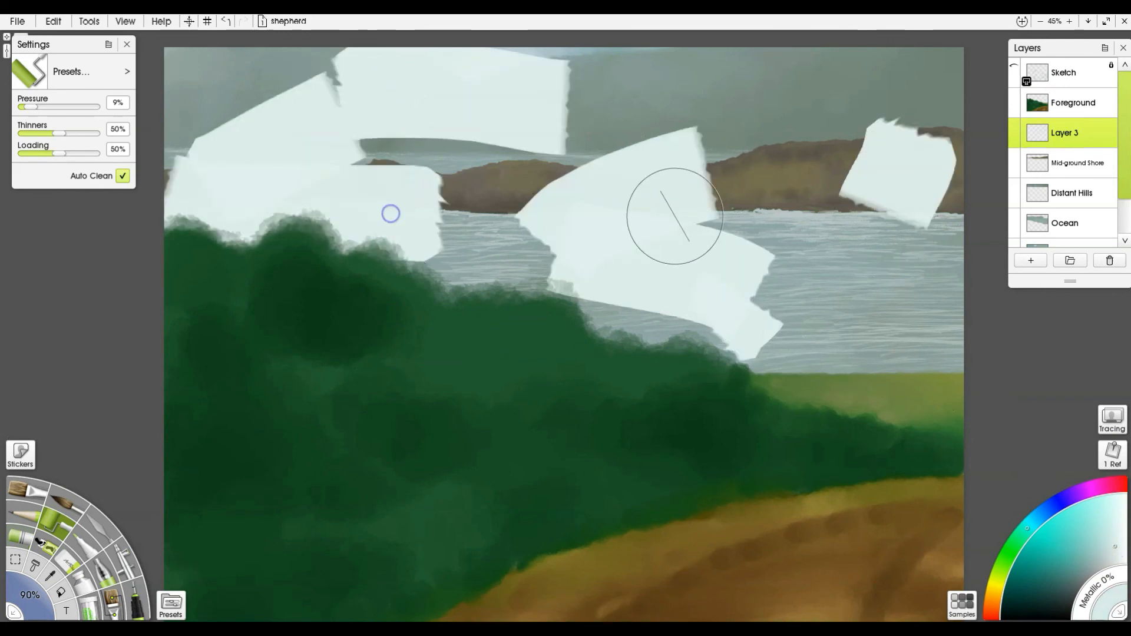
left_click_drag(707, 176, 825, 156)
left_click_drag(866, 259, 934, 260)
left_click_drag(781, 306, 824, 305)
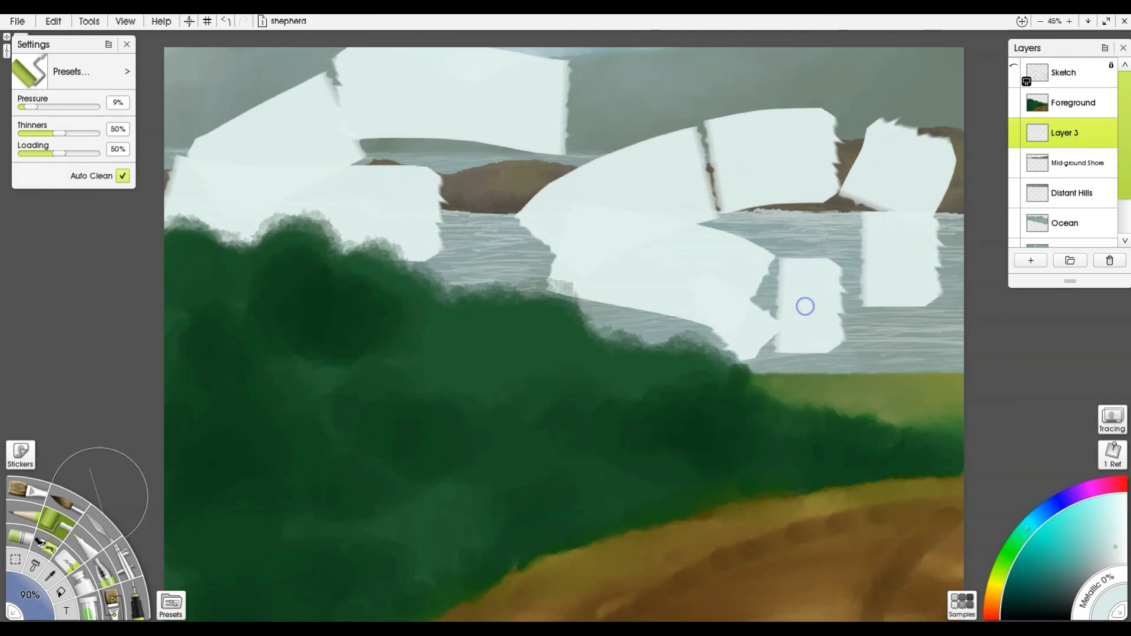
Step: Blend the near-white patches into soft mist with the palette knife's Heavy Blurred Frosting preset at 421% size
left_click(102, 535)
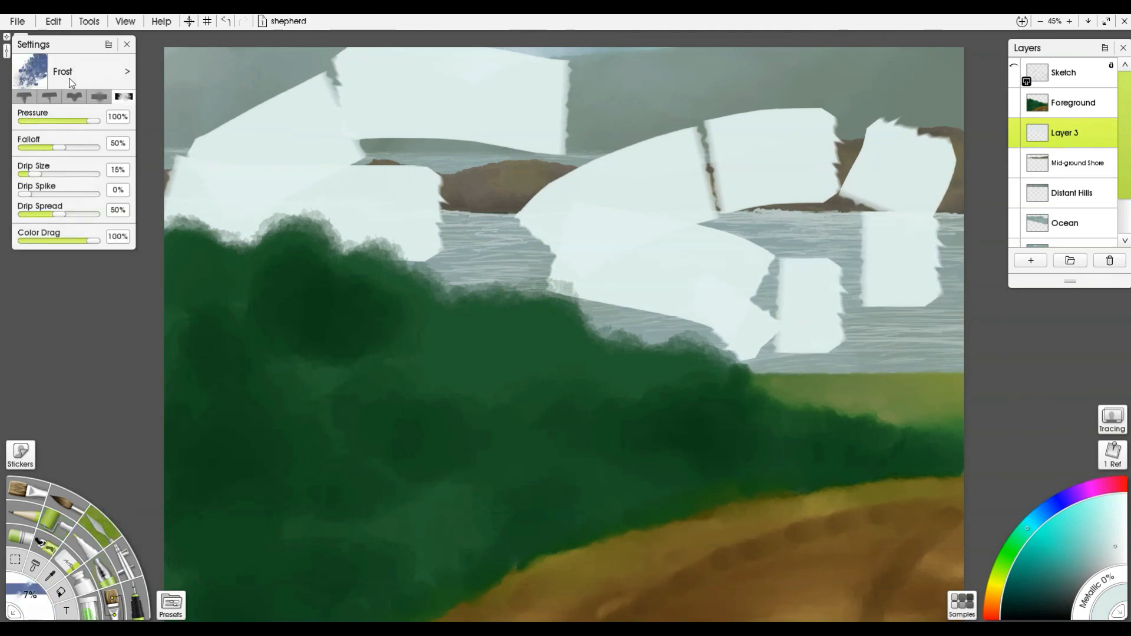
left_click(169, 603)
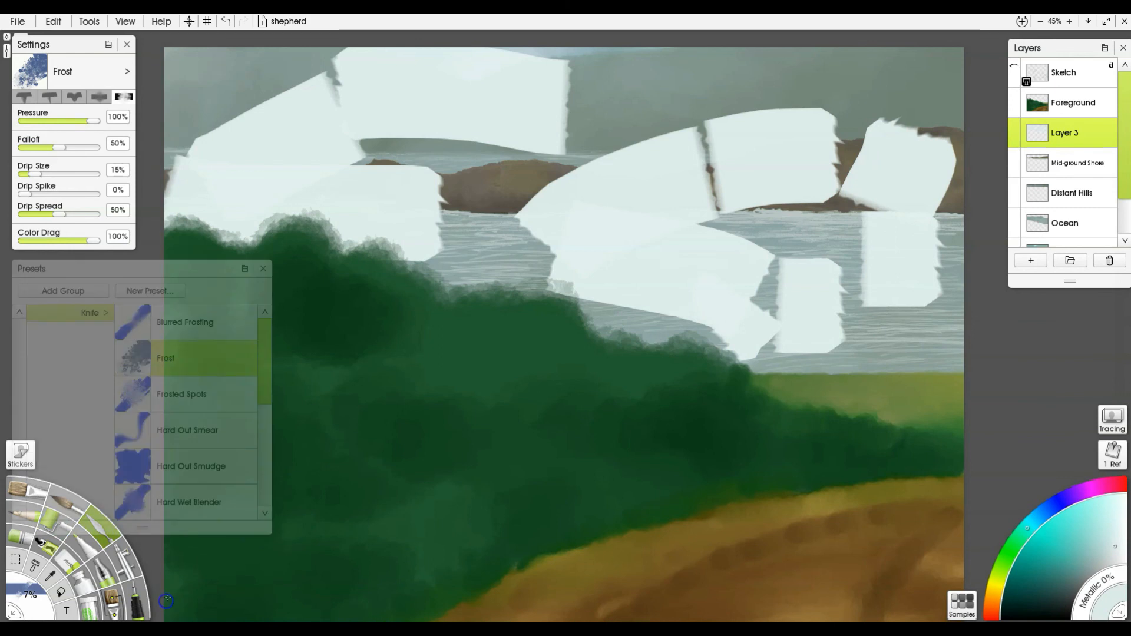
scroll(209, 441, "down", 4)
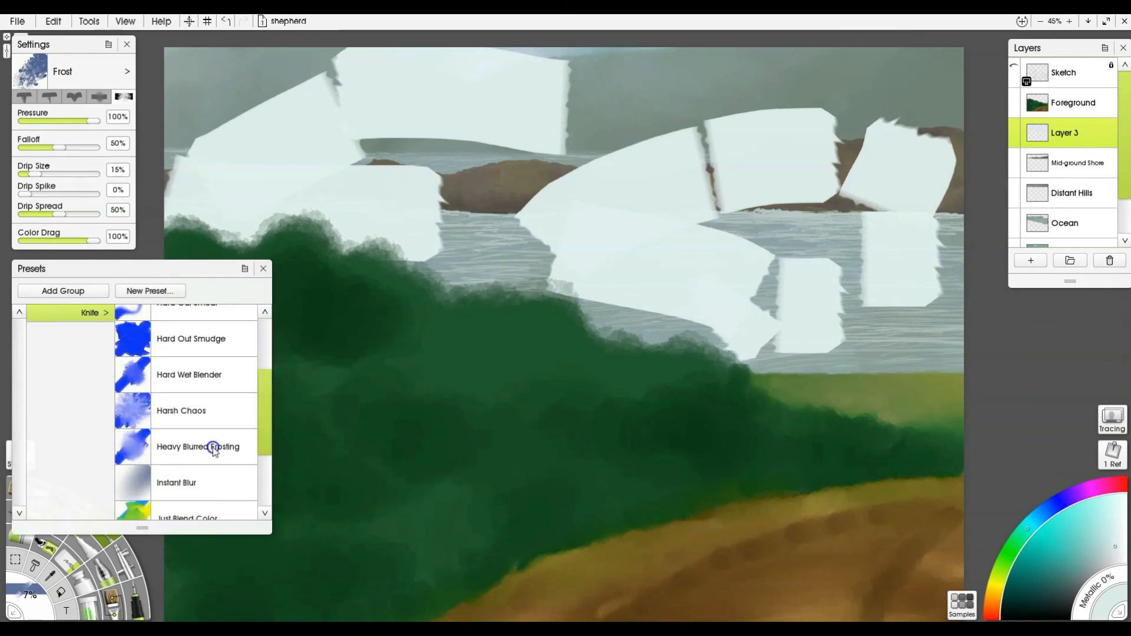
left_click(214, 446)
left_click_drag(559, 187, 931, 167, "shift")
mouse_move(872, 146)
left_mouse_down()
mouse_move(827, 150)
mouse_move(874, 156)
mouse_move(821, 188)
mouse_move(834, 190)
mouse_move(804, 112)
mouse_move(684, 137)
mouse_move(666, 125)
mouse_move(605, 172)
mouse_move(643, 113)
mouse_move(562, 168)
mouse_move(595, 83)
mouse_move(575, 150)
mouse_move(523, 70)
mouse_move(530, 106)
mouse_move(502, 179)
mouse_move(456, 170)
mouse_move(462, 242)
mouse_move(367, 218)
mouse_move(347, 156)
mouse_move(375, 138)
mouse_move(375, 148)
mouse_move(317, 146)
mouse_move(569, 298)
mouse_move(592, 268)
mouse_move(516, 241)
mouse_move(576, 243)
mouse_move(620, 205)
mouse_move(569, 180)
mouse_move(670, 254)
mouse_move(767, 272)
mouse_move(630, 294)
mouse_move(678, 306)
mouse_move(738, 348)
mouse_move(781, 354)
mouse_move(814, 341)
mouse_move(693, 299)
mouse_move(681, 352)
mouse_move(724, 367)
mouse_move(820, 360)
mouse_move(836, 303)
mouse_move(892, 309)
mouse_move(868, 255)
mouse_move(933, 206)
mouse_move(938, 225)
mouse_move(914, 206)
mouse_move(936, 131)
mouse_move(937, 165)
mouse_move(845, 189)
mouse_move(904, 260)
mouse_move(770, 278)
left_mouse_up()
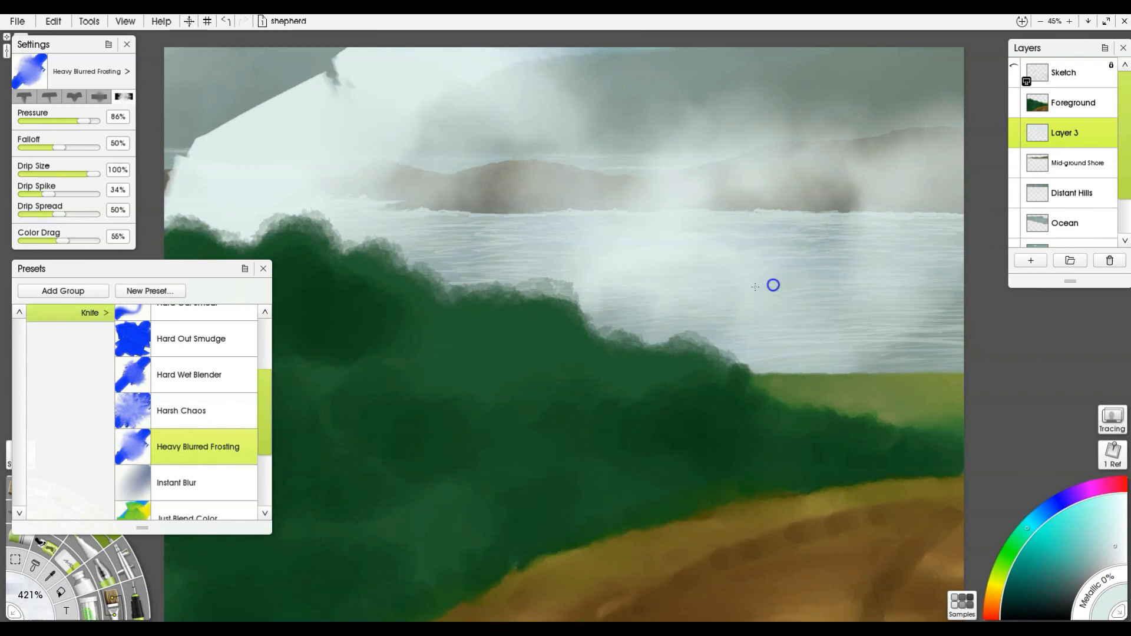
mouse_move(339, 96)
left_mouse_down()
mouse_move(373, 71)
mouse_move(486, 72)
mouse_move(434, 158)
mouse_move(276, 188)
mouse_move(187, 181)
mouse_move(204, 163)
mouse_move(268, 150)
mouse_move(247, 108)
mouse_move(183, 89)
mouse_move(171, 132)
left_mouse_up()
mouse_move(768, 199)
left_mouse_down()
mouse_move(884, 116)
mouse_move(949, 124)
mouse_move(820, 177)
left_mouse_up()
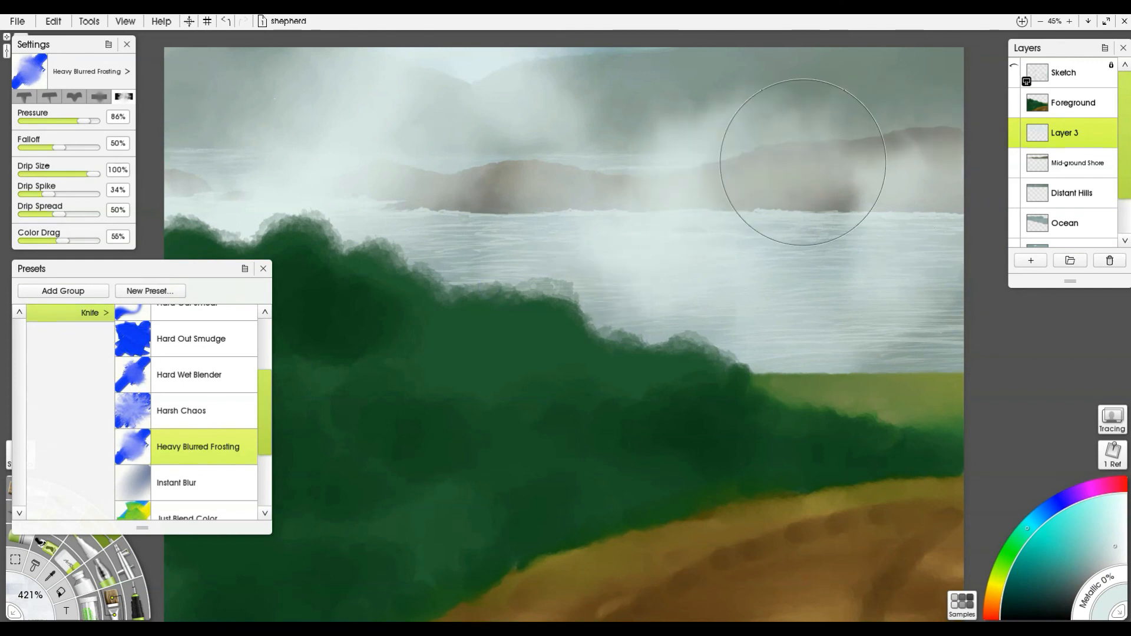
mouse_move(306, 197)
left_mouse_down()
mouse_move(687, 157)
mouse_move(541, 146)
left_mouse_up()
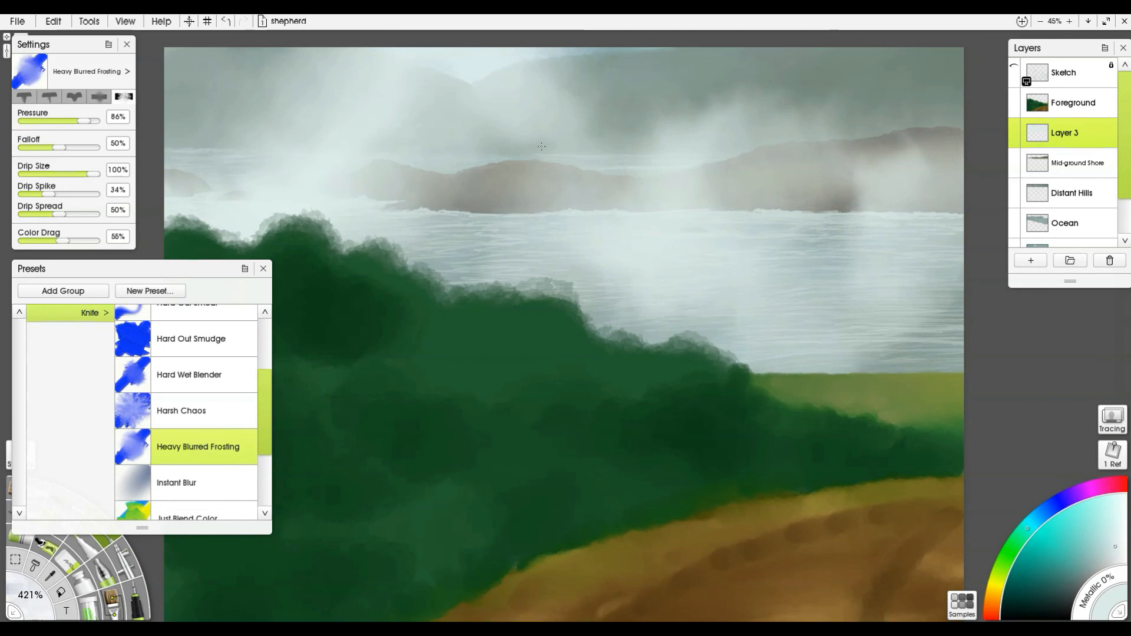
left_click_drag(434, 121, 151, 171)
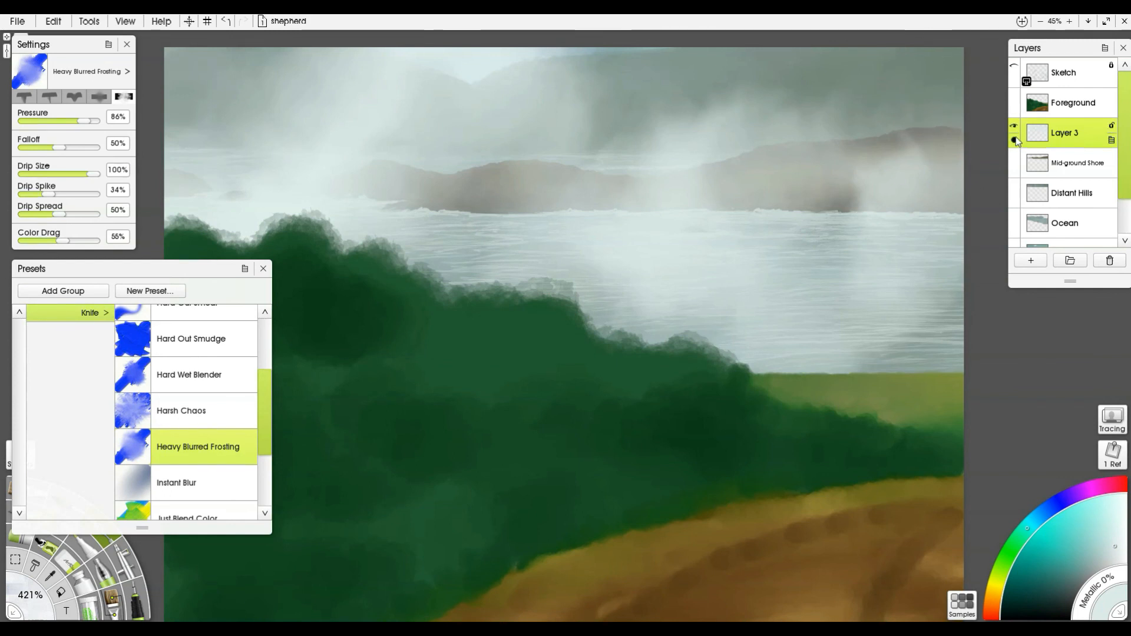
Step: Lower the mist layer's opacity and thin the mist over the water and rocky shore with the Kneaded Eraser at 277% size
key("ctrl+z")
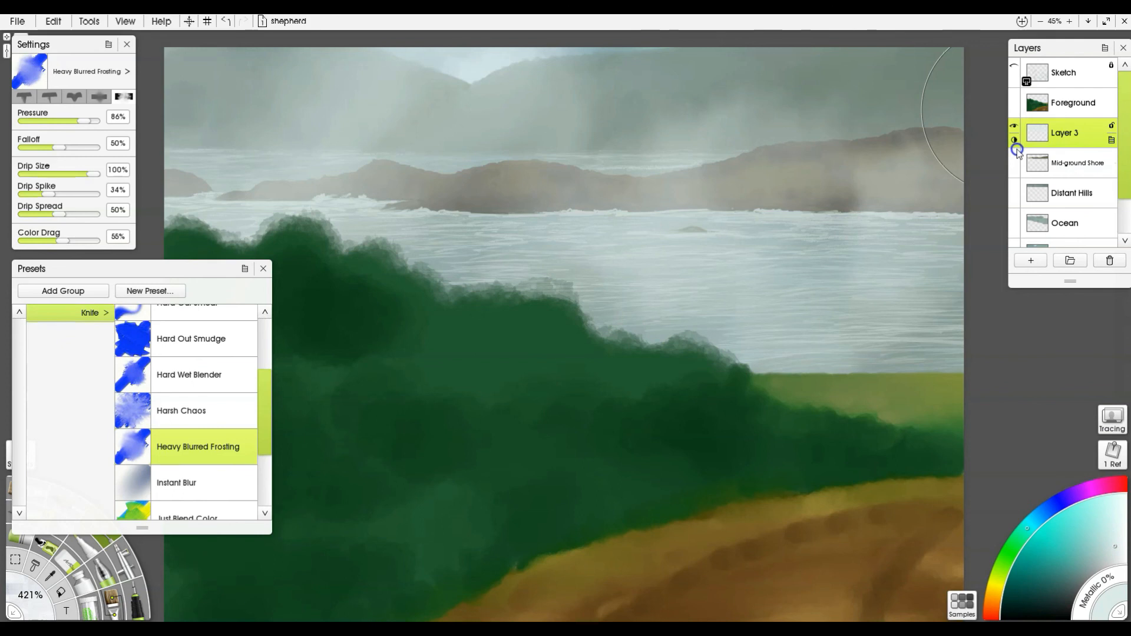
key("ctrl+z")
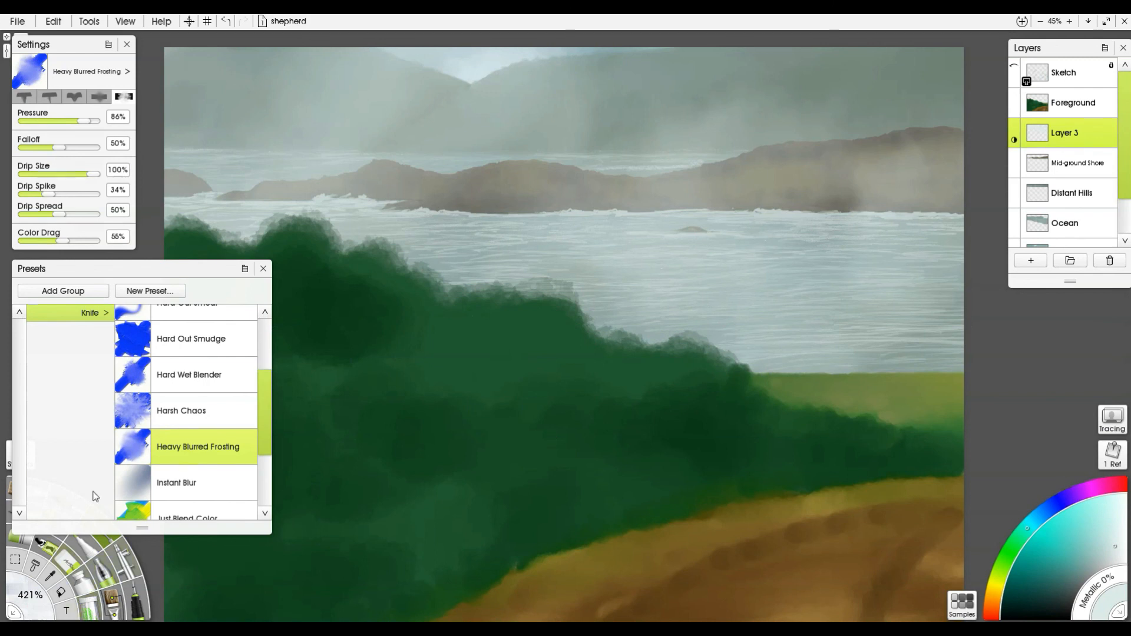
key("e")
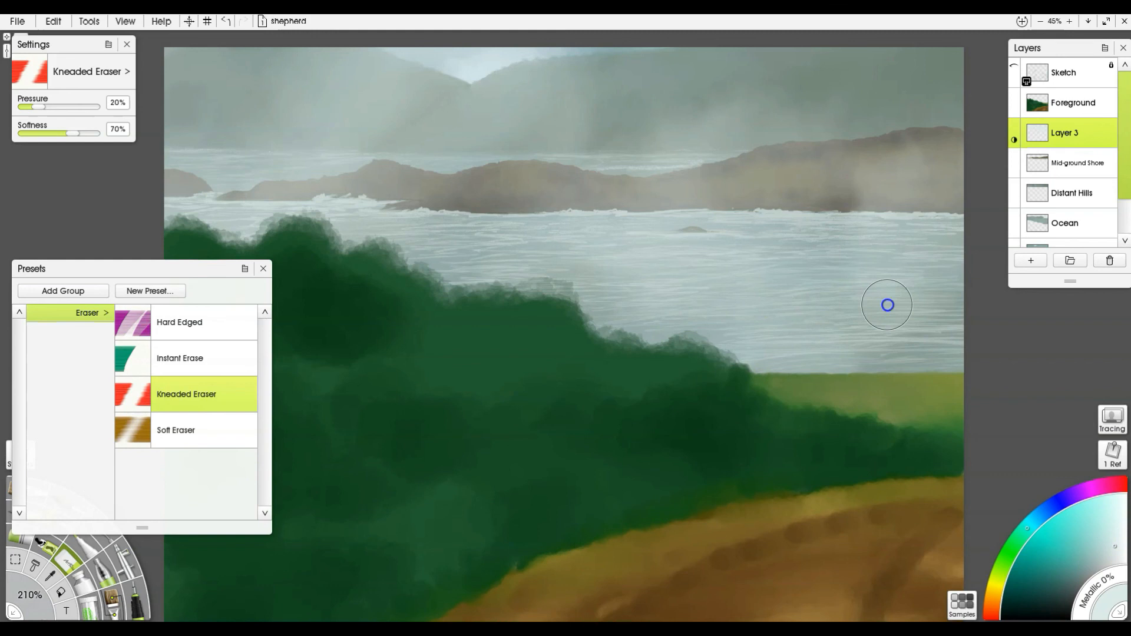
left_click_drag(889, 306, 969, 313)
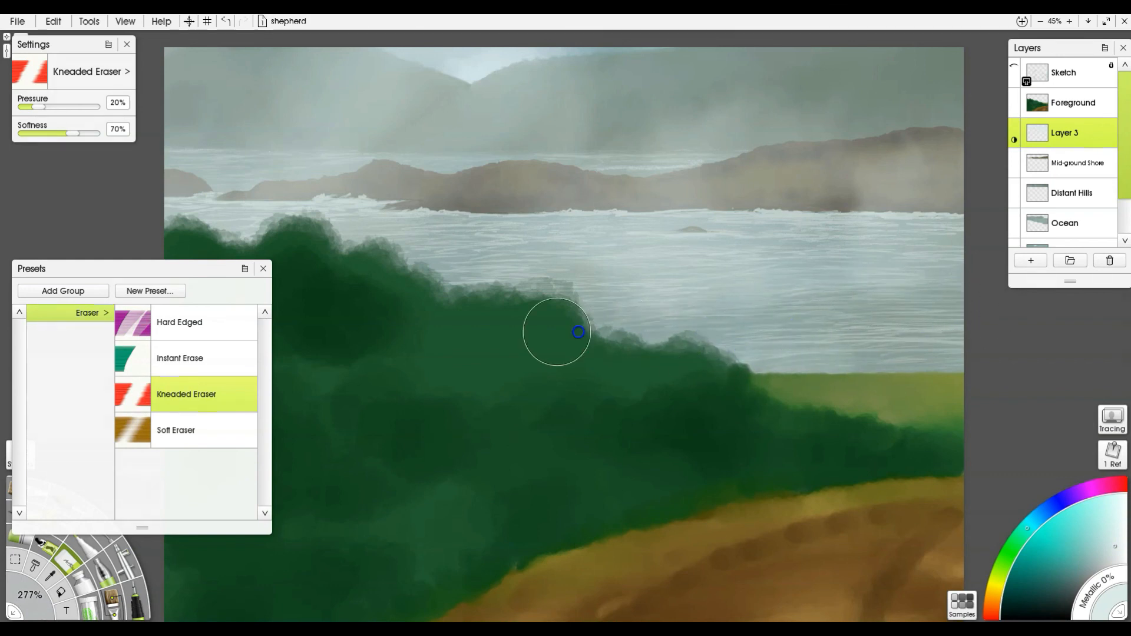
mouse_move(790, 152)
left_mouse_down()
mouse_move(744, 165)
mouse_move(878, 140)
mouse_move(874, 159)
left_mouse_up()
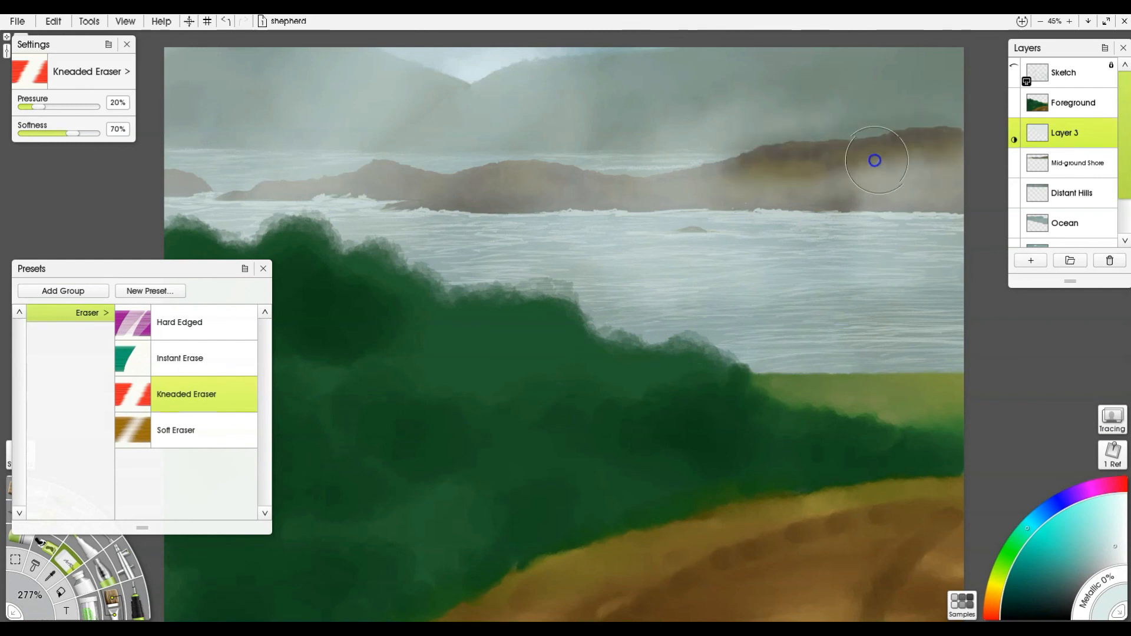
left_click_drag(709, 172, 631, 175)
left_click_drag(499, 176, 533, 176)
left_click_drag(439, 165, 424, 169)
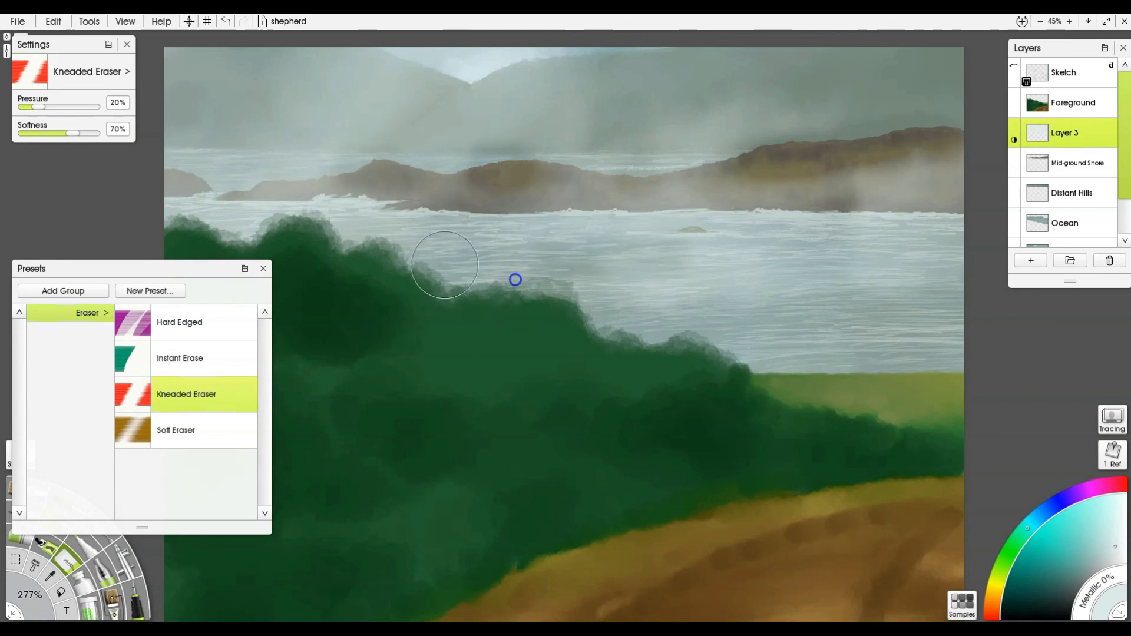
Step: Smear the mist along the rocky shore with the palette knife, and erase parts of it over the shore and distant hills
key("k")
mouse_move(568, 170)
left_mouse_down()
mouse_move(472, 171)
mouse_move(496, 189)
mouse_move(815, 181)
mouse_move(803, 171)
mouse_move(834, 173)
mouse_move(901, 144)
mouse_move(863, 187)
left_mouse_up()
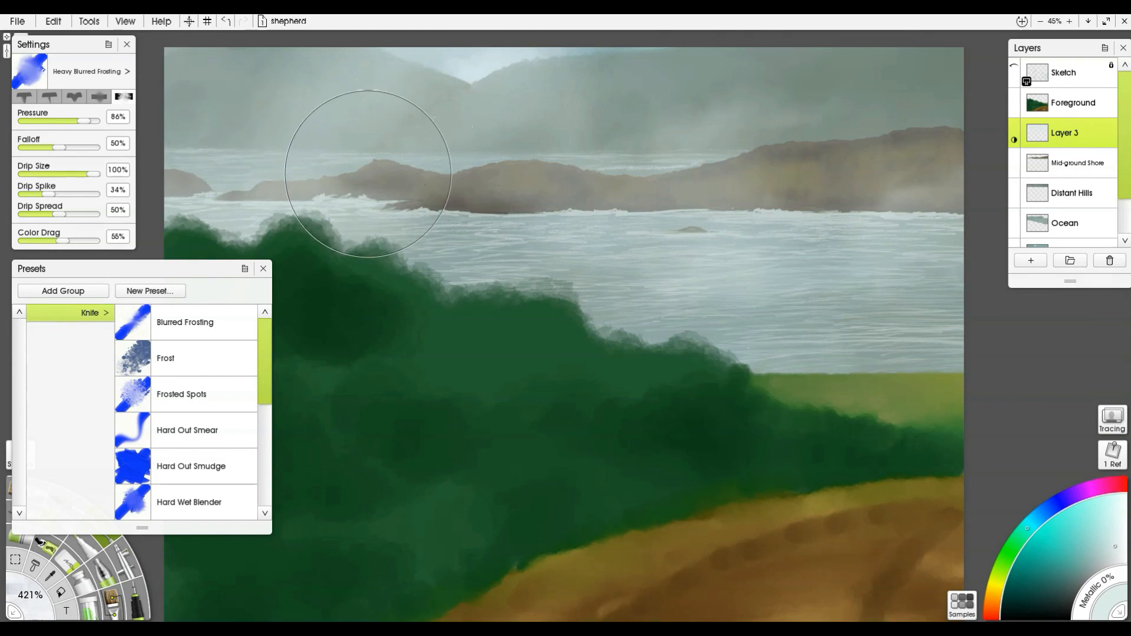
key("e")
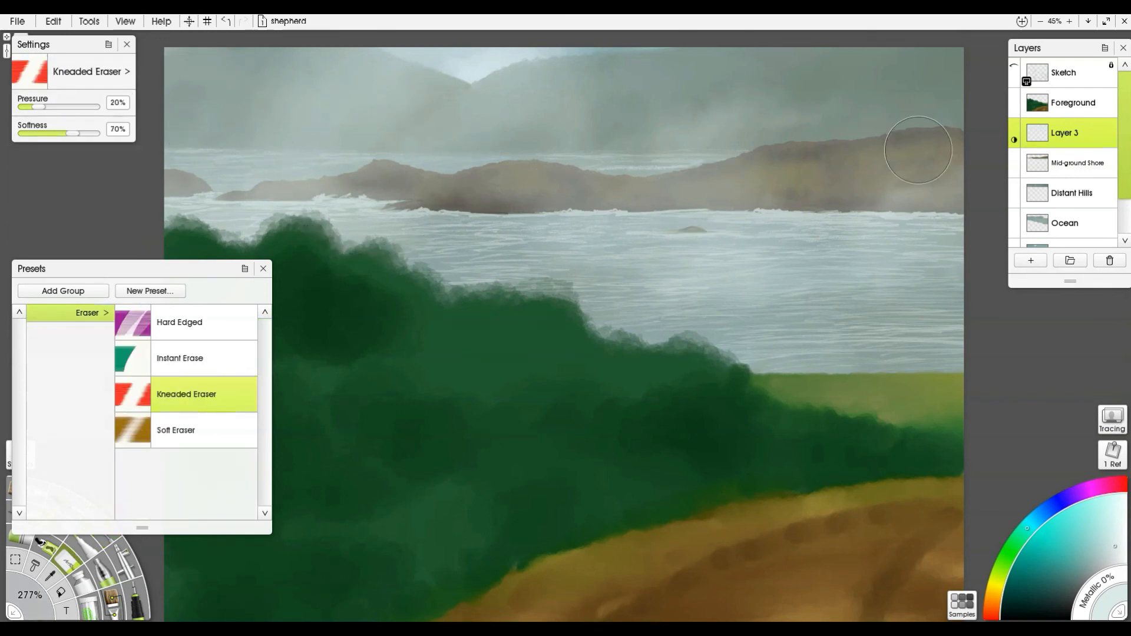
mouse_move(909, 165)
left_mouse_down()
mouse_move(877, 141)
mouse_move(840, 162)
mouse_move(807, 151)
mouse_move(737, 158)
mouse_move(709, 173)
mouse_move(640, 170)
mouse_move(875, 180)
mouse_move(941, 162)
mouse_move(794, 177)
mouse_move(912, 181)
mouse_move(488, 167)
mouse_move(511, 180)
mouse_move(384, 168)
mouse_move(501, 187)
mouse_move(661, 183)
mouse_move(636, 185)
left_mouse_up()
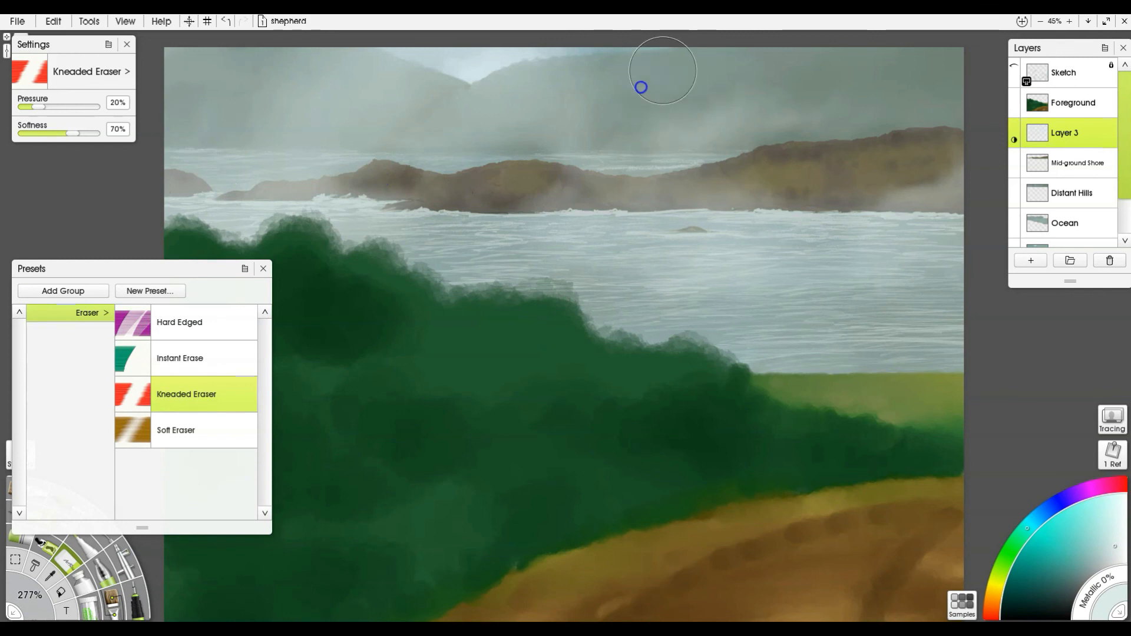
mouse_move(572, 71)
left_mouse_down()
mouse_move(474, 93)
mouse_move(458, 110)
mouse_move(521, 69)
left_mouse_up()
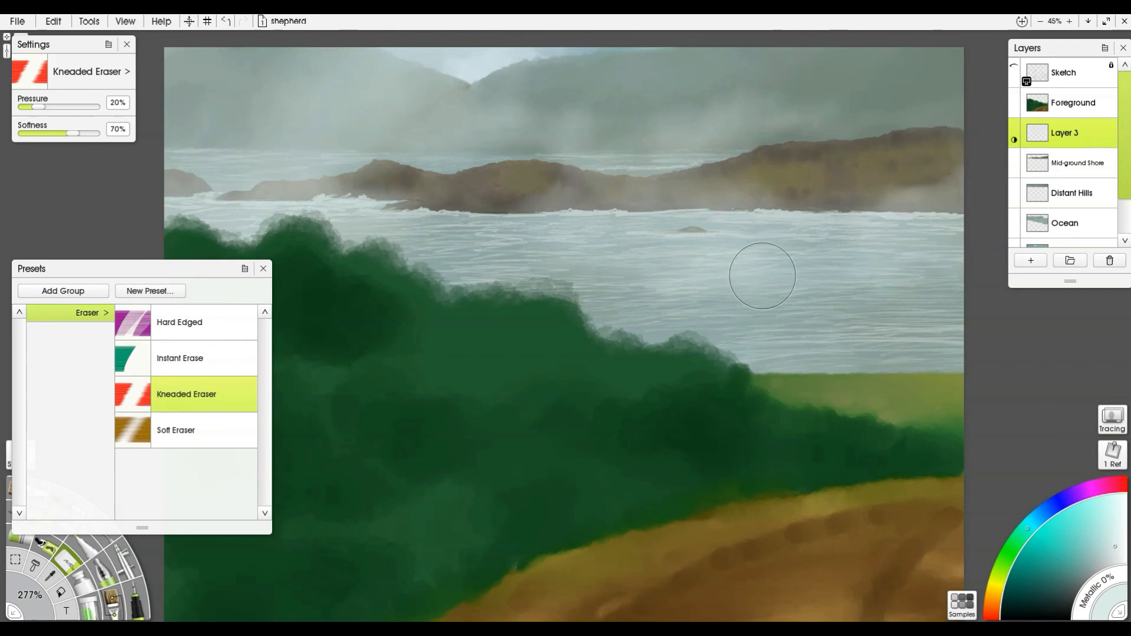
Step: Soften the remaining mist around the shore and water with the Heavy Blurred Frosting knife at 155% size, and close the presets list
key("k")
mouse_move(884, 237)
left_mouse_down()
mouse_move(837, 247)
mouse_move(738, 233)
mouse_move(631, 247)
mouse_move(846, 227)
mouse_move(803, 220)
left_mouse_up()
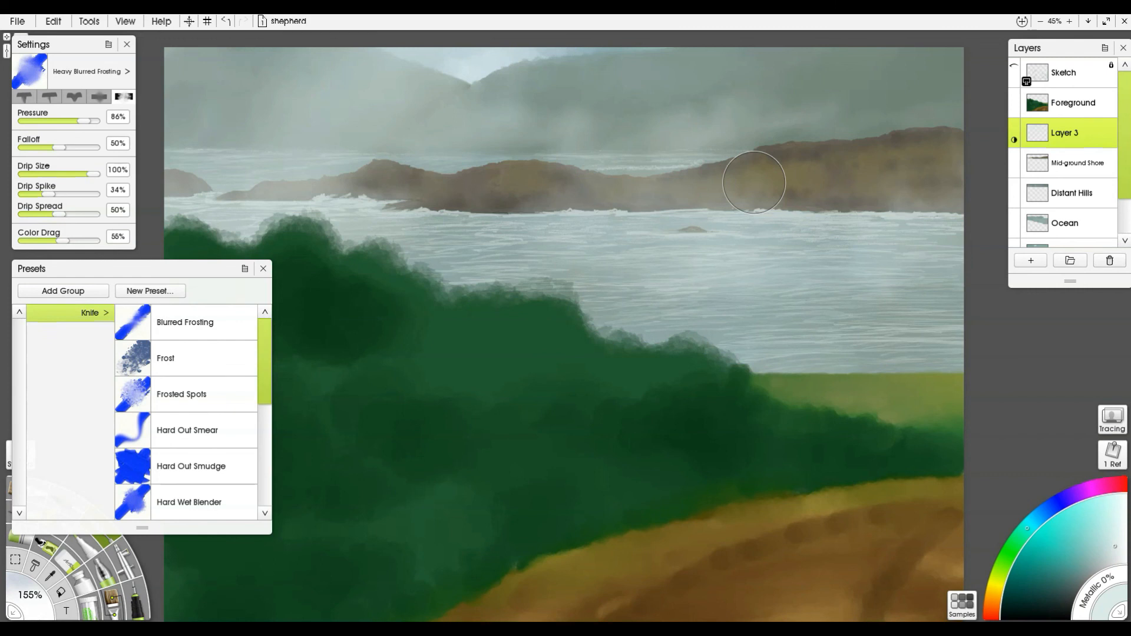
left_click_drag(752, 291, 762, 275)
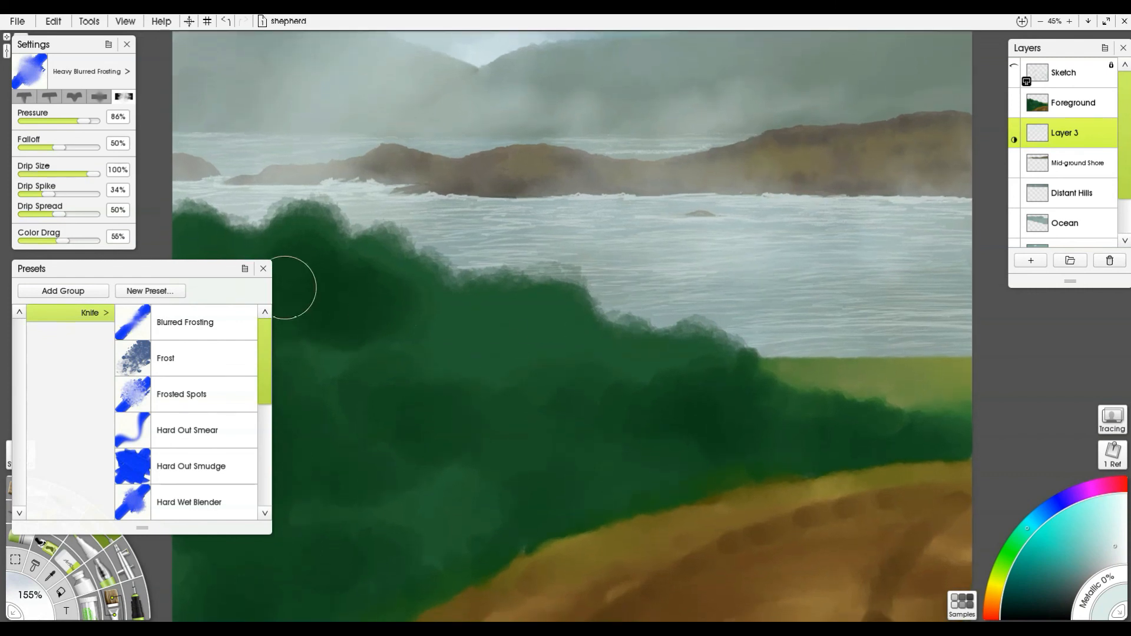
left_click(263, 271)
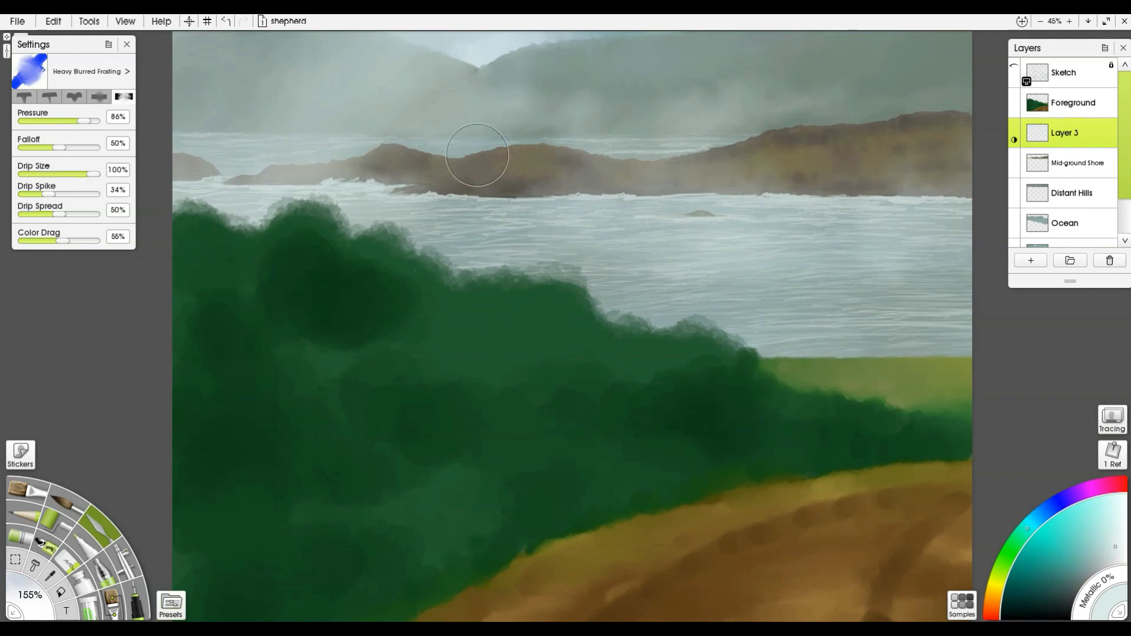